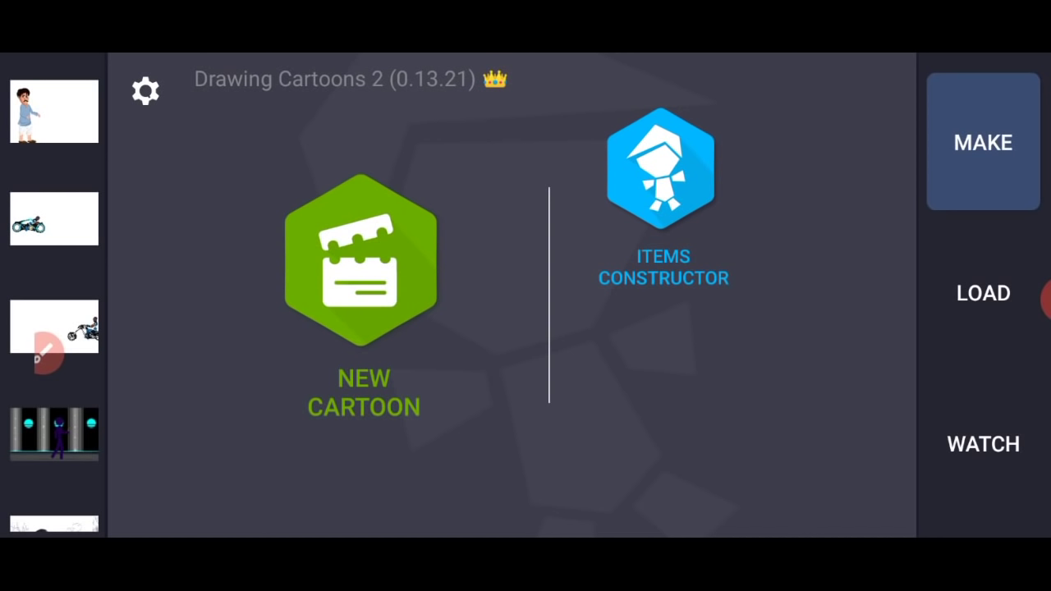
Open the Items Constructor from the main screen.
click(47, 354)
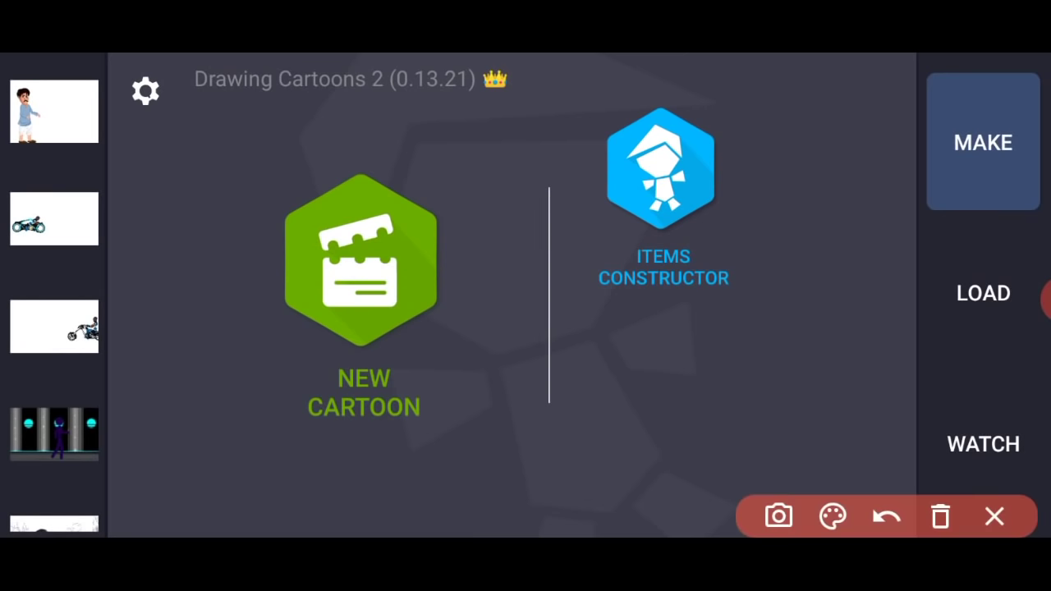
mouse_move(652, 100)
mouse_down()
mouse_move(556, 276)
mouse_move(575, 188)
mouse_up()
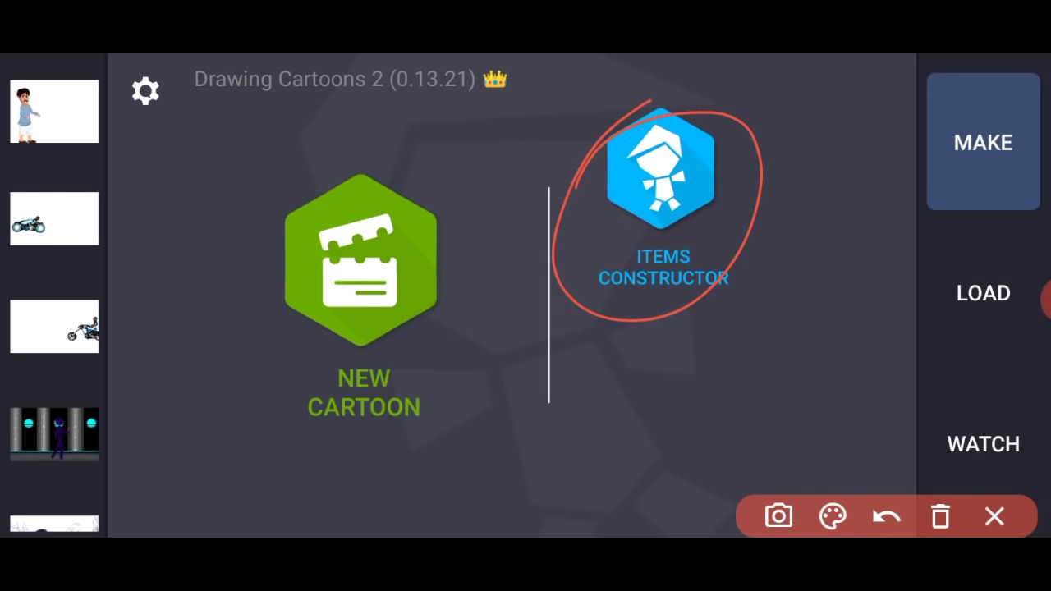
click(995, 515)
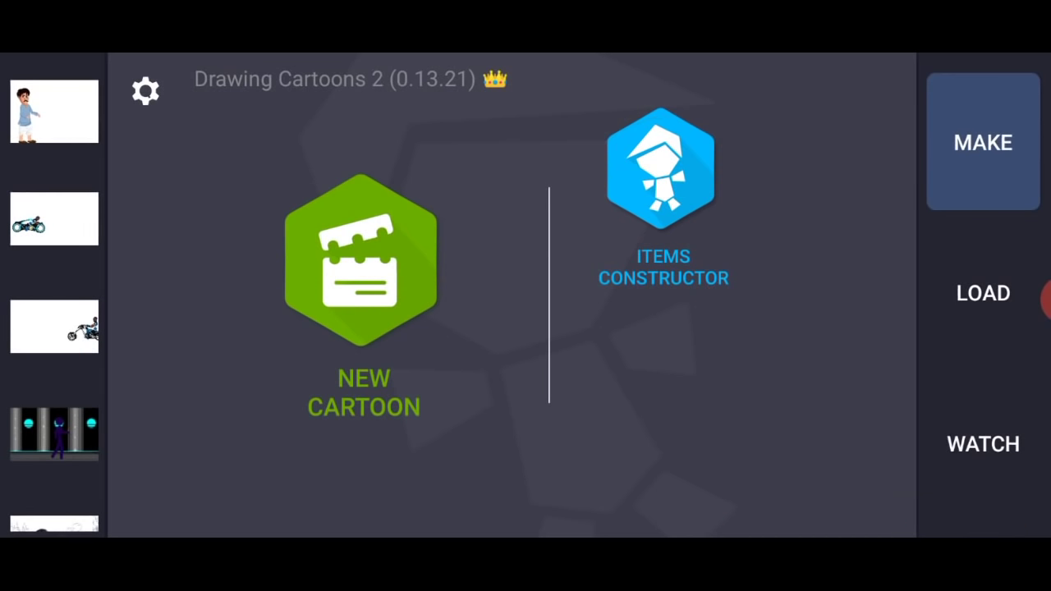
click(661, 172)
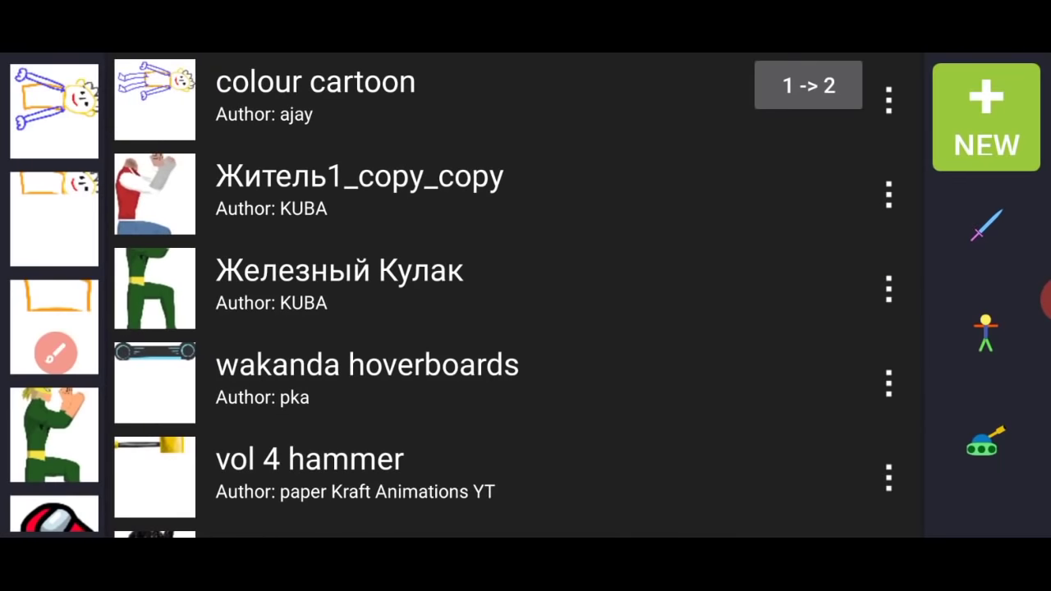
Create a new empty item with the green NEW button.
click(55, 354)
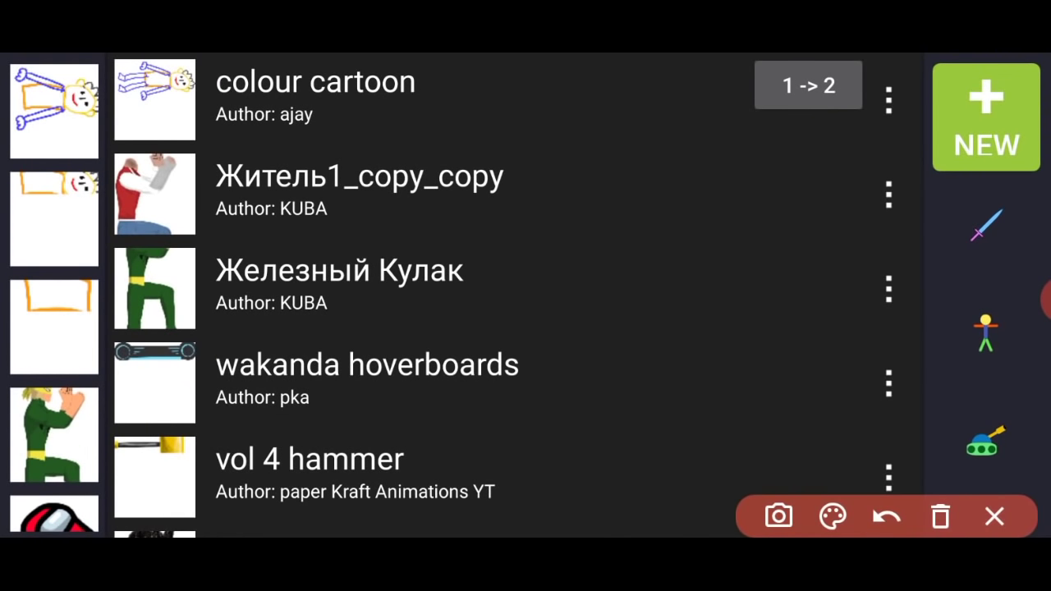
mouse_move(459, 124)
mouse_down()
mouse_move(133, 132)
mouse_move(358, 64)
mouse_move(505, 107)
mouse_move(423, 125)
mouse_up()
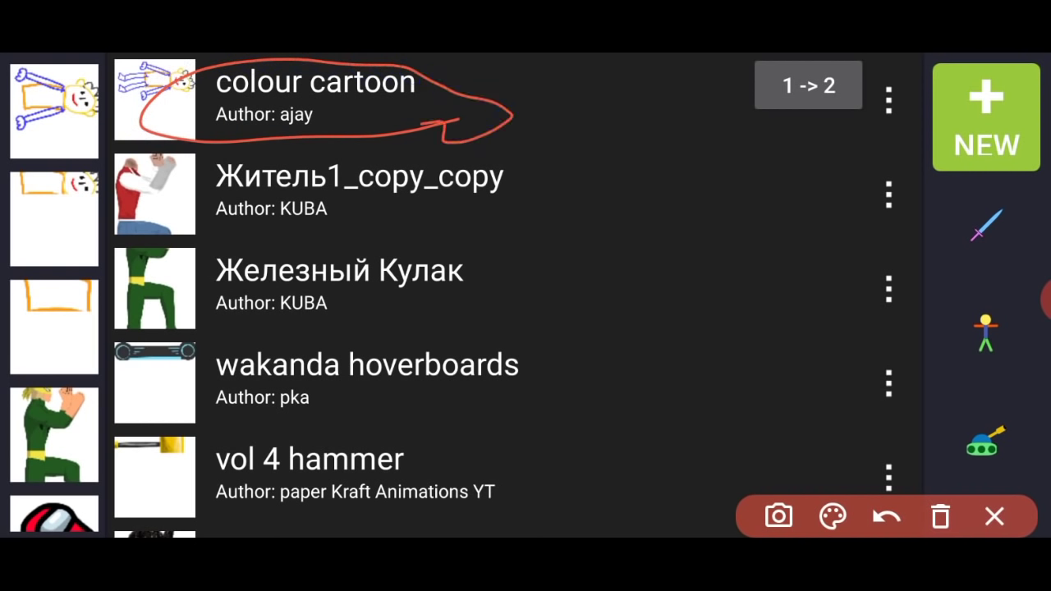
mouse_move(963, 121)
mouse_down()
mouse_move(1027, 97)
mouse_move(965, 99)
mouse_up()
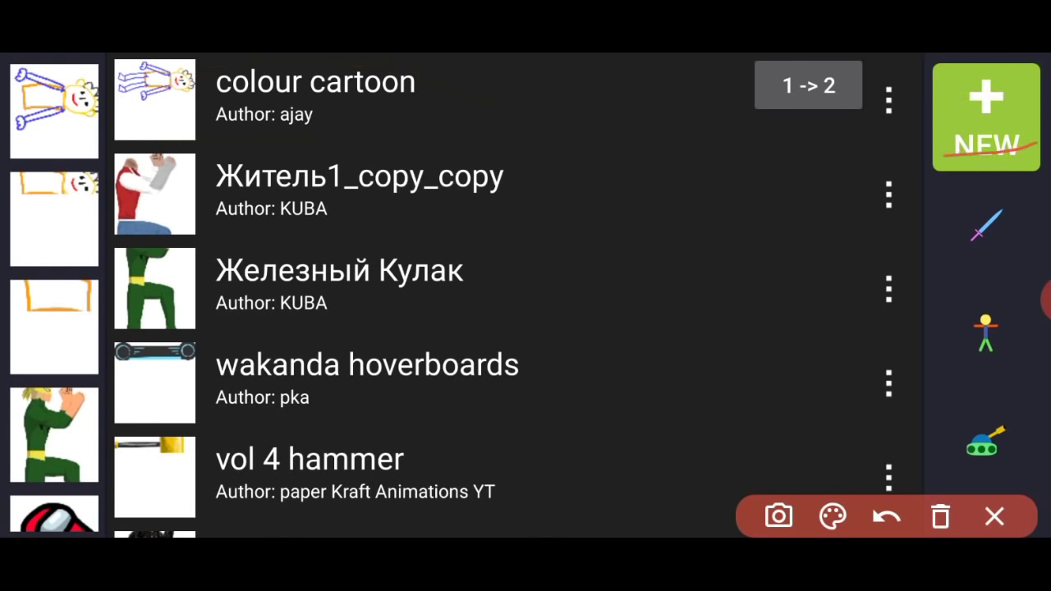
click(994, 515)
click(986, 117)
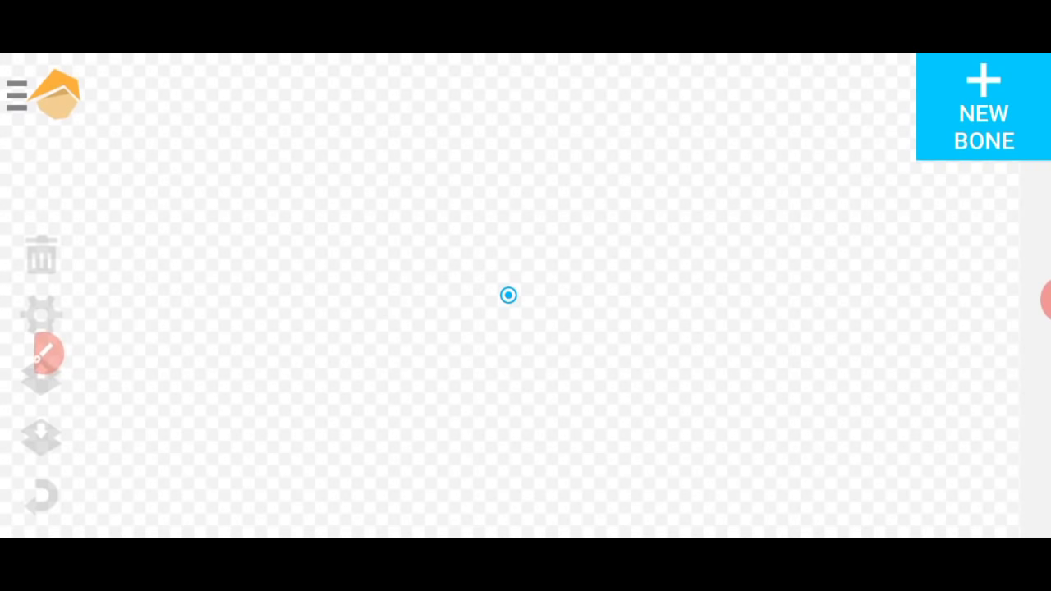
Add a new bone to the item and open its drawing editor showing the bone line.
mouse_move(926, 156)
mouse_down()
mouse_move(1001, 155)
mouse_move(938, 140)
mouse_up()
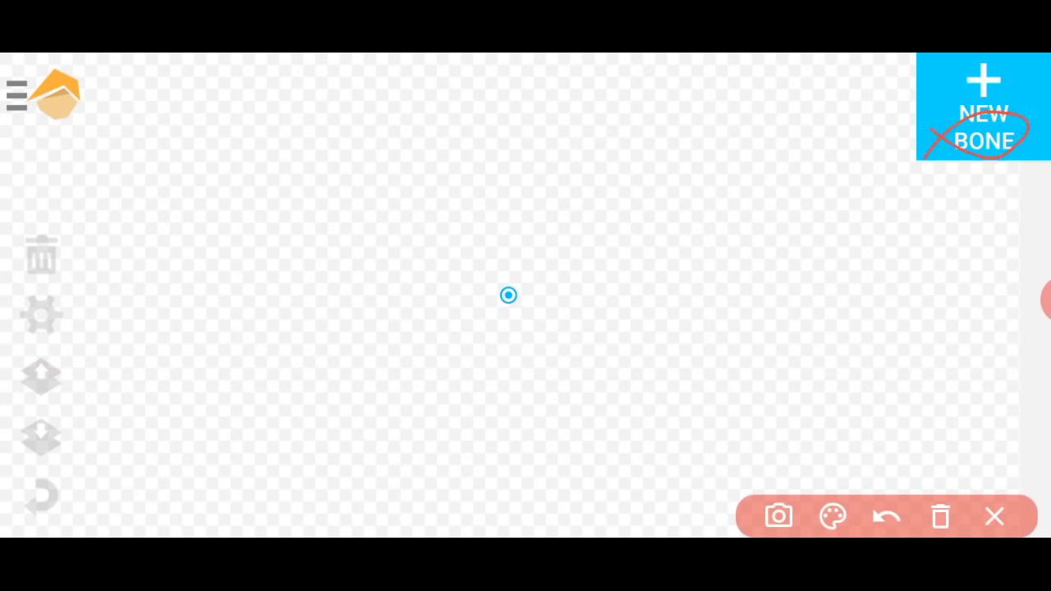
click(994, 515)
click(983, 106)
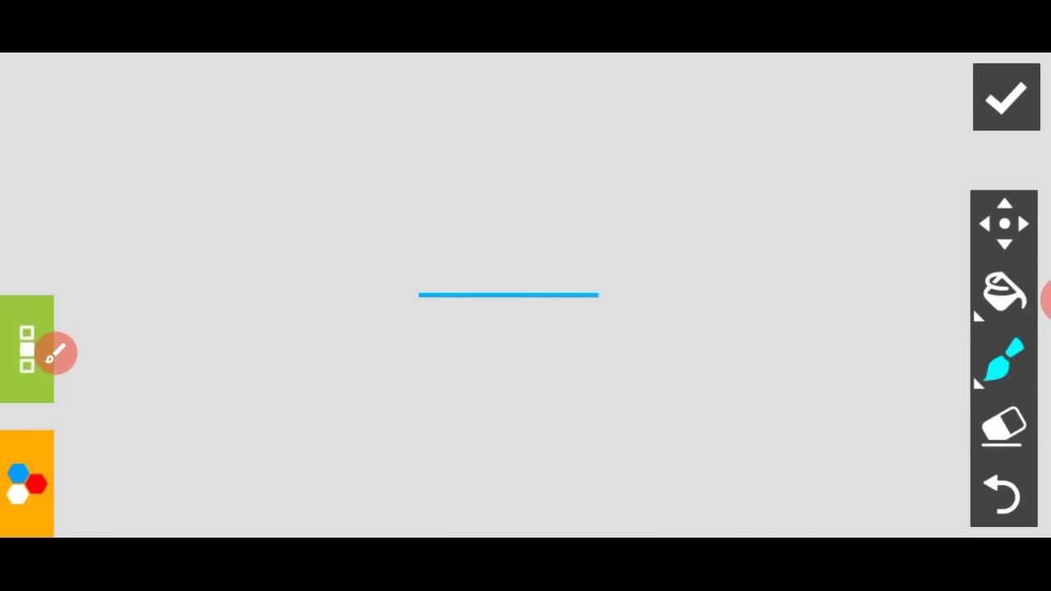
click(56, 353)
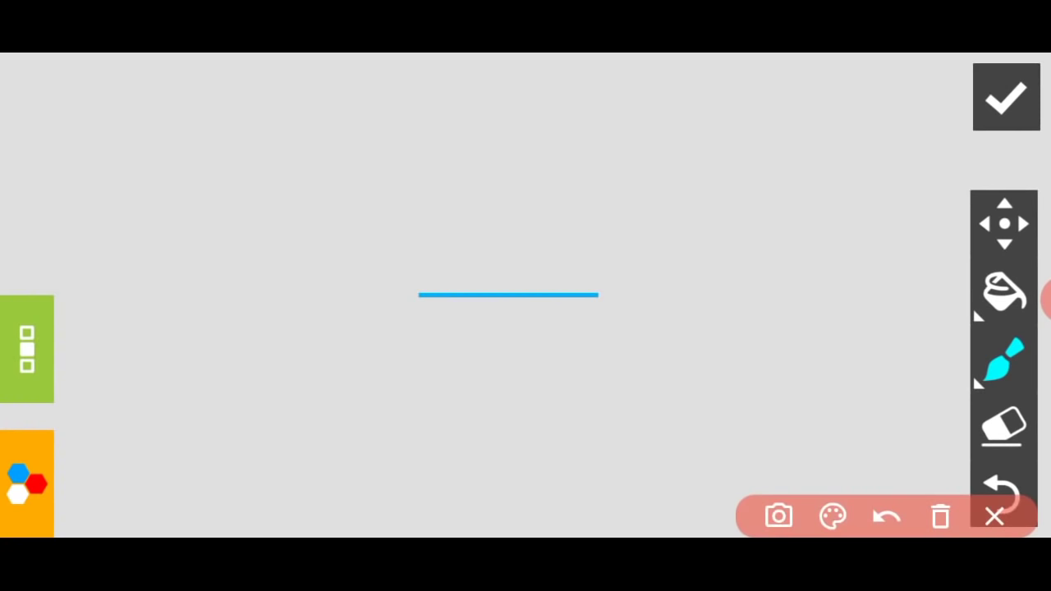
mouse_move(994, 267)
mouse_down()
mouse_move(960, 320)
mouse_move(1042, 272)
mouse_move(977, 271)
mouse_up()
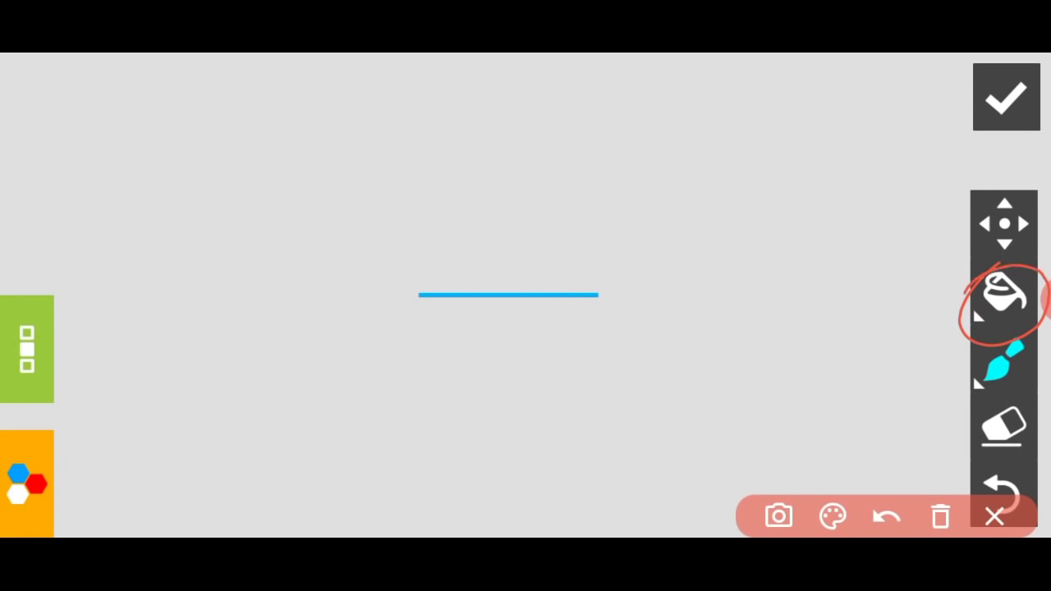
click(994, 515)
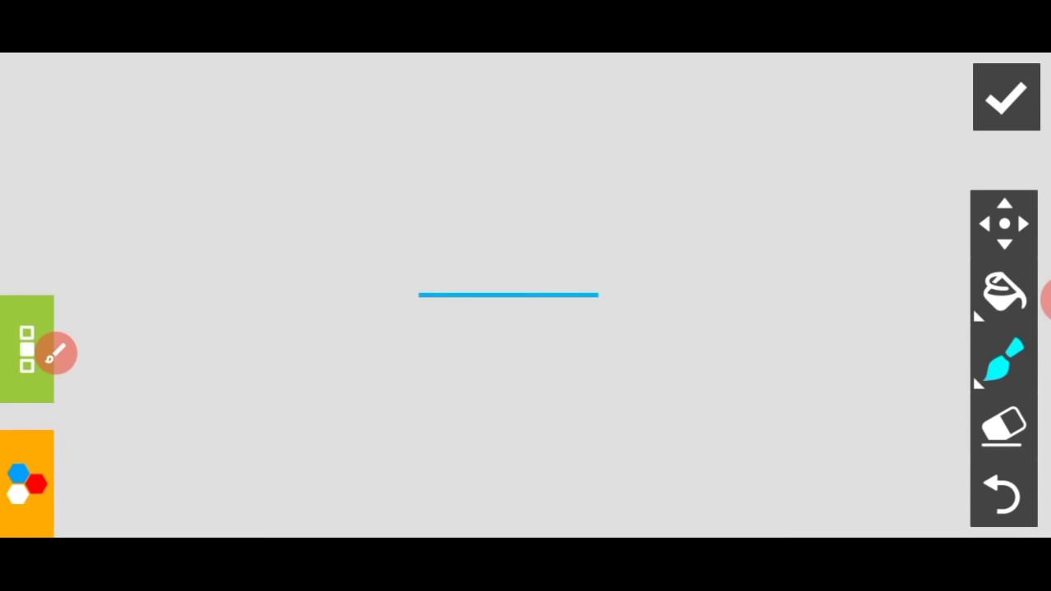
click(1003, 291)
Bring up the image import chooser listing Photos and Root Browser from the paint-bucket flyout.
click(56, 353)
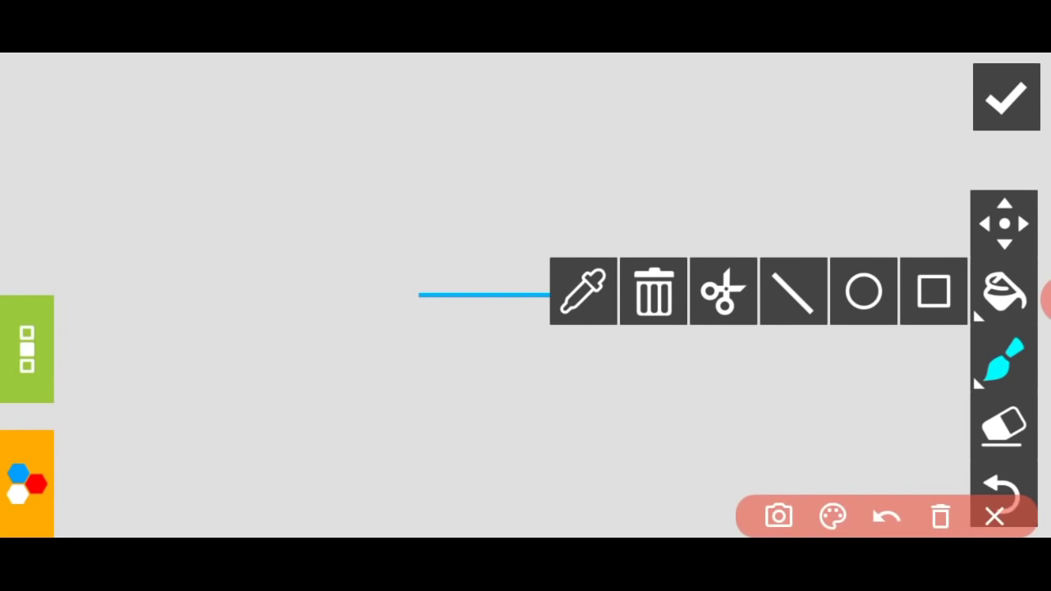
drag(529, 319, 524, 359)
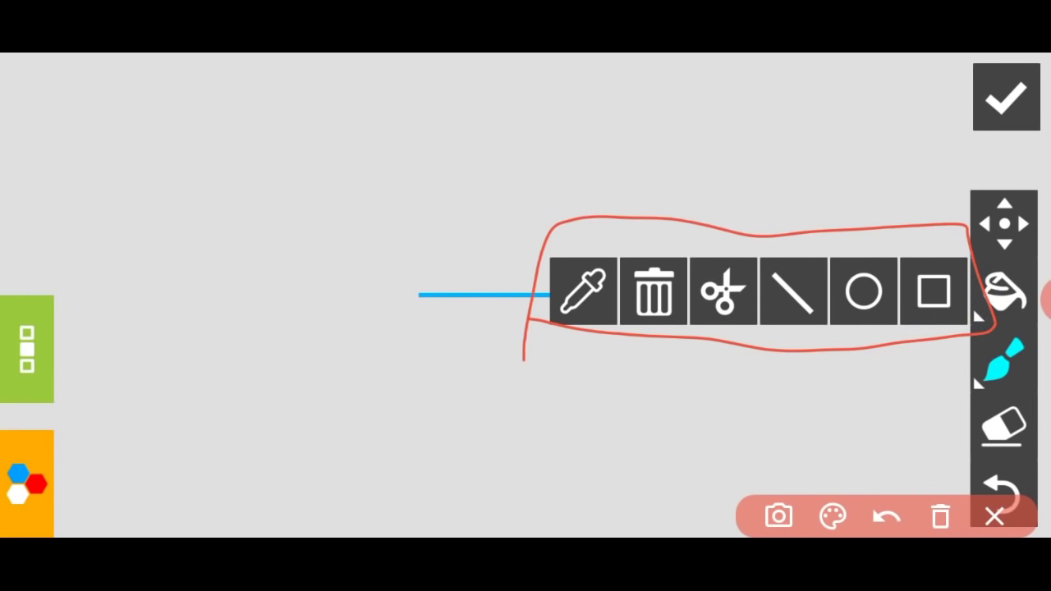
mouse_move(710, 358)
mouse_down()
mouse_move(763, 191)
mouse_move(708, 275)
mouse_move(737, 242)
mouse_up()
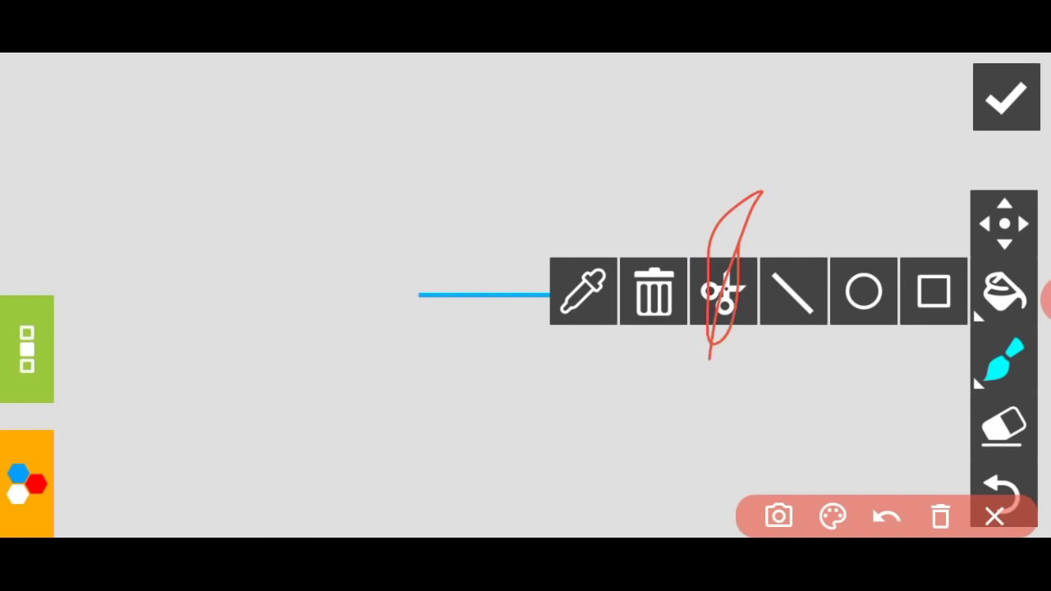
click(994, 515)
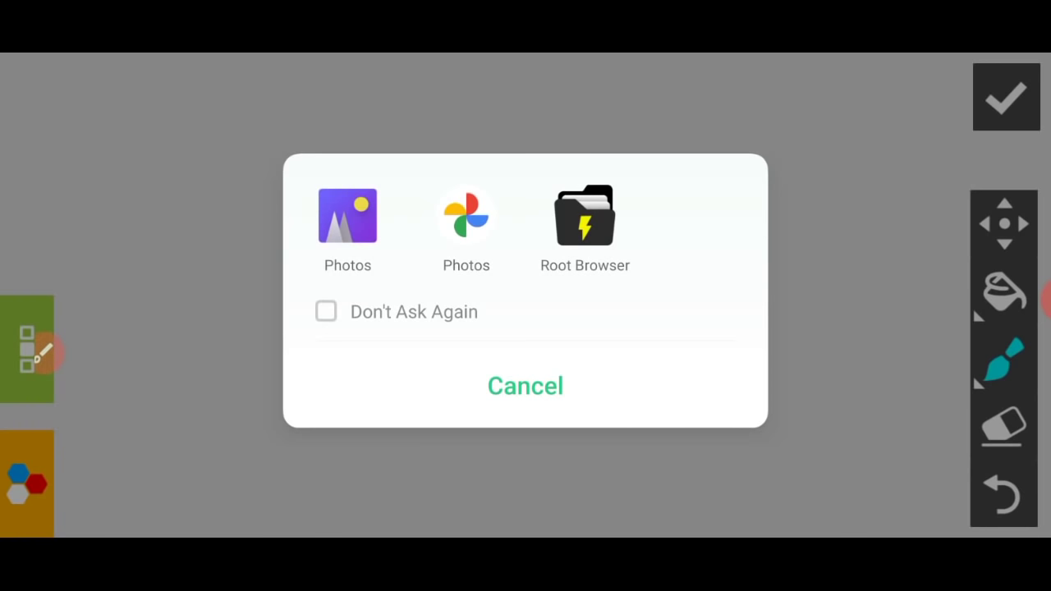
Pick the girl's body-parts drawing from the Photos gallery app.
click(41, 352)
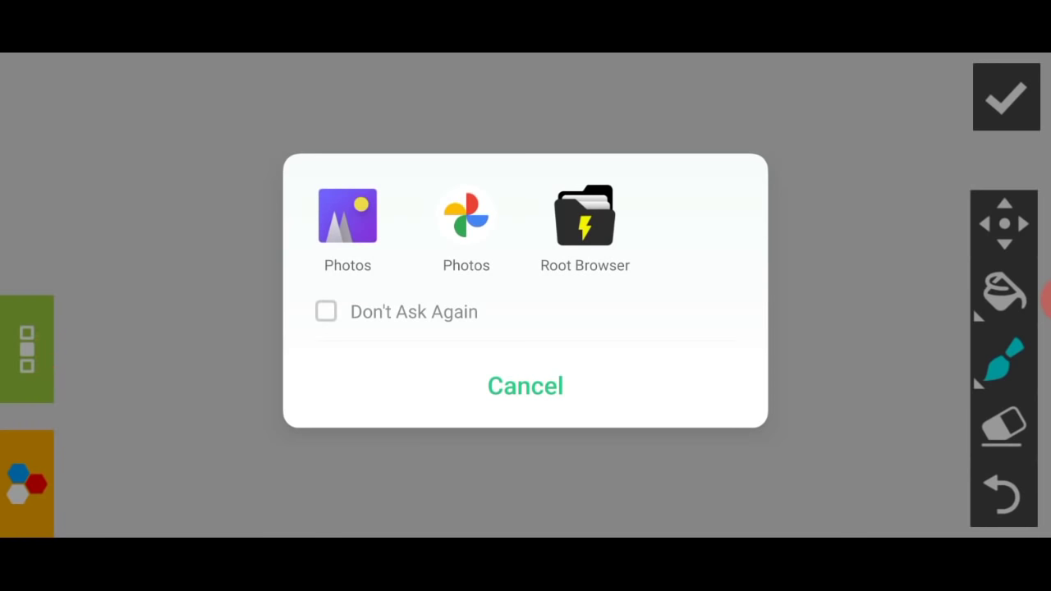
mouse_move(315, 187)
mouse_down()
mouse_move(413, 202)
mouse_move(380, 177)
mouse_up()
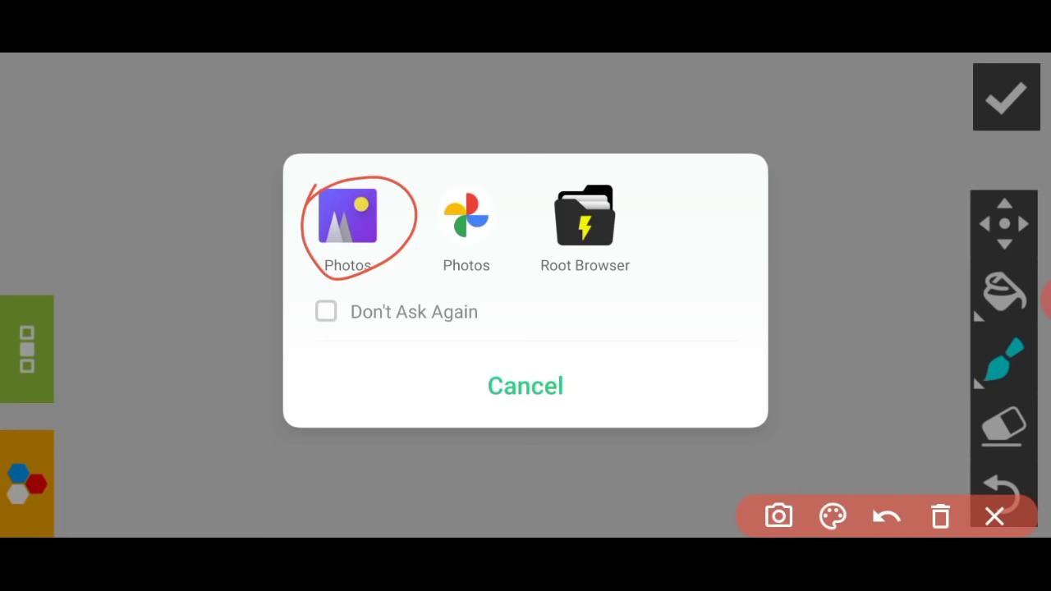
click(994, 515)
click(347, 216)
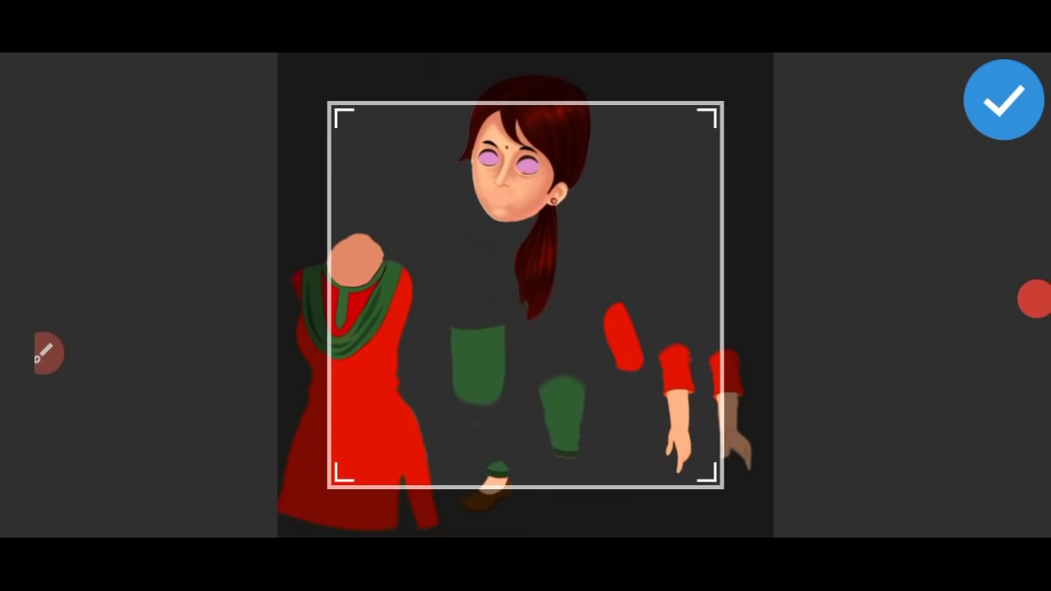
Stretch the crop frame outward so it covers the whole character sheet.
drag(526, 487, 525, 532)
drag(337, 111, 286, 95)
mouse_move(717, 96)
mouse_down()
mouse_move(720, 80)
mouse_move(766, 61)
mouse_up()
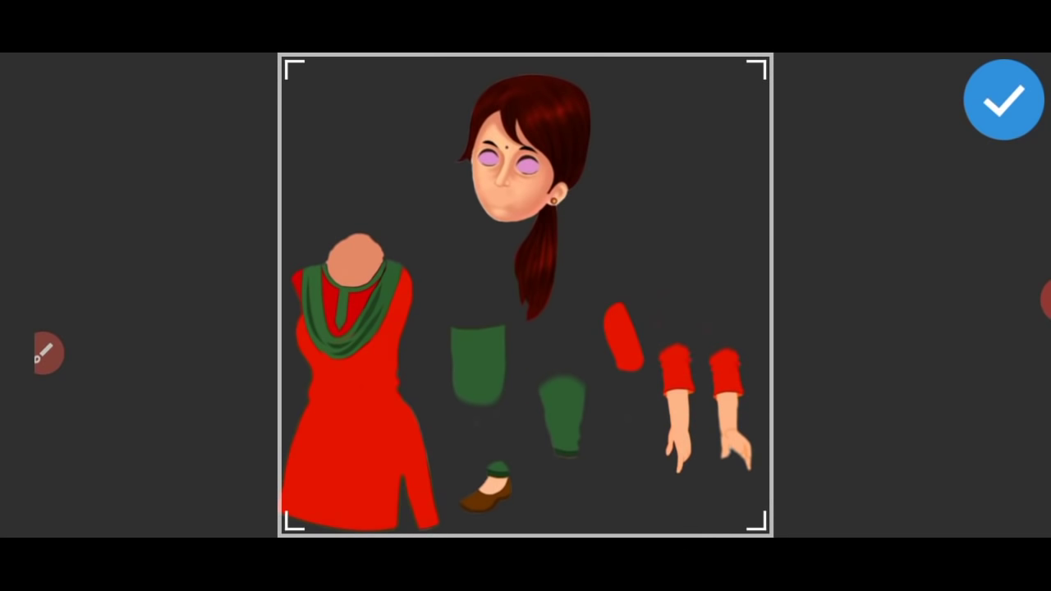
click(48, 353)
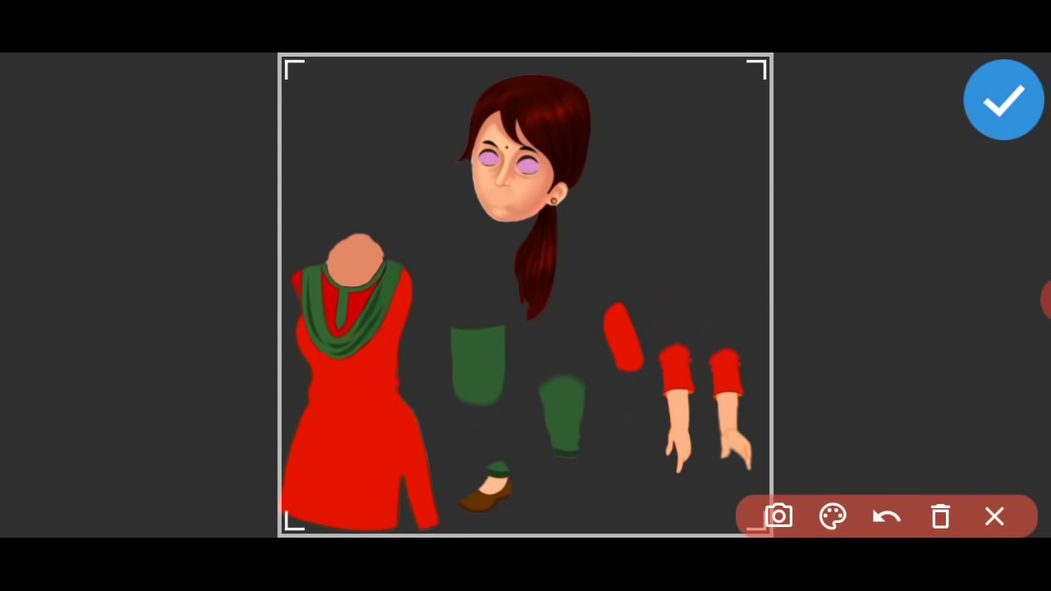
mouse_move(363, 201)
mouse_down()
mouse_move(257, 446)
mouse_move(429, 242)
mouse_move(374, 204)
mouse_up()
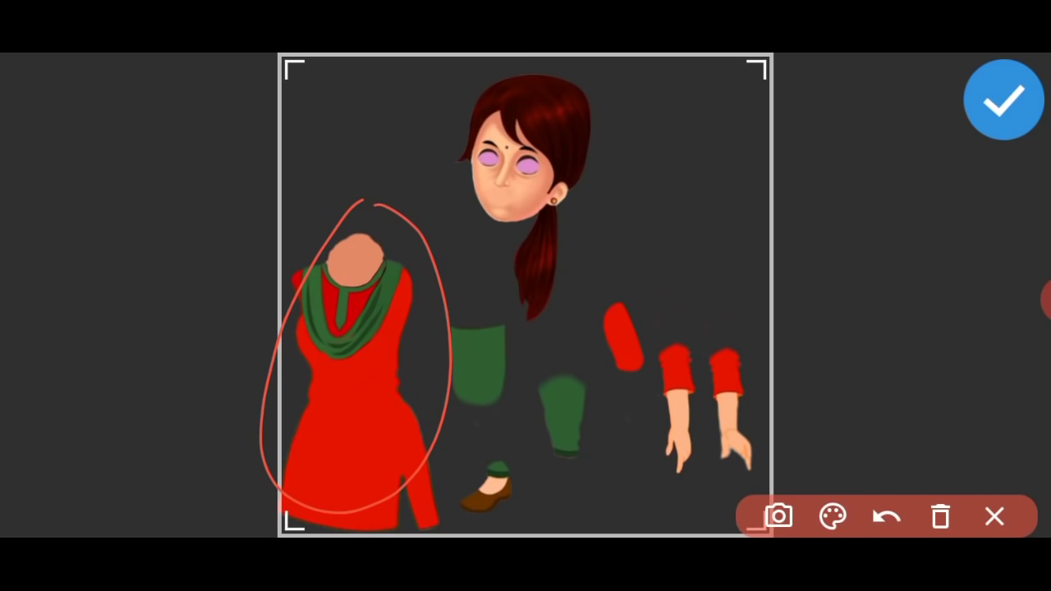
mouse_move(508, 115)
mouse_down()
mouse_move(471, 125)
mouse_move(516, 112)
mouse_up()
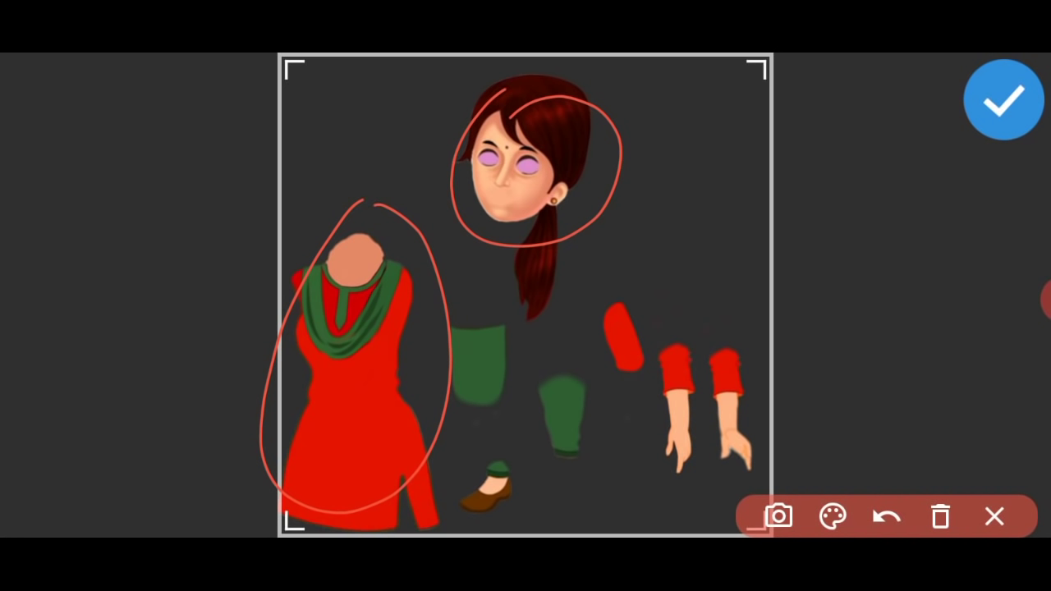
mouse_move(622, 285)
mouse_down()
mouse_move(591, 317)
mouse_move(617, 287)
mouse_up()
drag(663, 369, 669, 345)
drag(727, 330, 735, 343)
drag(575, 374, 593, 382)
drag(474, 301, 486, 330)
drag(478, 465, 500, 445)
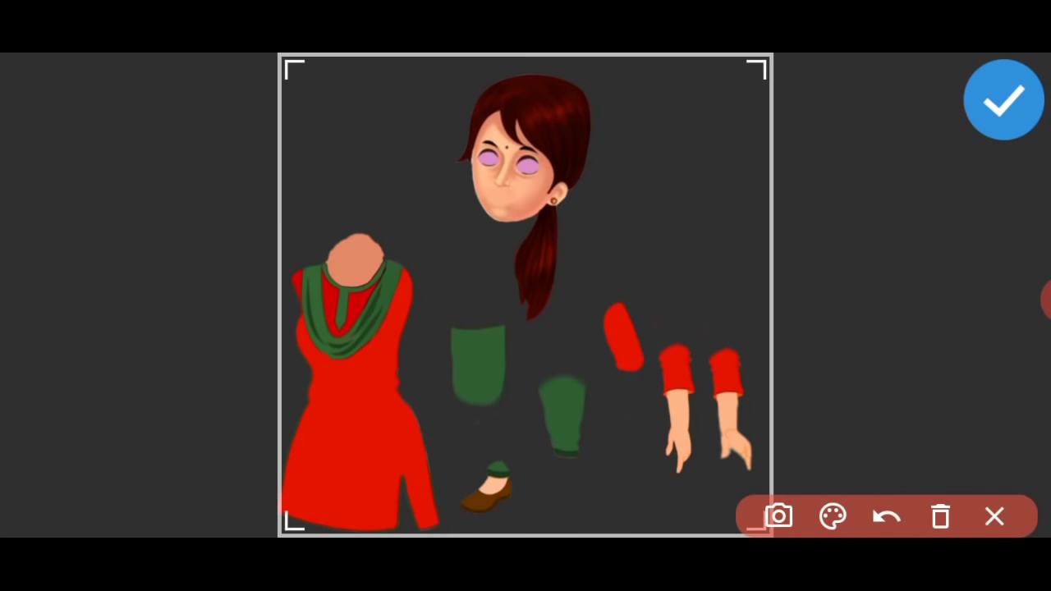
Shrink the crop frame down to just the kurta torso and dress piece.
drag(283, 435, 433, 308)
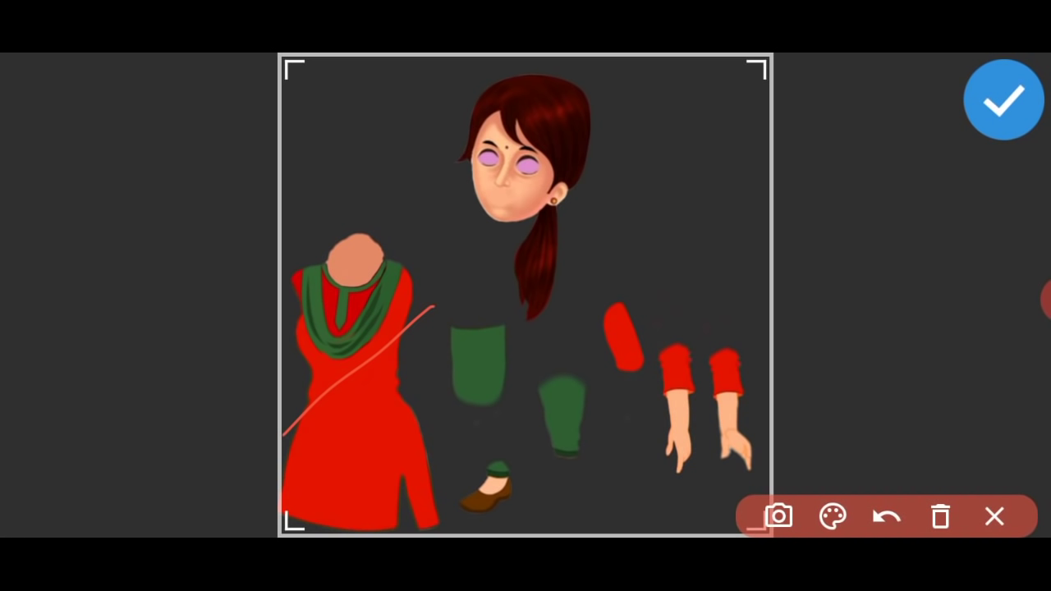
click(832, 516)
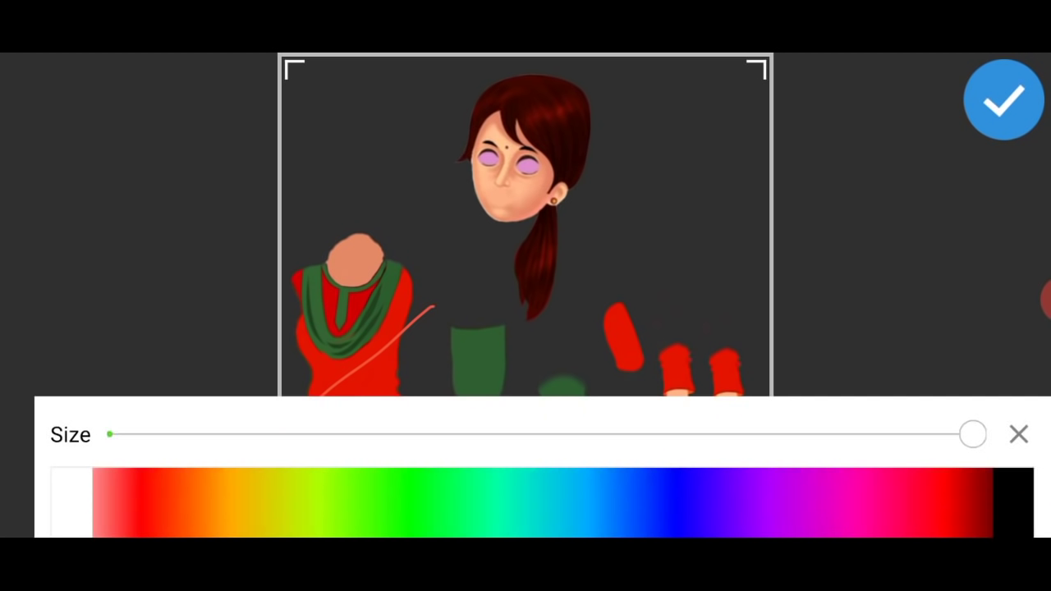
click(1019, 435)
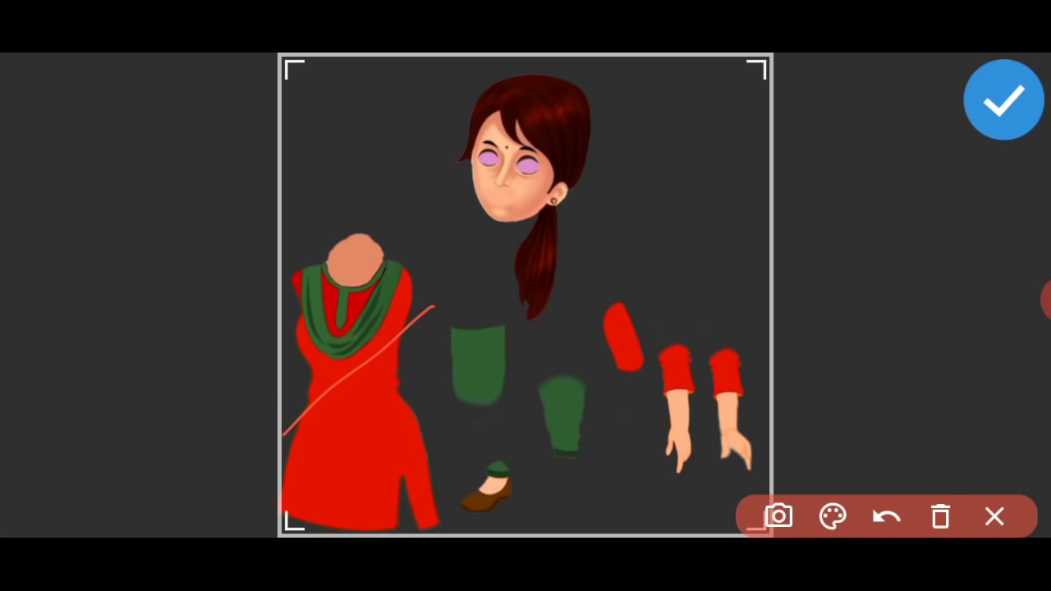
mouse_move(314, 415)
mouse_down()
mouse_move(340, 441)
mouse_move(419, 337)
mouse_up()
click(994, 516)
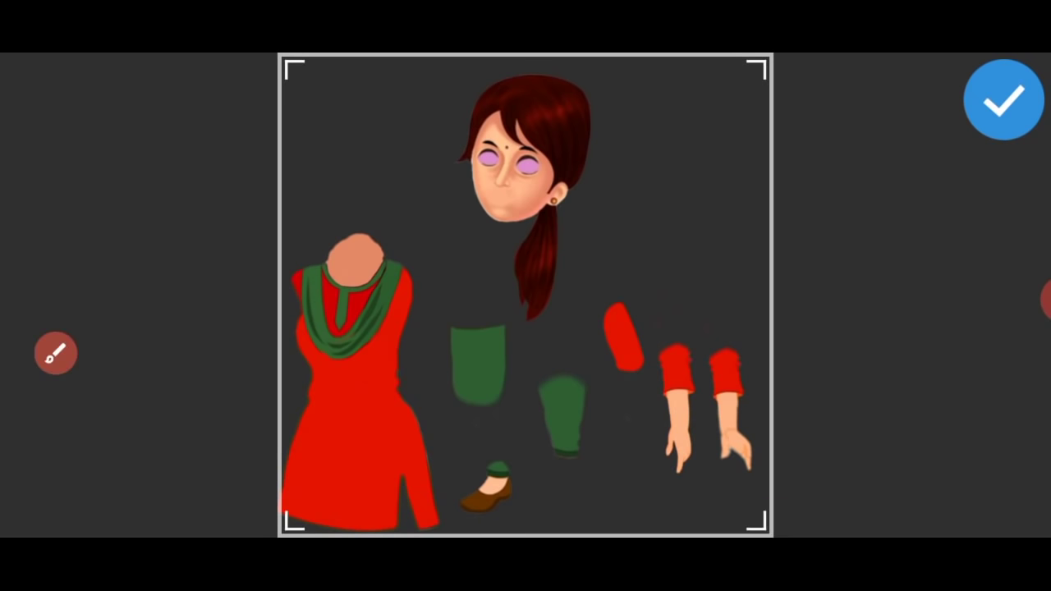
mouse_move(765, 62)
mouse_down()
mouse_move(495, 155)
mouse_move(435, 195)
mouse_up()
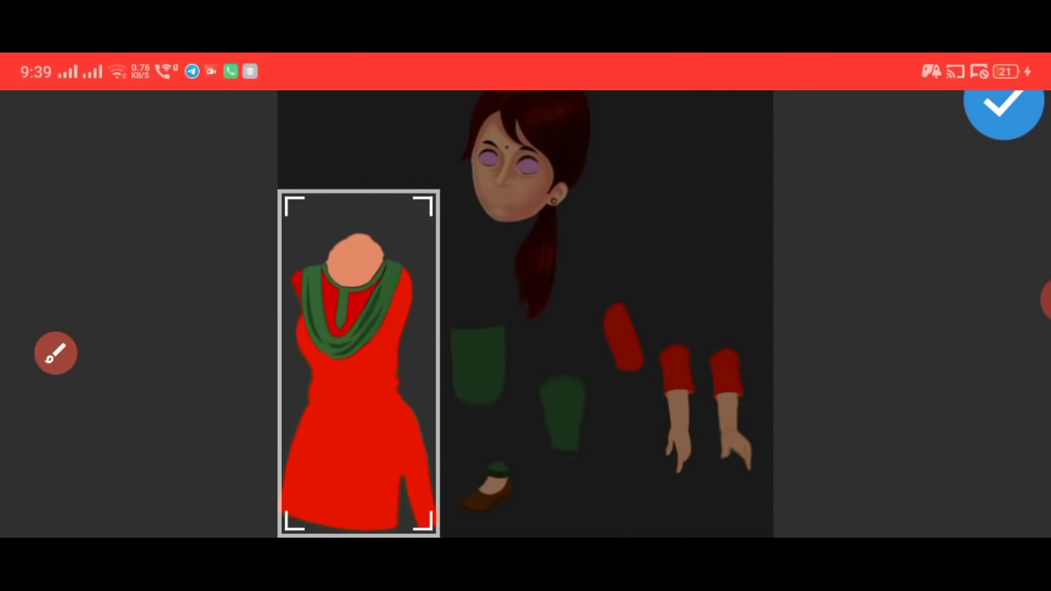
Tighten the crop box around the kurta torso, keeping the neck, and import it.
mouse_move(440, 361)
mouse_down()
mouse_move(479, 362)
mouse_move(441, 361)
mouse_up()
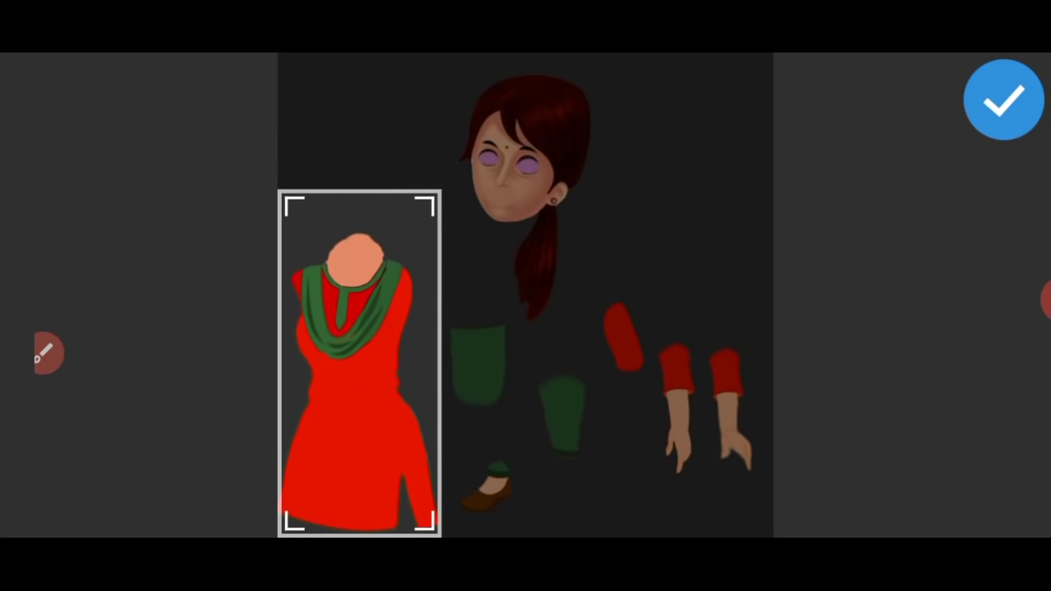
drag(359, 192, 359, 217)
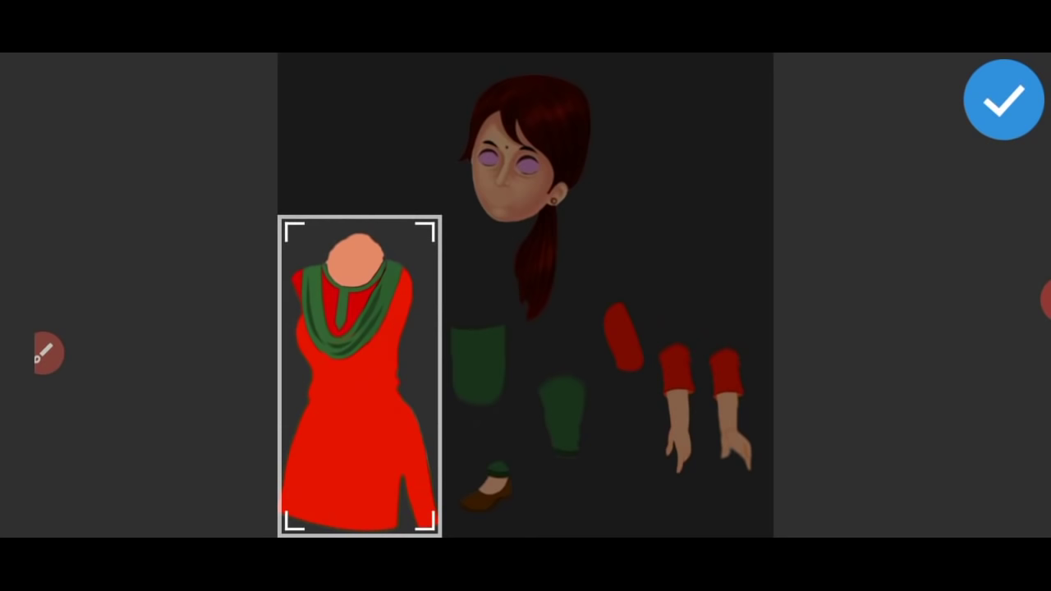
mouse_move(440, 218)
mouse_down()
mouse_move(462, 223)
mouse_move(443, 231)
mouse_up()
drag(361, 230, 362, 219)
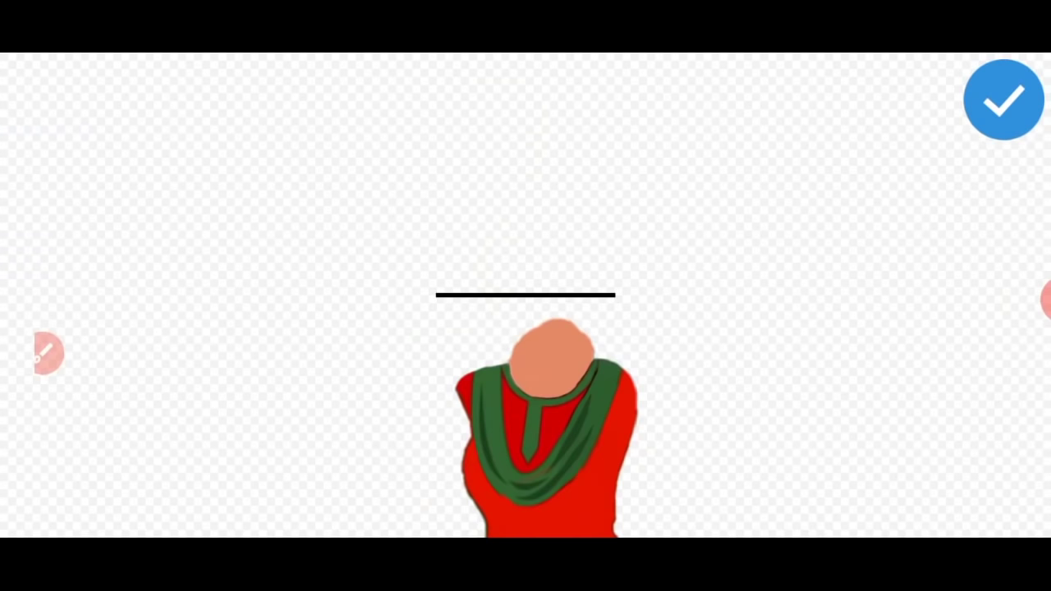
Rotate and move the kurta torso to lie along the bone line, neck at the right end.
click(48, 353)
drag(949, 94, 1006, 86)
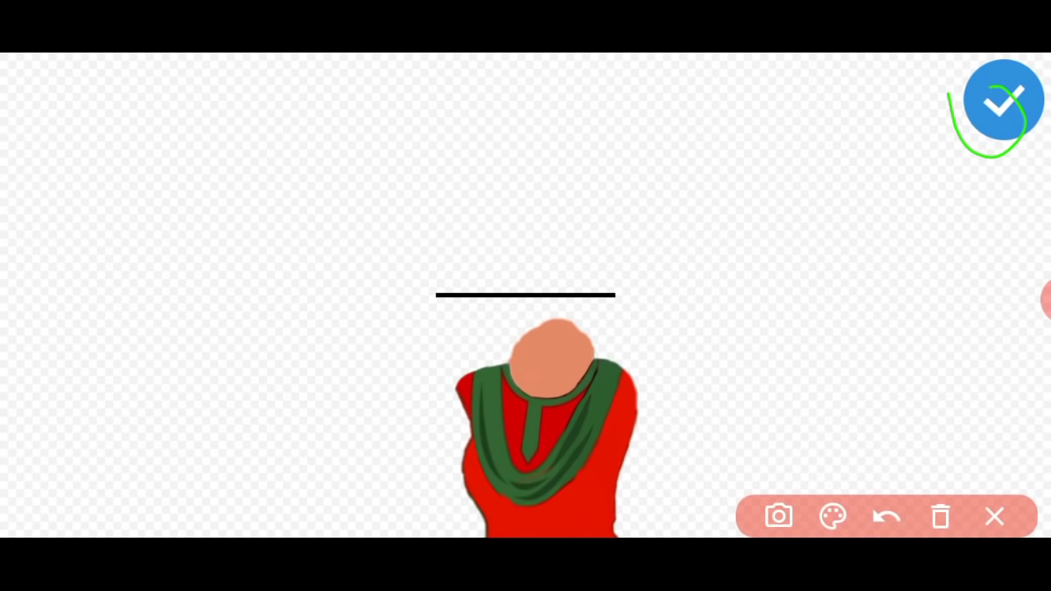
mouse_move(430, 419)
mouse_down()
mouse_move(499, 446)
mouse_move(645, 353)
mouse_up()
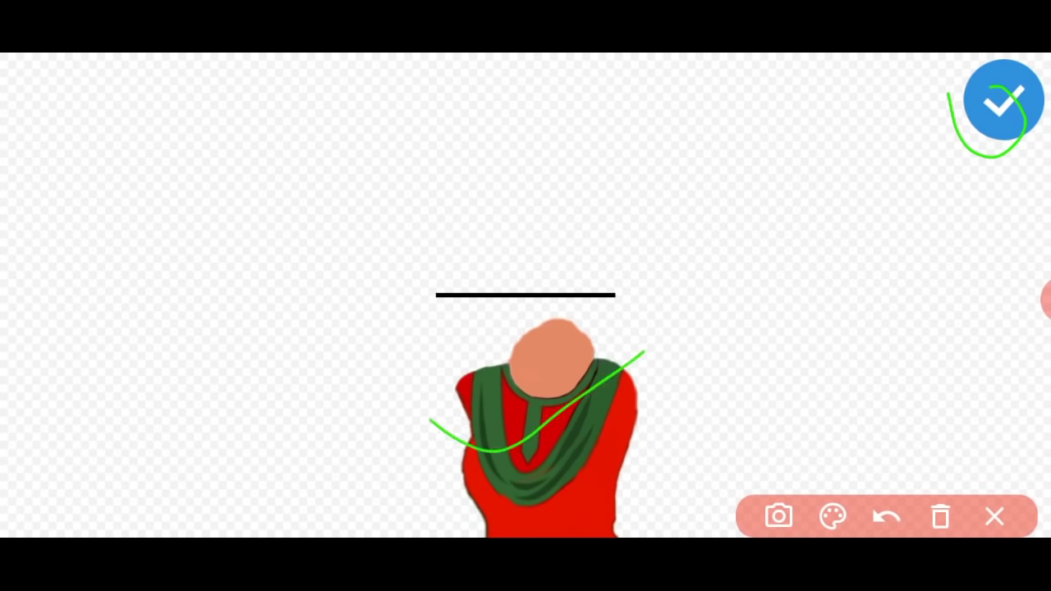
click(994, 516)
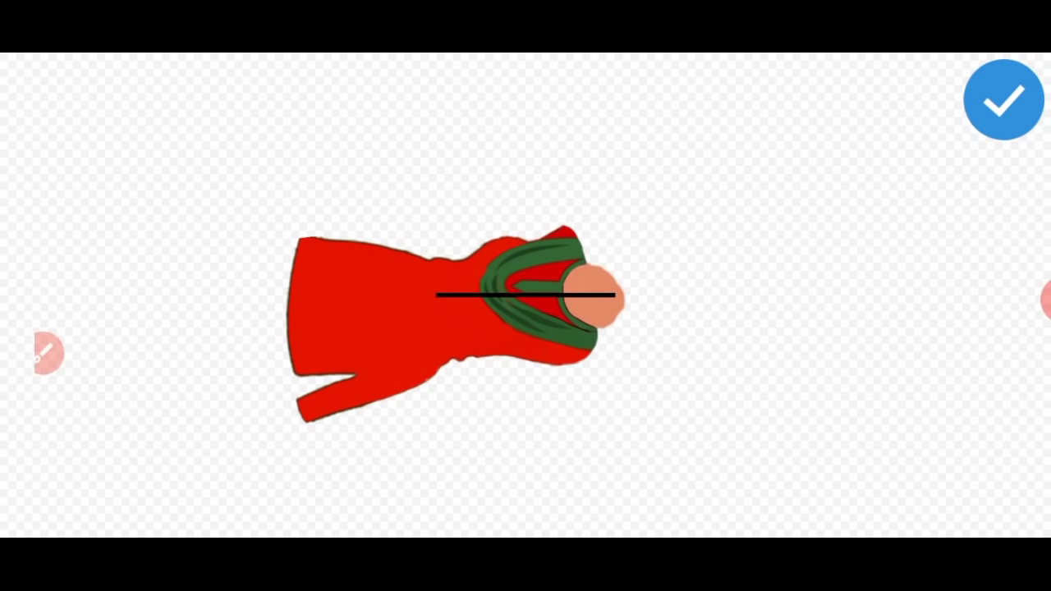
click(48, 353)
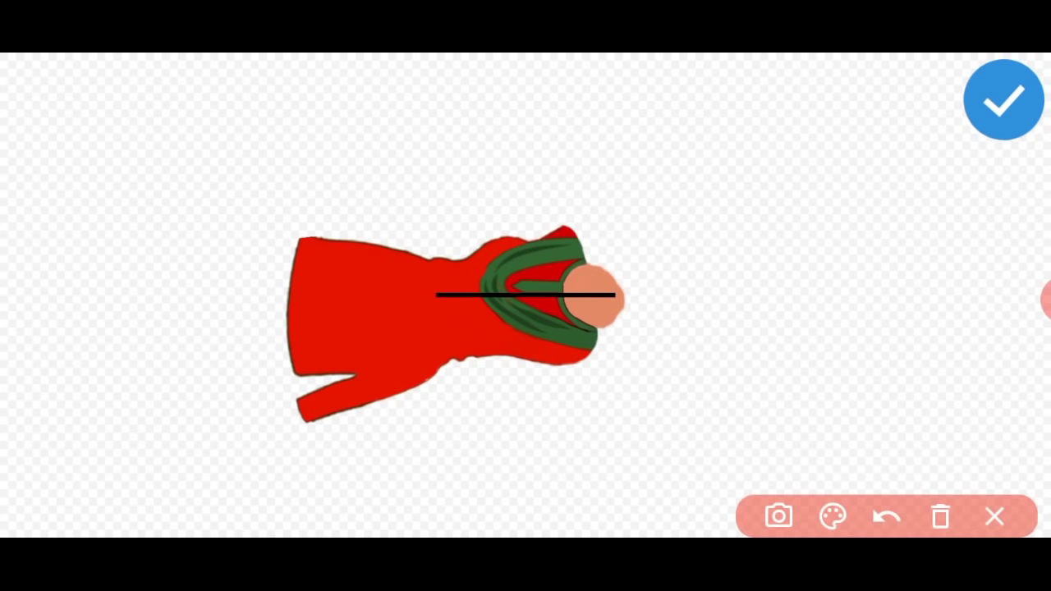
mouse_move(606, 256)
mouse_down()
mouse_move(668, 310)
mouse_move(608, 264)
mouse_up()
mouse_move(428, 259)
mouse_down()
mouse_move(387, 328)
mouse_move(431, 283)
mouse_up()
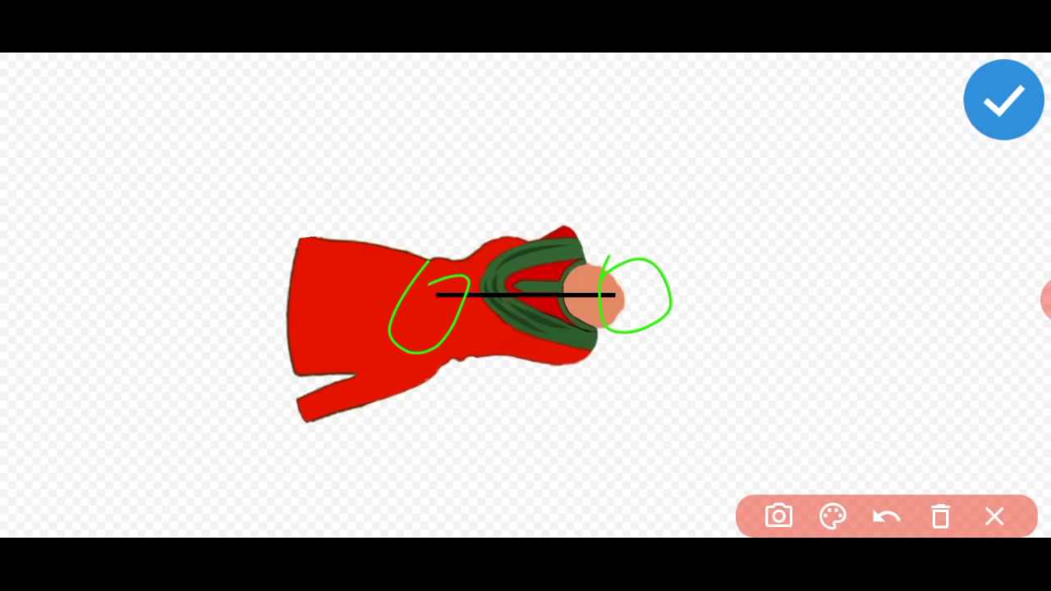
click(995, 516)
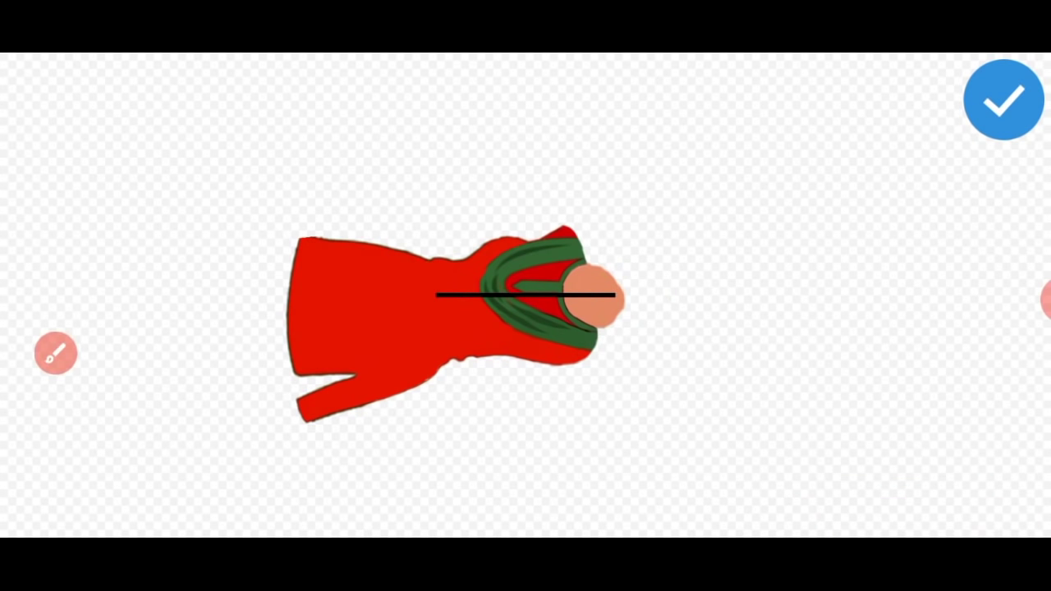
click(56, 353)
drag(939, 125, 1045, 128)
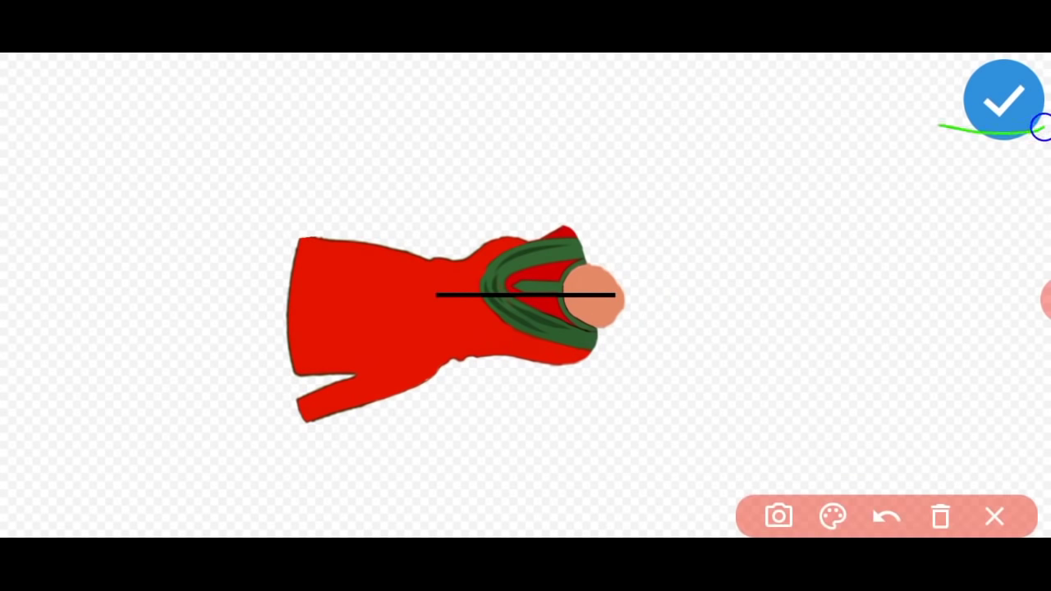
click(994, 515)
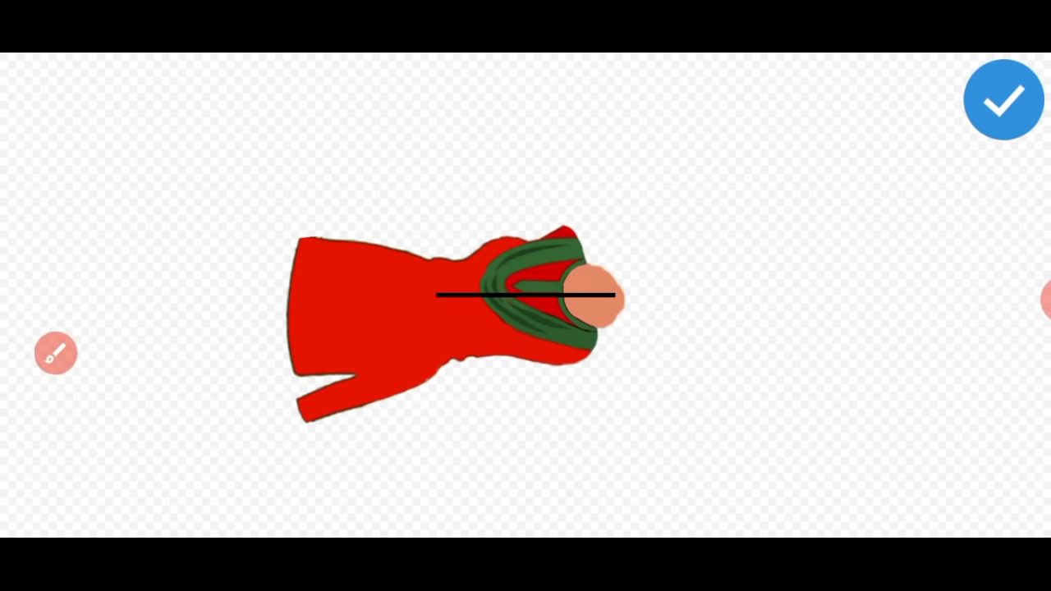
click(56, 353)
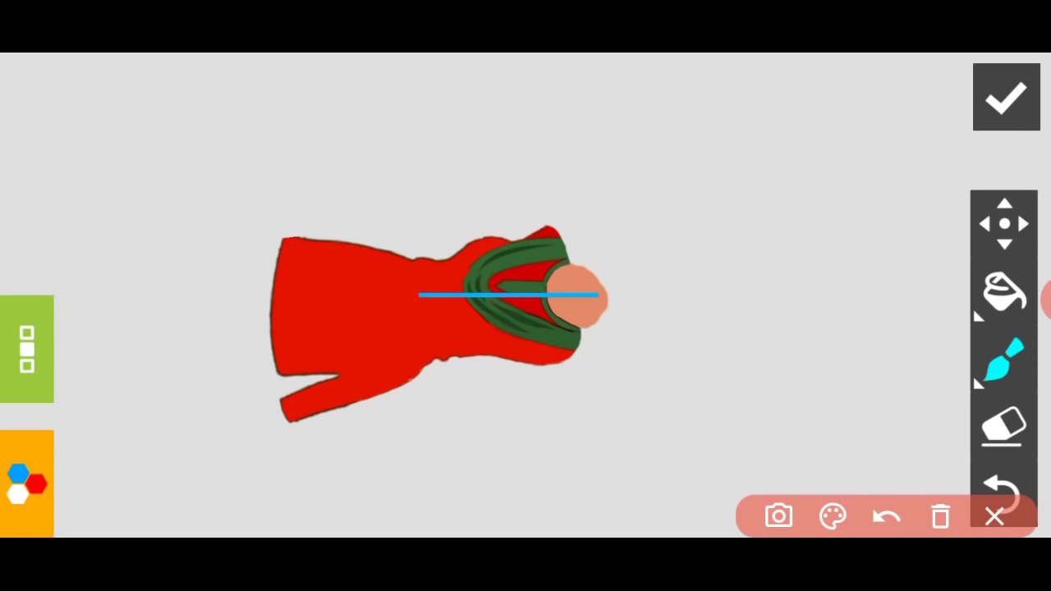
Add a skin-toned neck circle to the torso drawing and save it.
mouse_move(969, 95)
mouse_down()
mouse_move(996, 140)
mouse_move(1039, 123)
mouse_up()
mouse_move(583, 251)
mouse_down()
mouse_move(563, 284)
mouse_move(599, 263)
mouse_up()
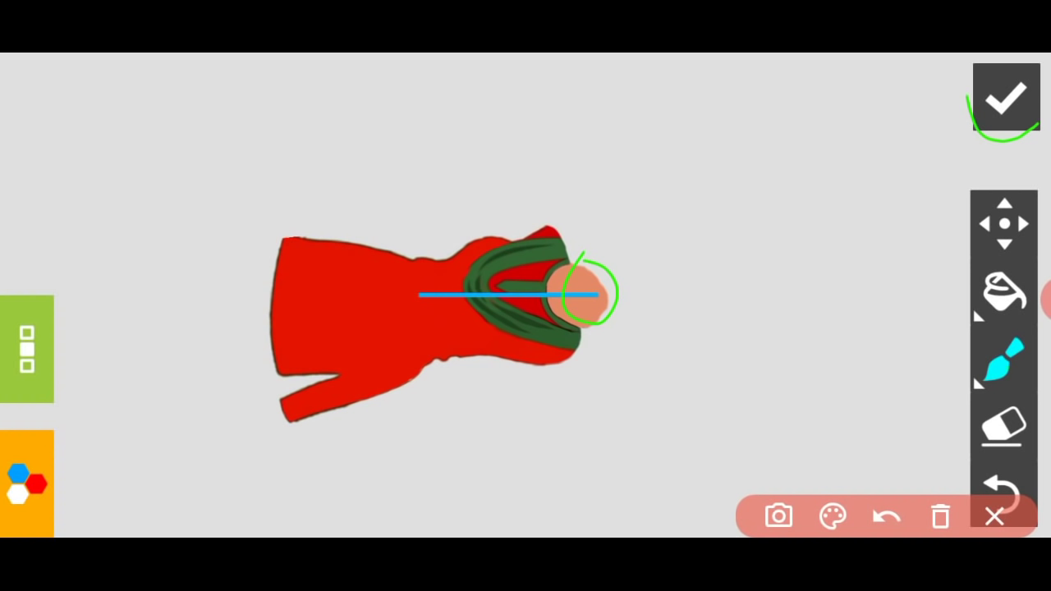
click(995, 515)
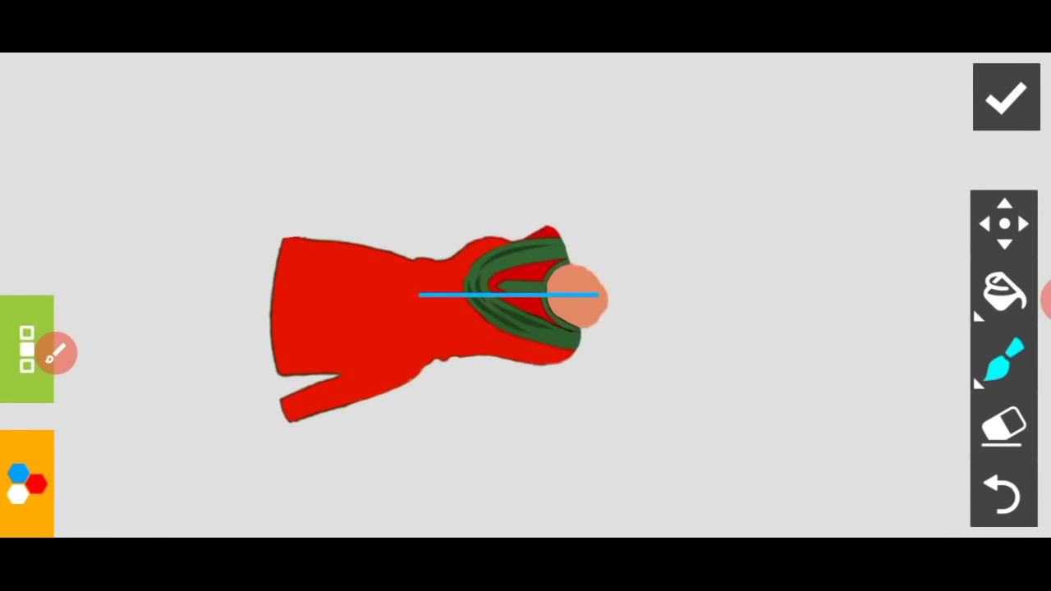
click(1043, 300)
click(1024, 300)
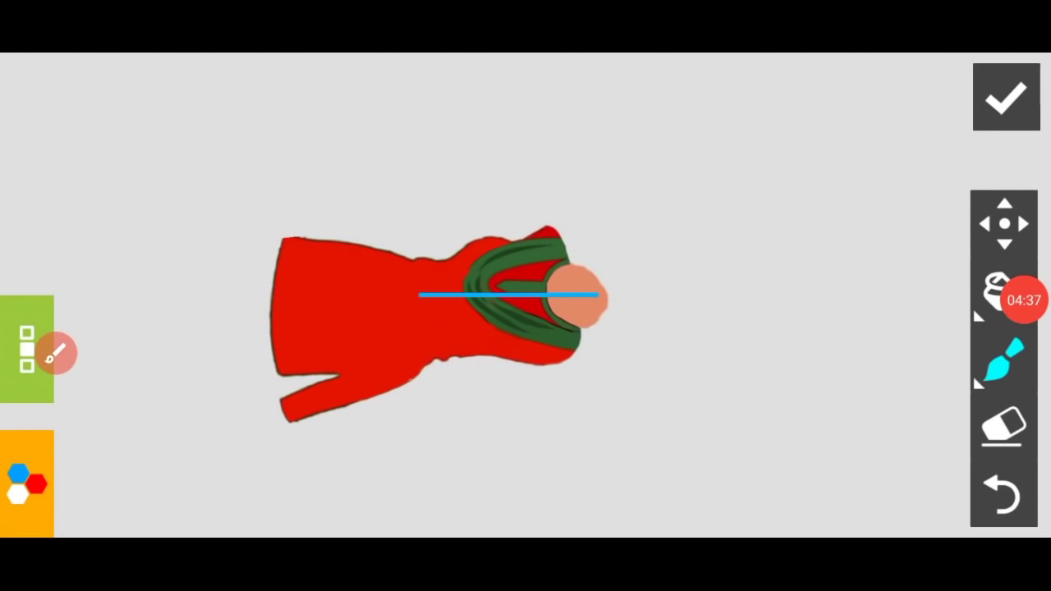
drag(1023, 300, 1024, 427)
click(1003, 291)
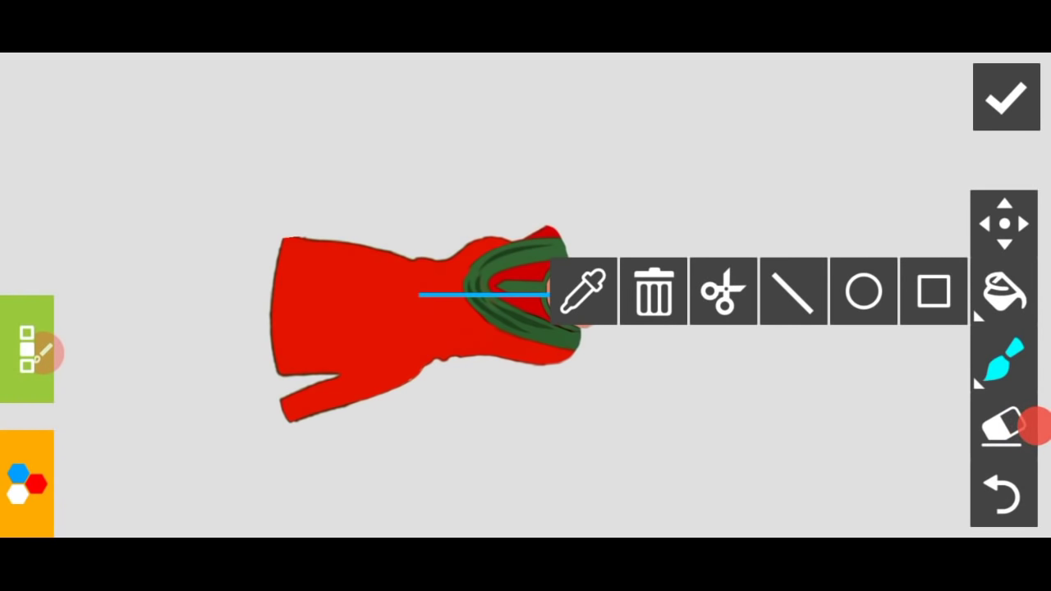
click(45, 353)
drag(579, 244, 604, 267)
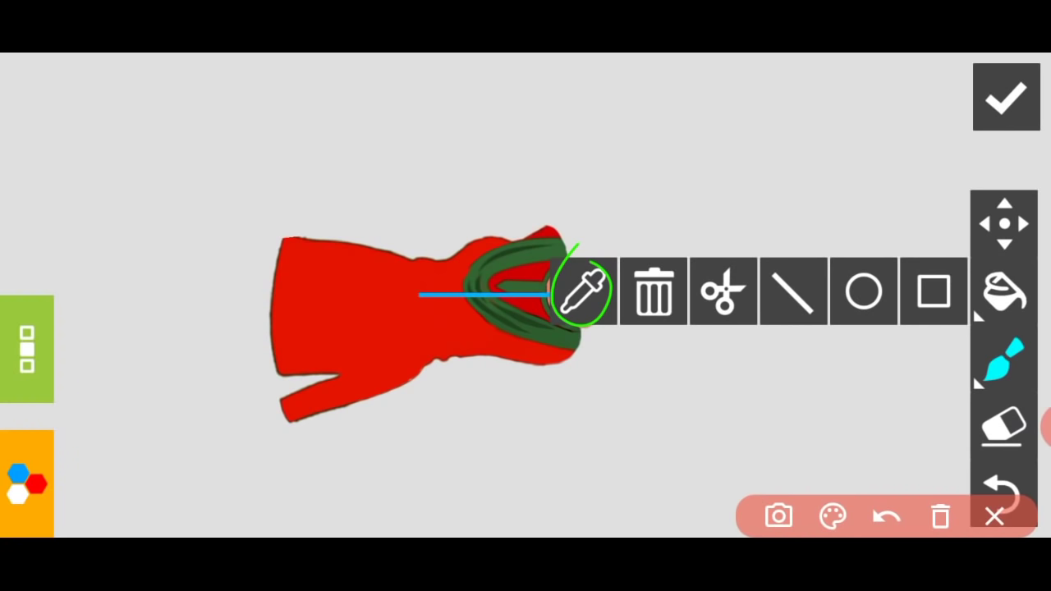
click(994, 515)
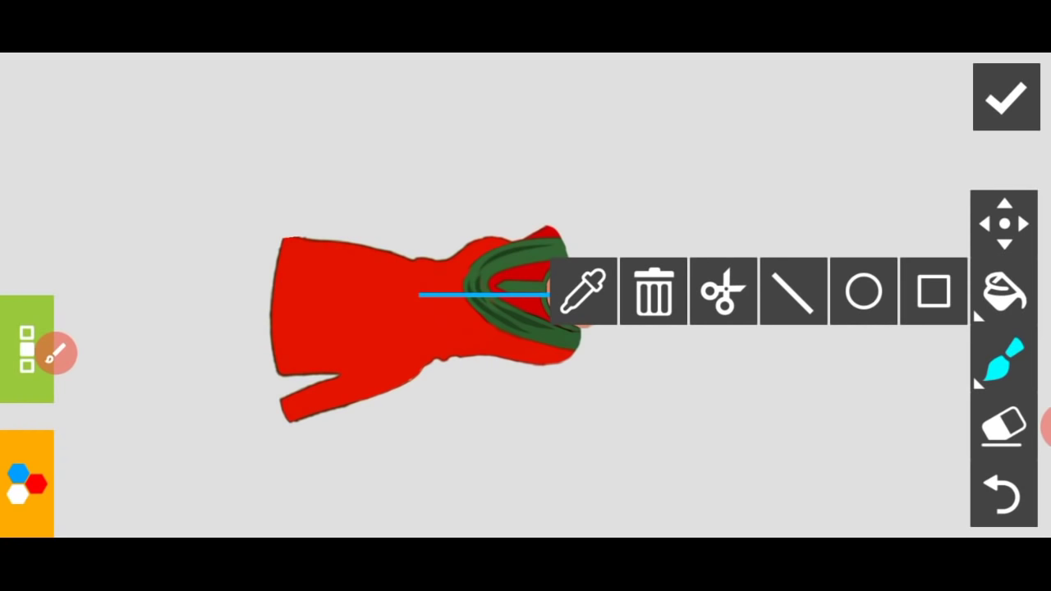
click(578, 296)
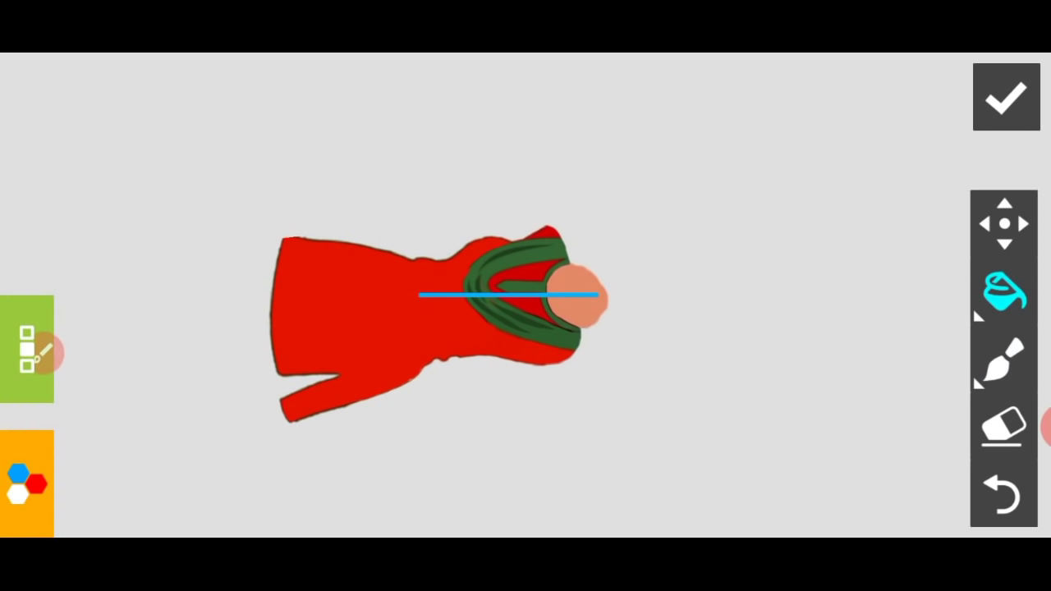
click(1007, 97)
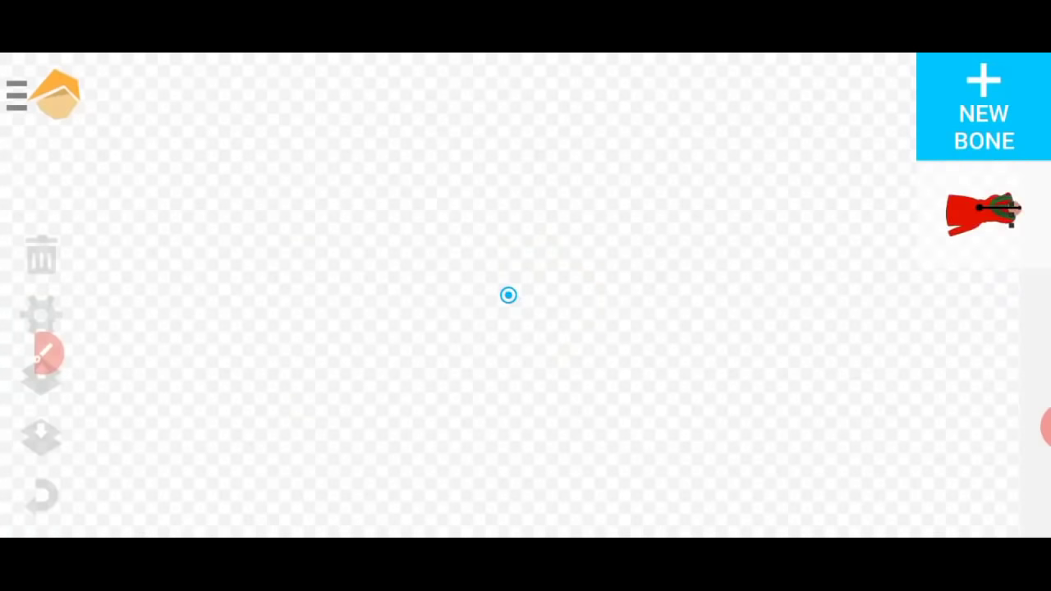
Attach the kurta torso to its bone, stand the bone upright, and start a new bone.
click(509, 295)
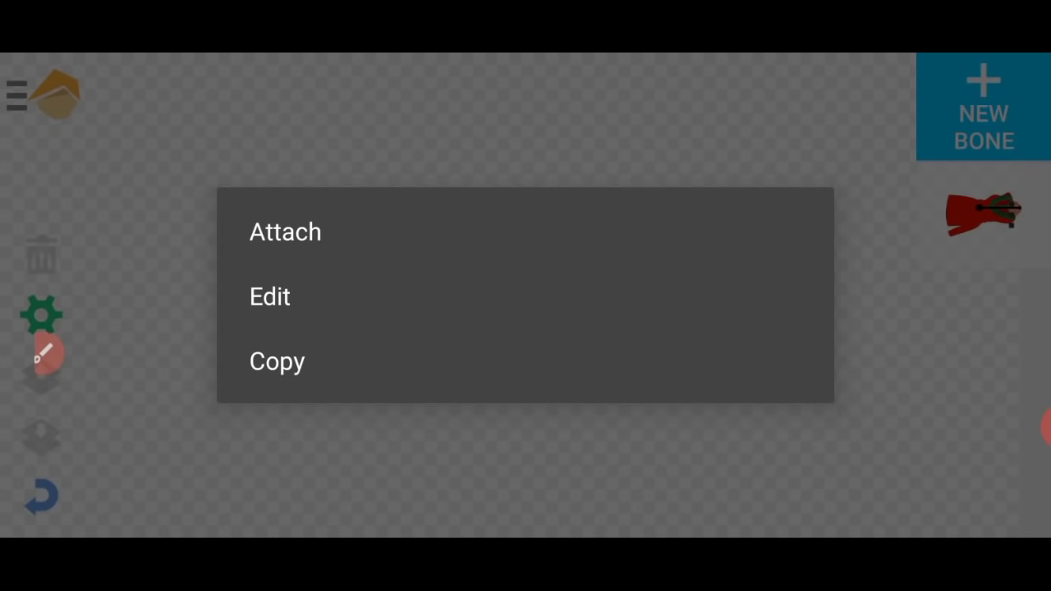
click(285, 232)
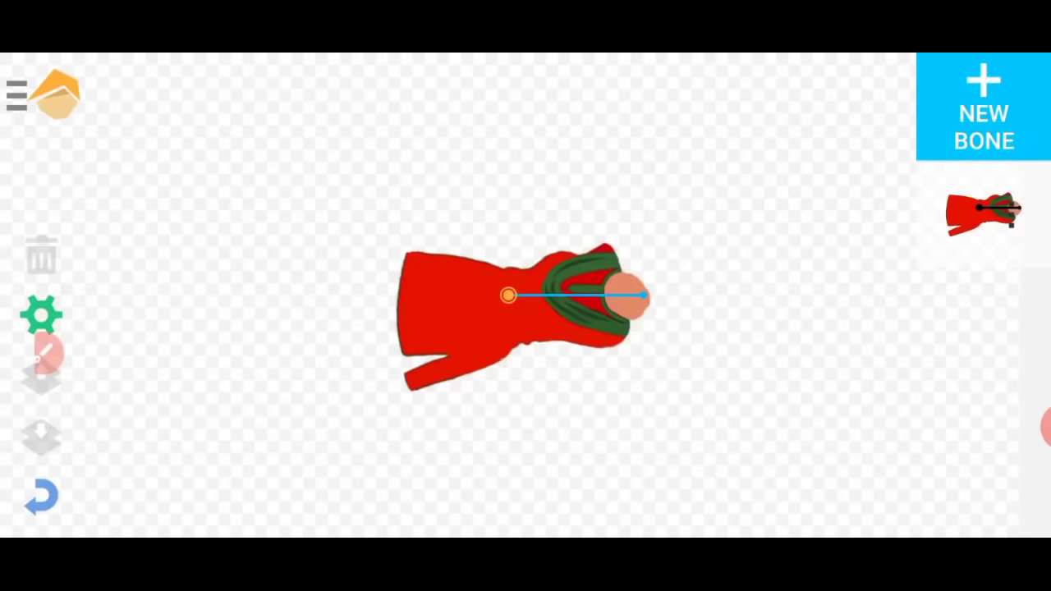
mouse_move(644, 295)
mouse_down()
mouse_move(586, 206)
mouse_move(528, 201)
mouse_move(535, 169)
mouse_move(507, 170)
mouse_move(522, 169)
mouse_up()
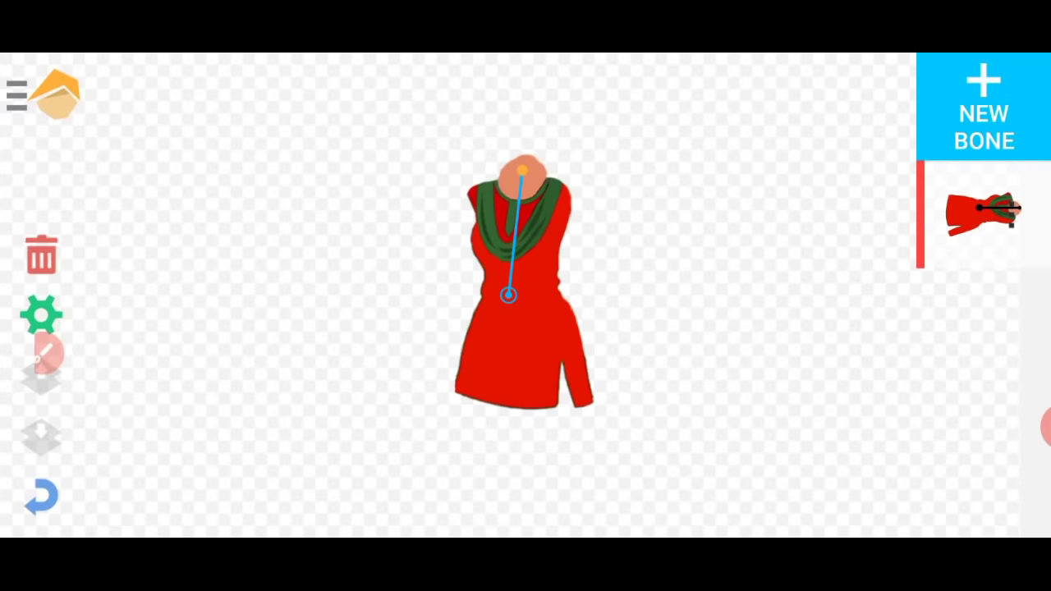
click(984, 107)
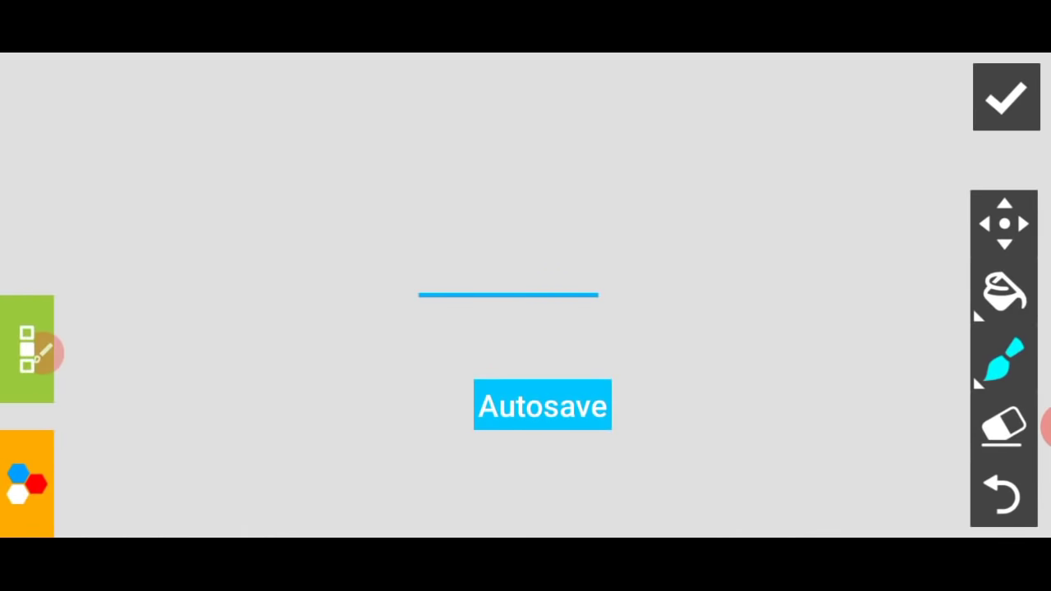
Import the character sheet and crop it tightly around the girl's head and ponytail.
click(1003, 360)
click(27, 349)
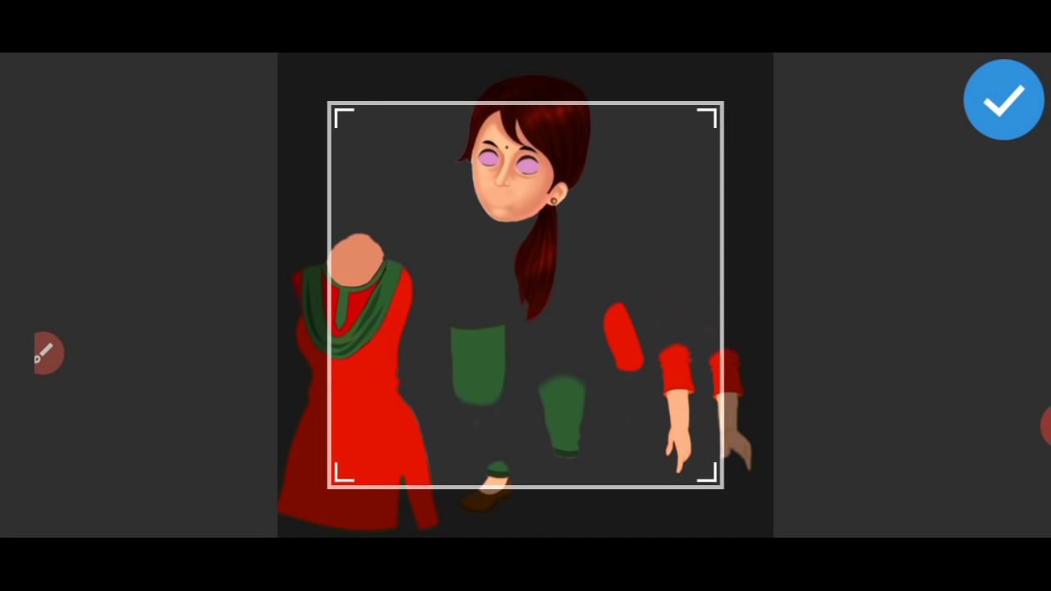
drag(525, 294, 574, 246)
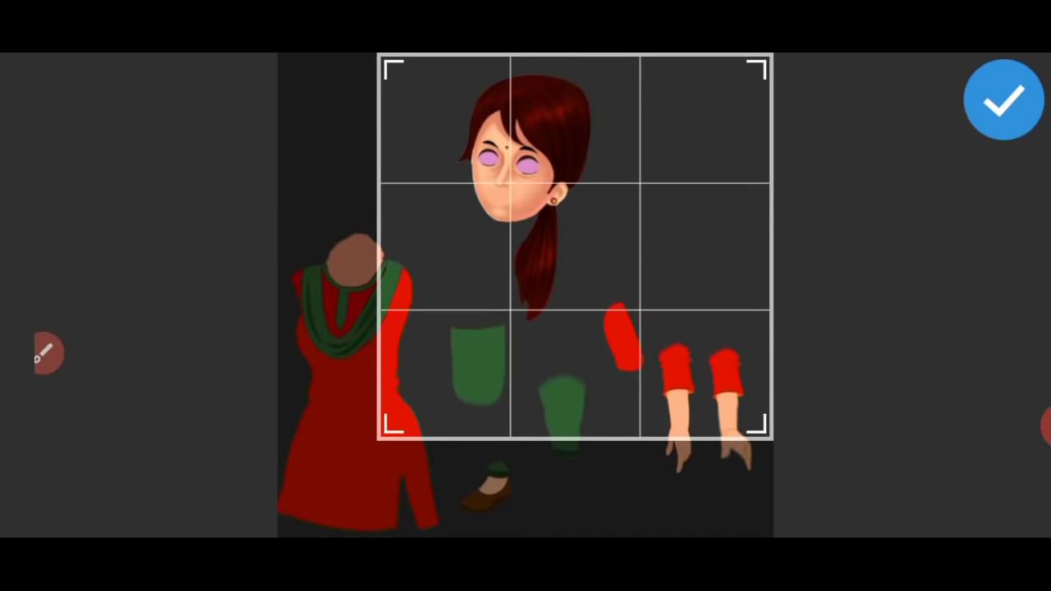
mouse_move(380, 436)
mouse_down()
mouse_move(432, 348)
mouse_move(453, 333)
mouse_up()
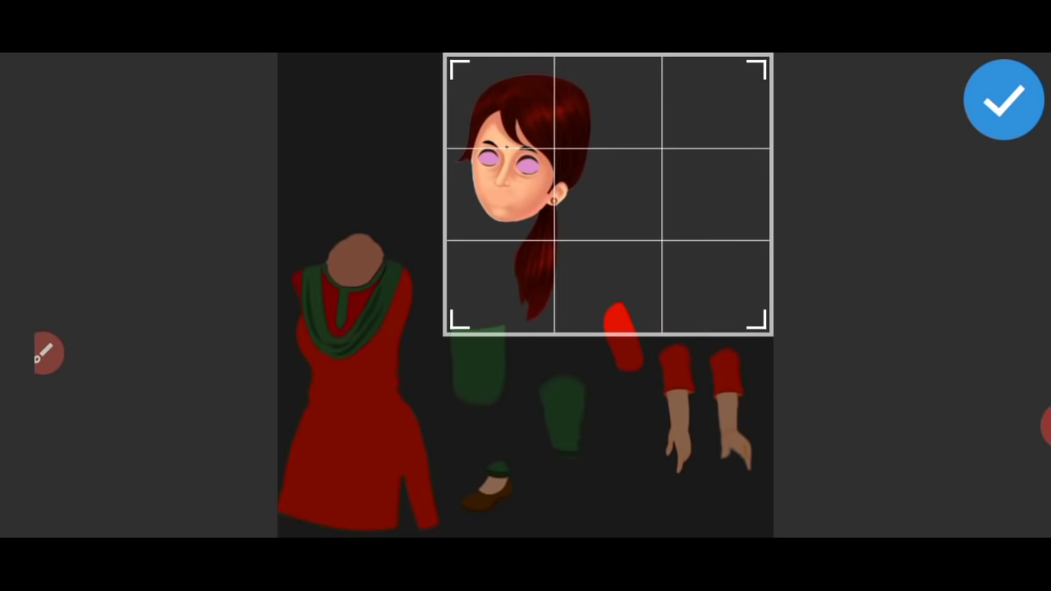
mouse_move(765, 327)
mouse_down()
mouse_move(589, 327)
mouse_move(601, 319)
mouse_up()
drag(523, 321, 523, 329)
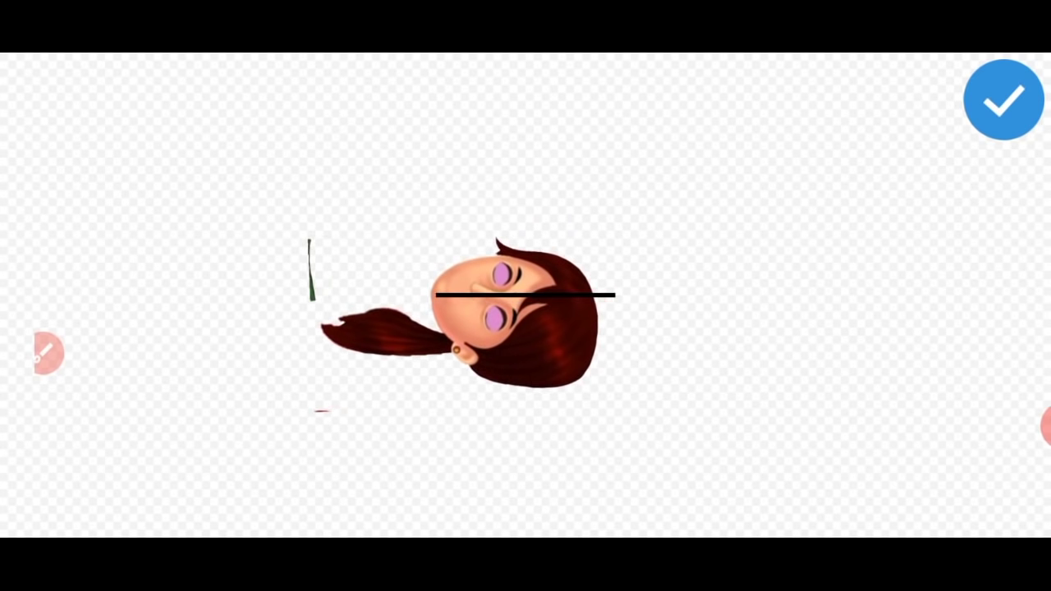
Open the upside-down head image in the drawing editor, with its move, fill, brush, eraser and undo tools.
click(48, 353)
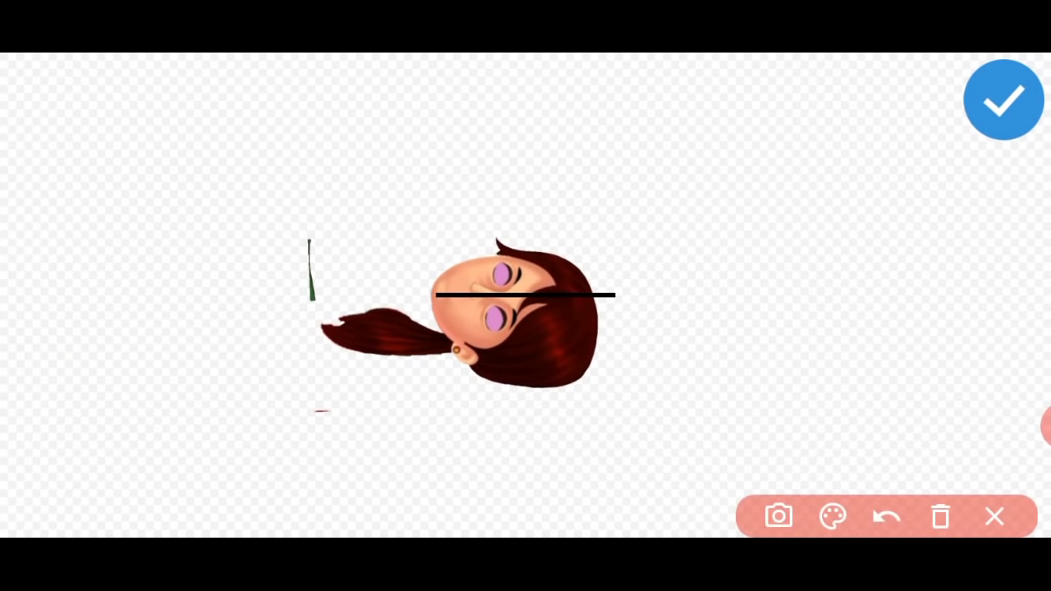
mouse_move(431, 279)
mouse_down()
mouse_move(425, 305)
mouse_move(436, 282)
mouse_up()
drag(598, 260, 626, 260)
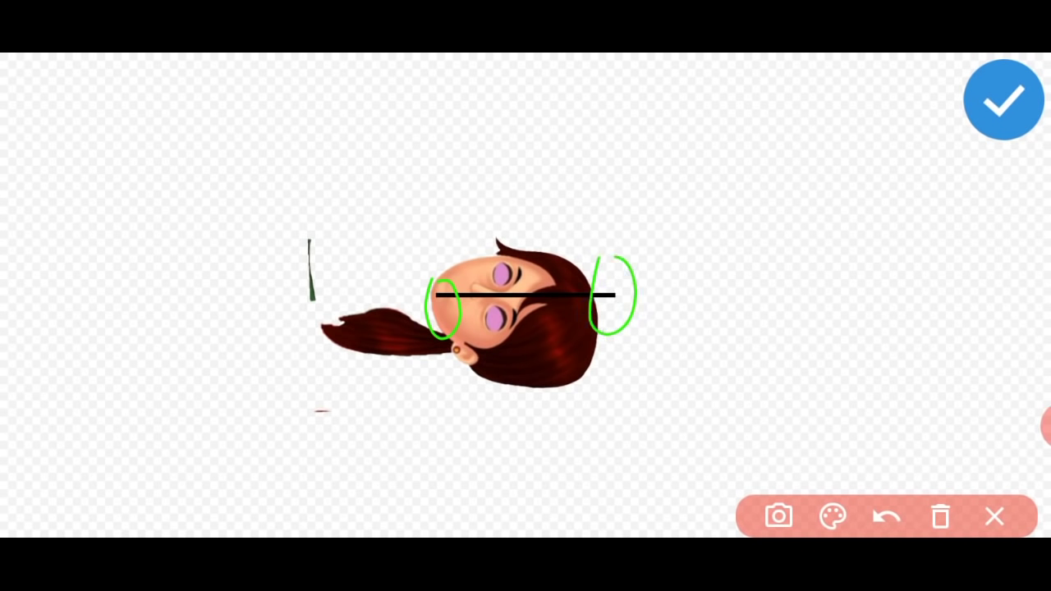
click(994, 516)
drag(944, 131, 1045, 101)
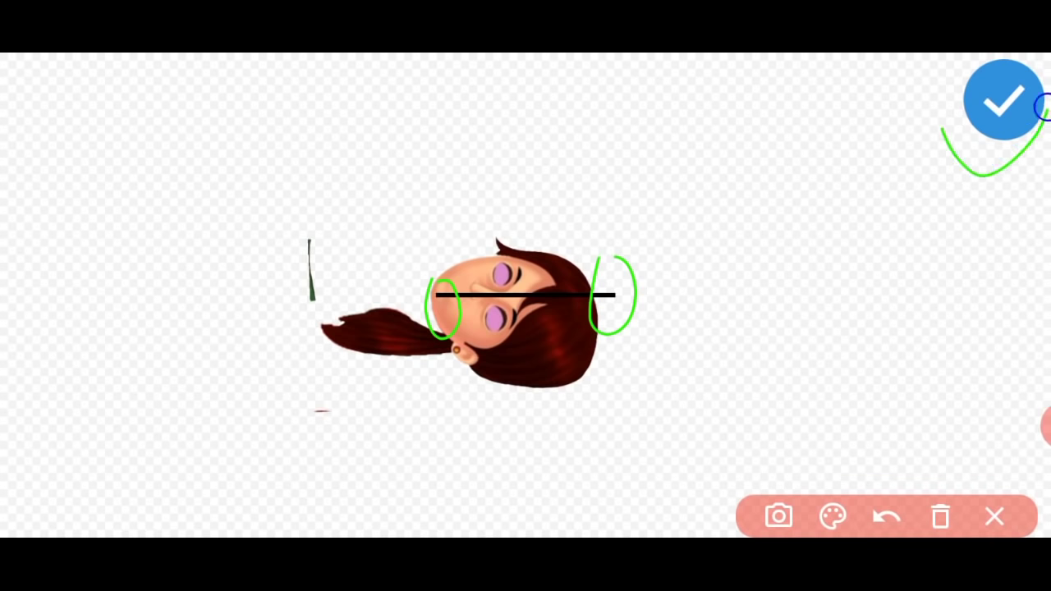
click(995, 516)
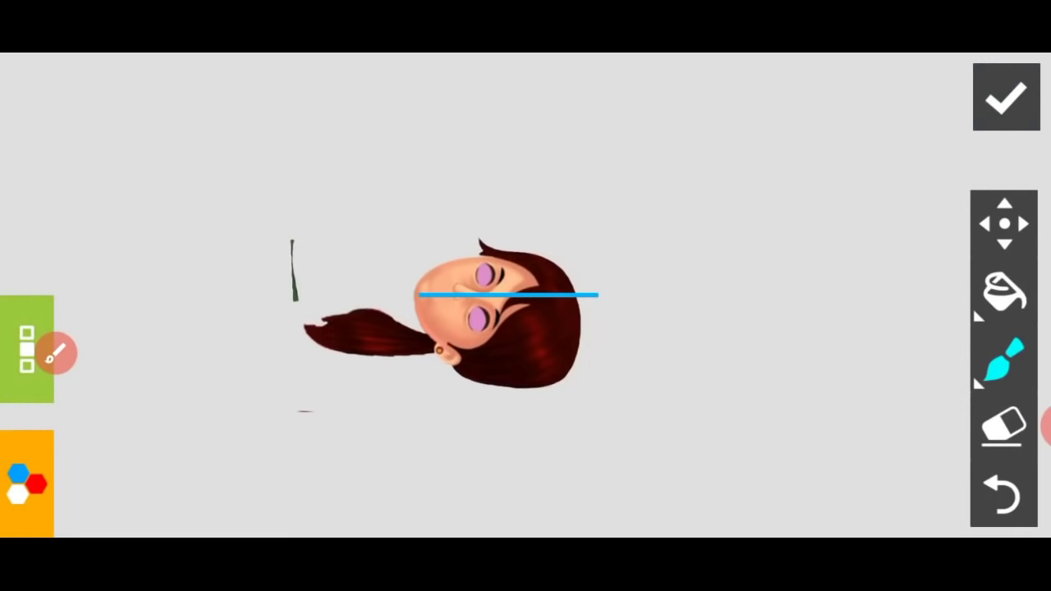
Choose the eraser tool and adjust its size.
click(56, 353)
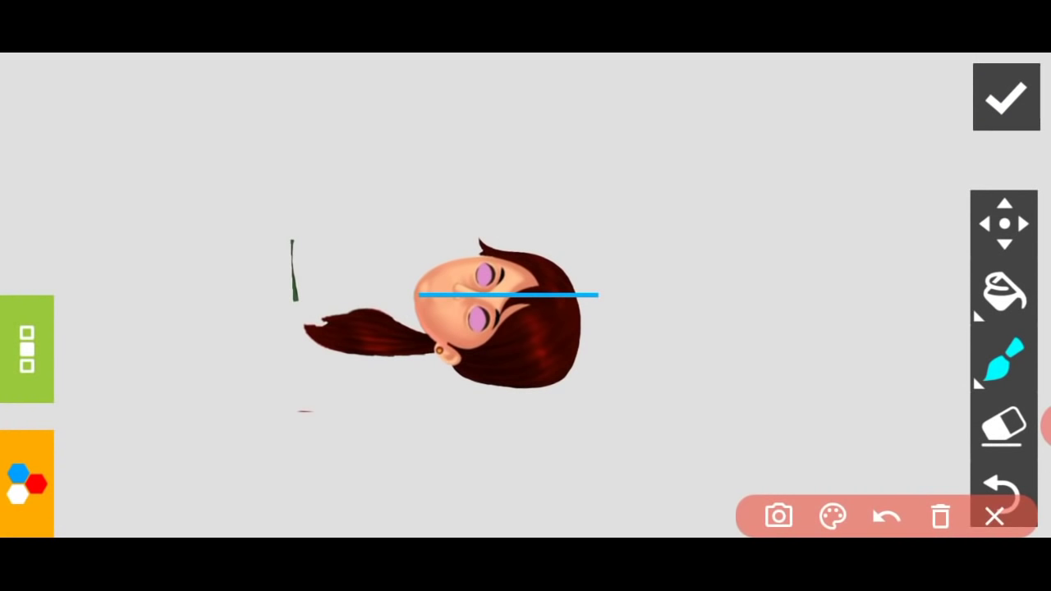
mouse_move(282, 211)
mouse_down()
mouse_move(234, 289)
mouse_move(313, 300)
mouse_move(260, 214)
mouse_up()
drag(285, 393, 324, 388)
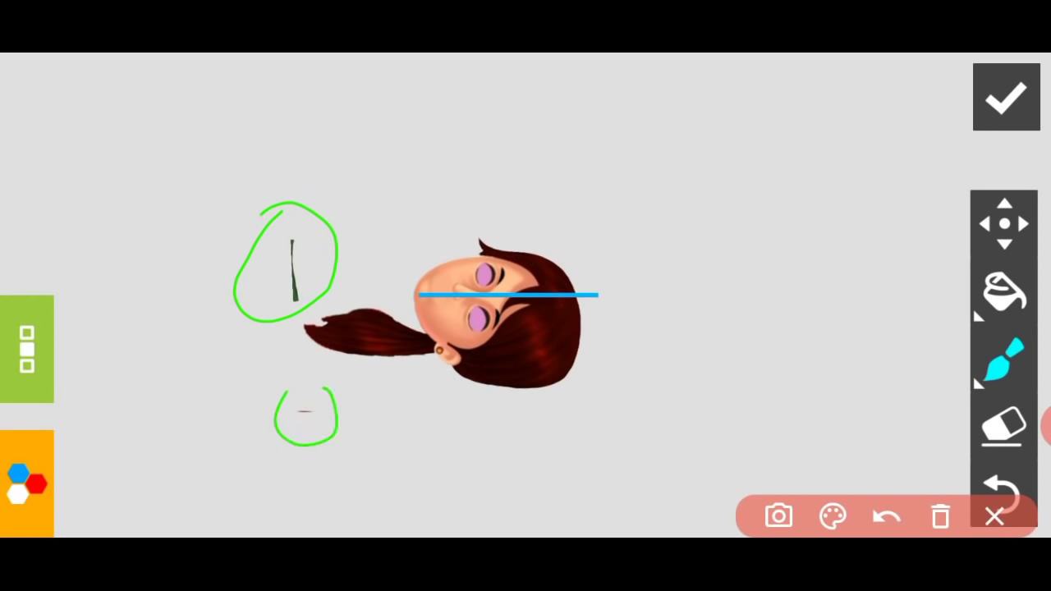
mouse_move(988, 398)
mouse_down()
mouse_move(969, 436)
mouse_move(1017, 394)
mouse_up()
click(994, 516)
click(1041, 427)
click(1024, 427)
drag(1024, 427, 1024, 349)
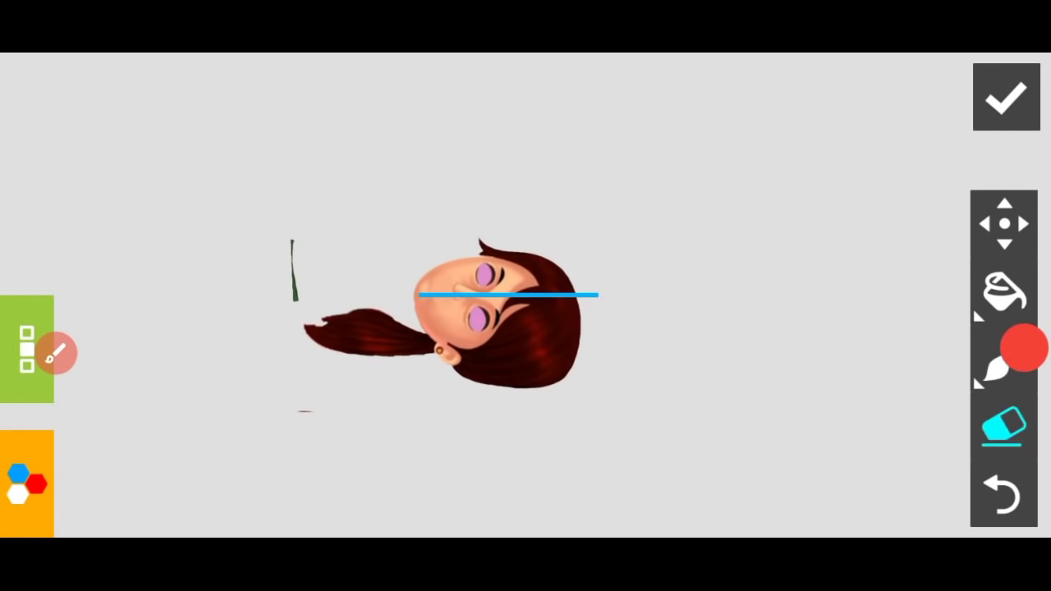
Erase the stray green marks left of the hair and the small mark below it.
mouse_move(332, 201)
mouse_down()
mouse_move(226, 308)
mouse_move(336, 205)
mouse_up()
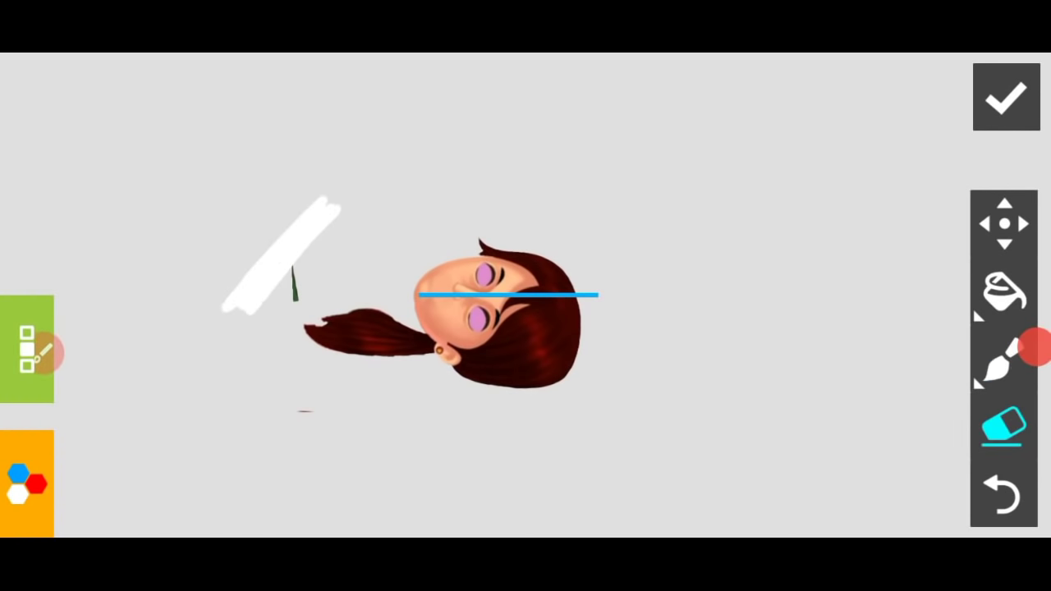
drag(230, 325, 287, 271)
mouse_move(336, 214)
mouse_down()
mouse_move(205, 374)
mouse_move(332, 234)
mouse_up()
mouse_move(254, 345)
mouse_down()
mouse_move(349, 230)
mouse_move(296, 307)
mouse_up()
mouse_move(250, 416)
mouse_down()
mouse_move(362, 435)
mouse_move(296, 410)
mouse_move(295, 447)
mouse_move(312, 386)
mouse_up()
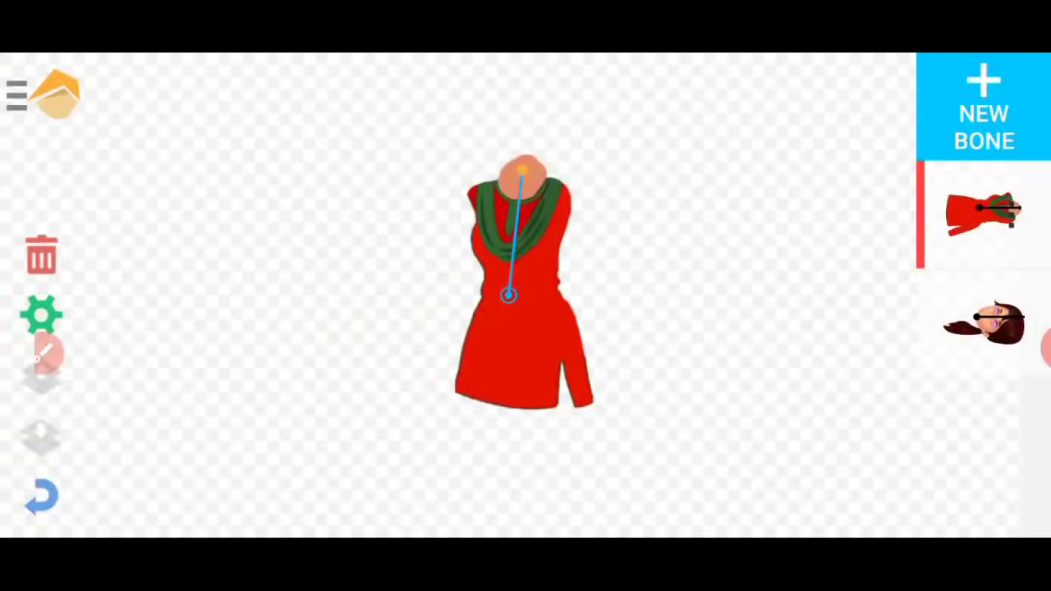
Attach the head to the kurta's bone and rotate it upright onto the body.
click(984, 323)
click(285, 232)
mouse_move(495, 321)
mouse_down()
mouse_move(364, 336)
mouse_move(514, 169)
mouse_move(499, 176)
mouse_move(500, 202)
mouse_up()
Tilt and position the head on the neck, testing its movement back and forth.
click(984, 213)
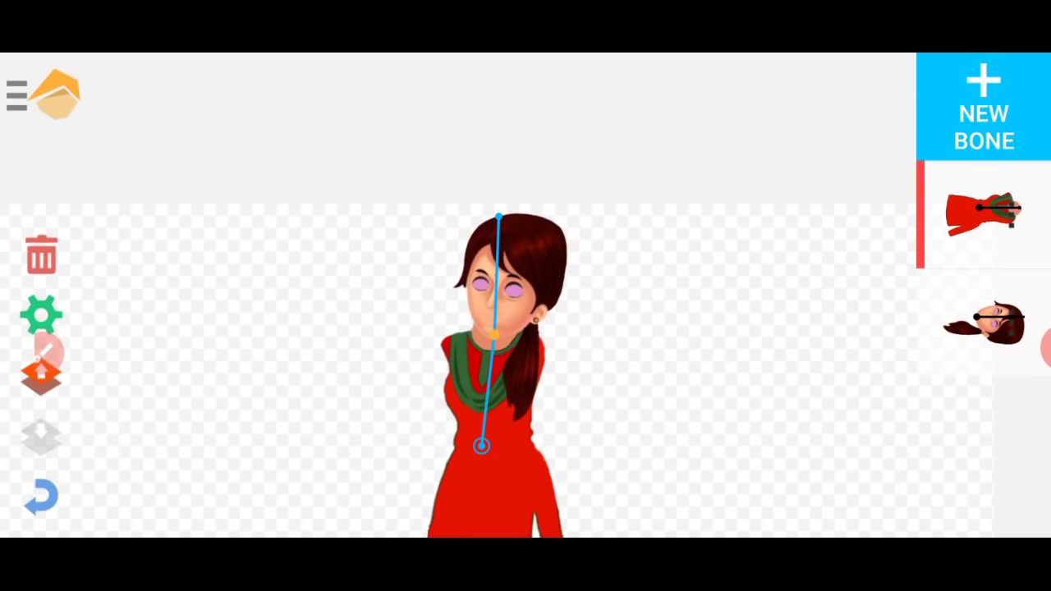
click(983, 320)
drag(514, 219, 489, 229)
drag(656, 411, 640, 320)
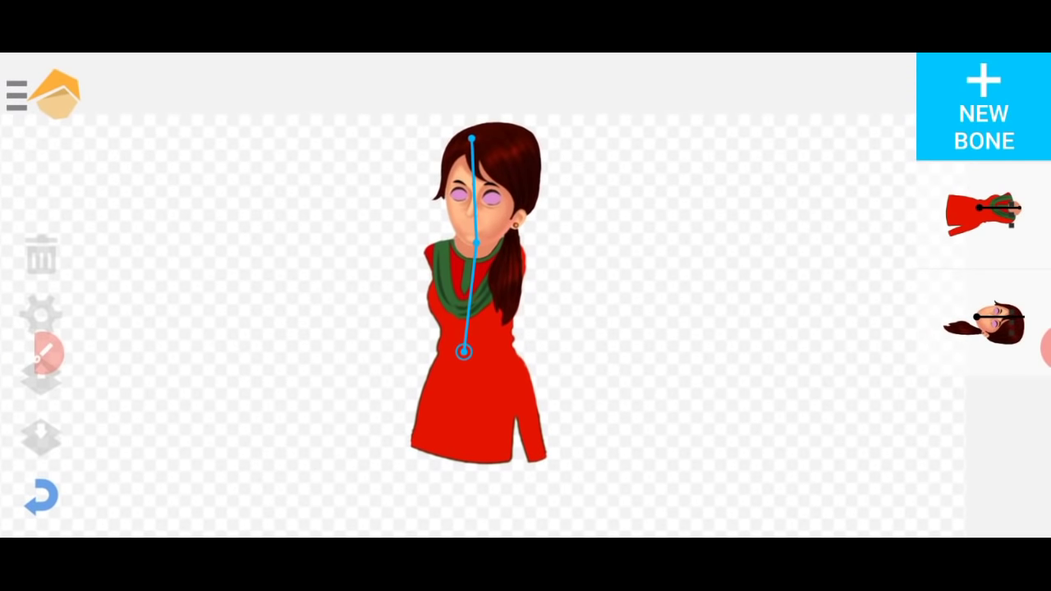
click(984, 320)
mouse_move(472, 138)
mouse_down()
mouse_move(385, 159)
mouse_move(530, 145)
mouse_move(430, 145)
mouse_move(509, 151)
mouse_move(446, 159)
mouse_move(475, 152)
mouse_up()
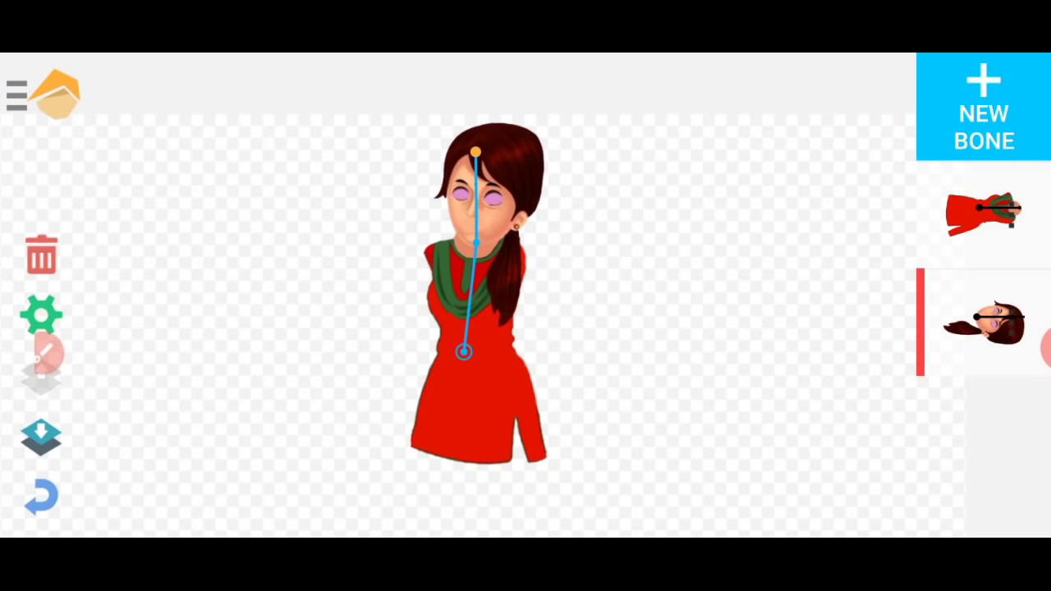
mouse_move(657, 329)
mouse_down()
mouse_move(646, 252)
mouse_move(634, 298)
mouse_up()
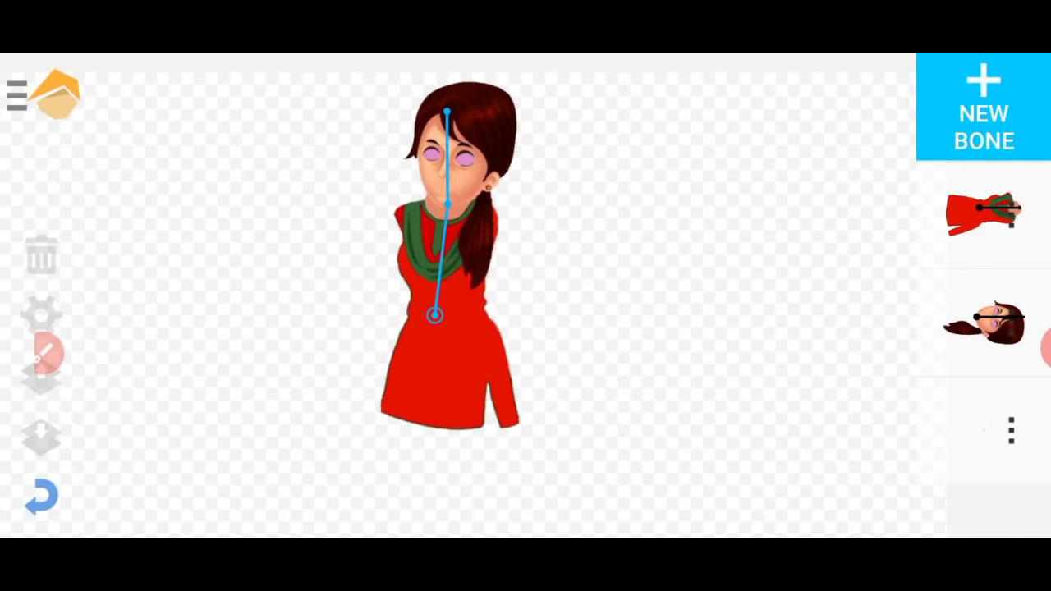
Add a new bone to the kurta and shorten it toward the neck.
click(984, 211)
click(983, 212)
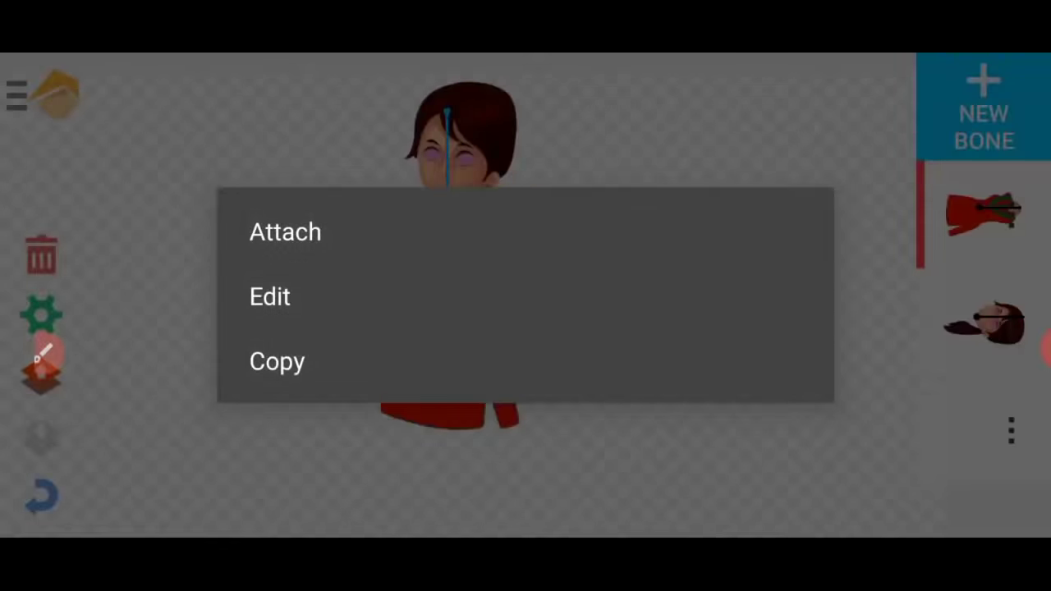
click(285, 232)
click(984, 107)
mouse_move(554, 286)
mouse_down()
mouse_move(526, 254)
mouse_move(484, 255)
mouse_up()
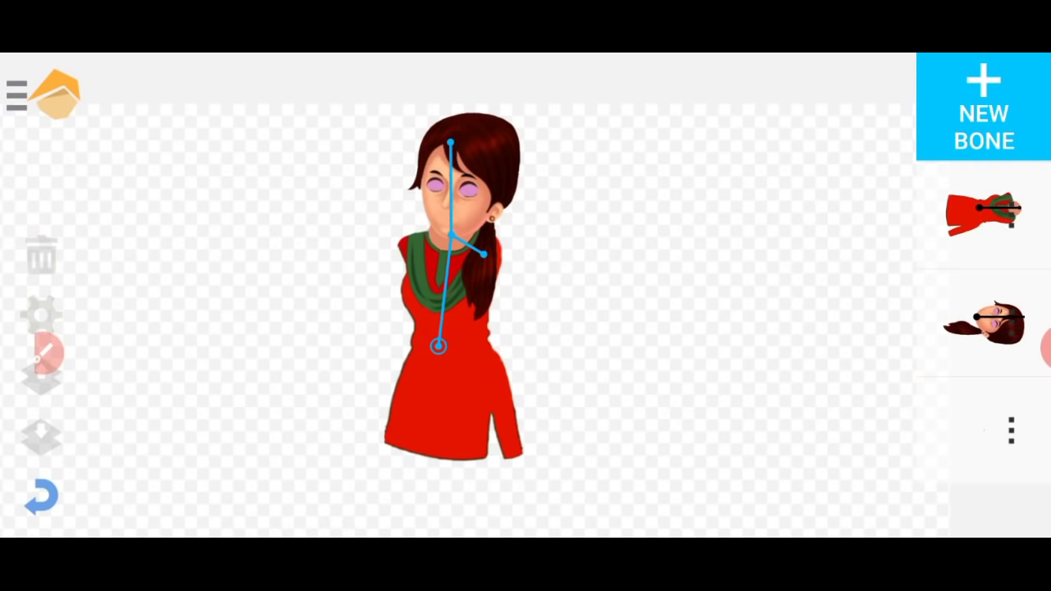
Branch a second bone from the neck joint to the shoulder and open that shoulder point's attributes.
click(451, 236)
click(451, 236)
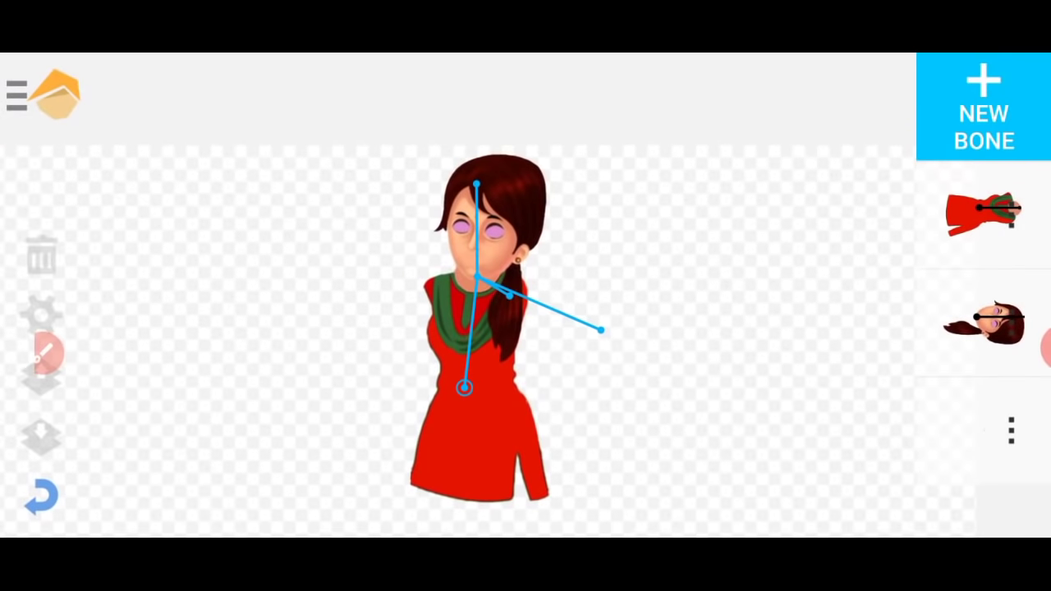
drag(601, 329, 431, 291)
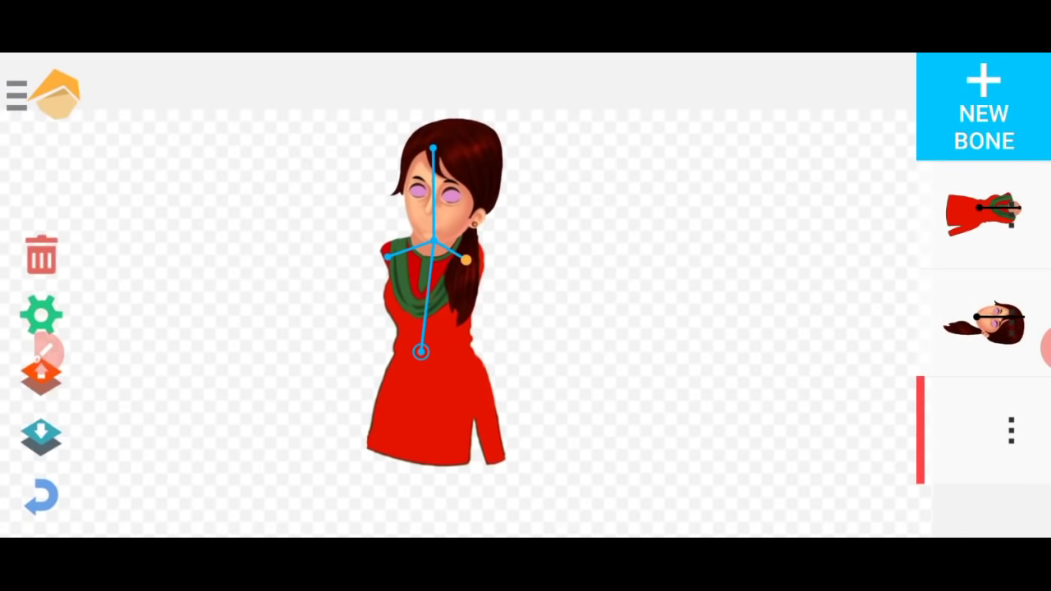
click(524, 227)
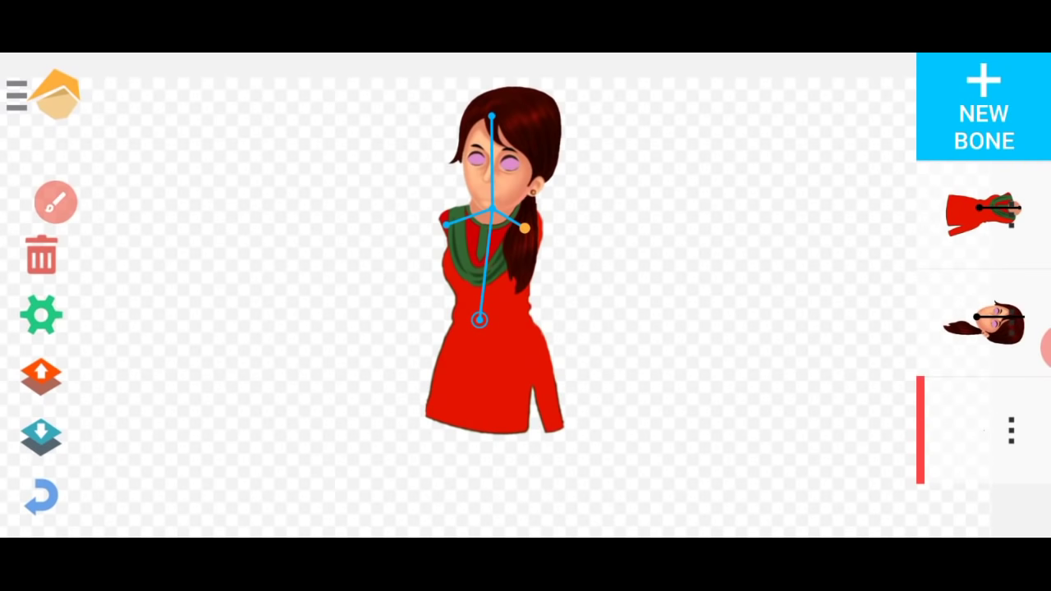
click(41, 315)
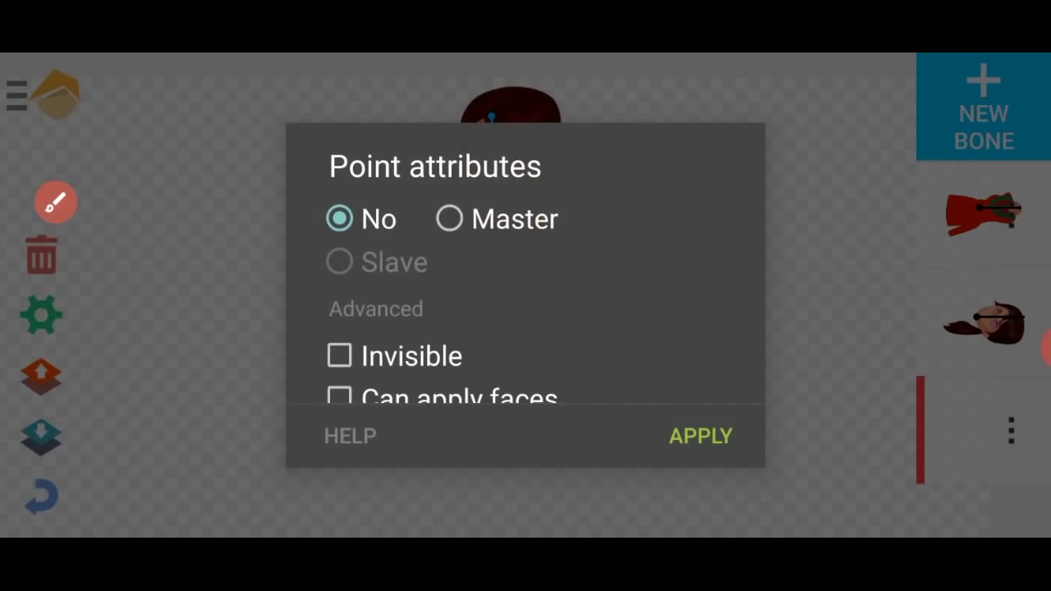
Make both shoulder points invisible.
click(340, 355)
click(700, 436)
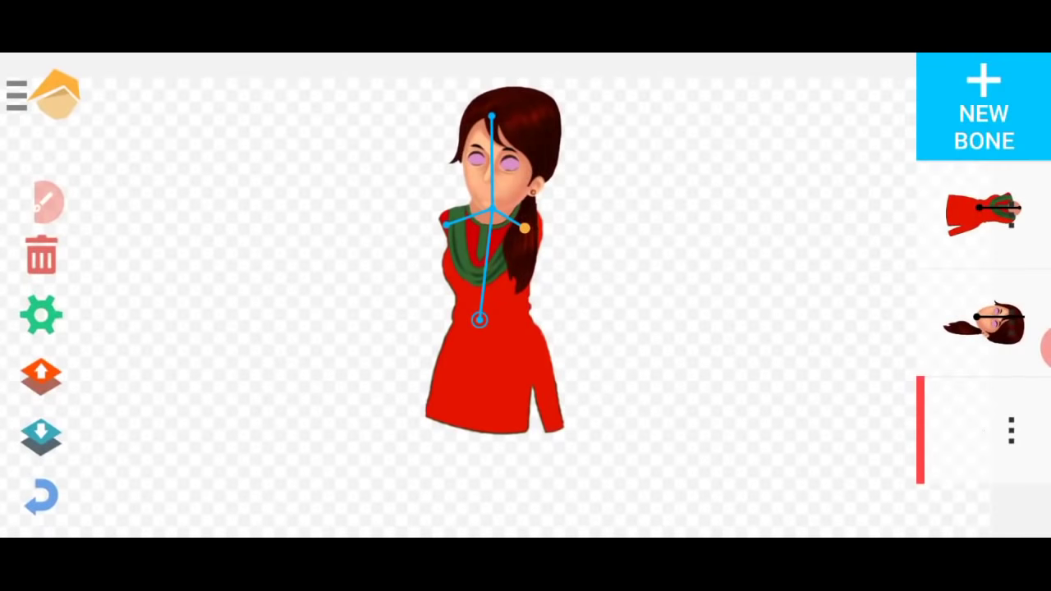
click(41, 315)
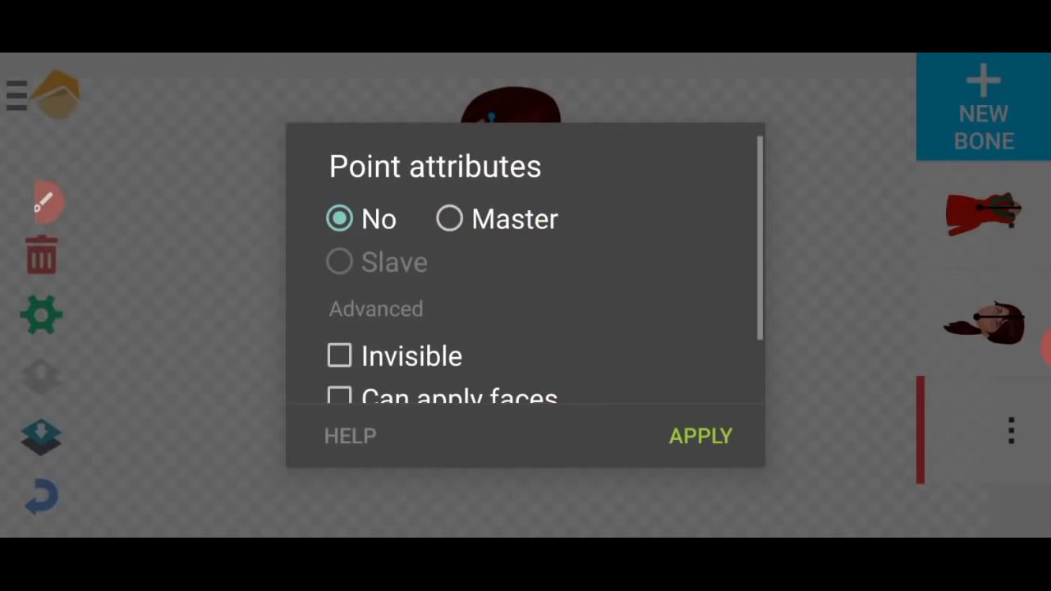
click(339, 355)
click(700, 436)
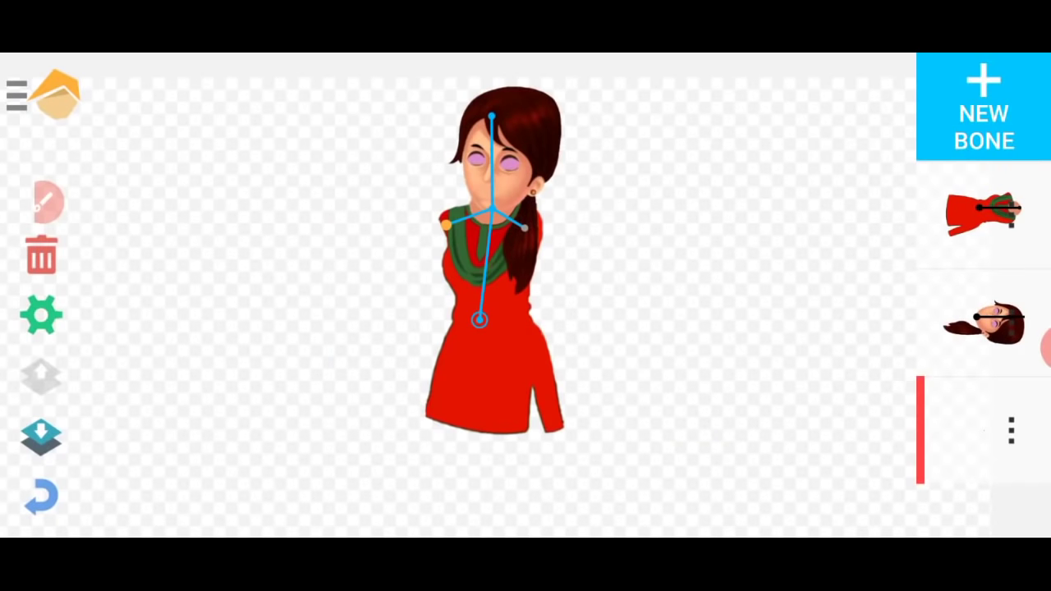
Attach two leg bones at the hip root and drag both down to the kurta's hem.
mouse_move(479, 319)
mouse_down()
mouse_move(451, 282)
mouse_move(439, 297)
mouse_up()
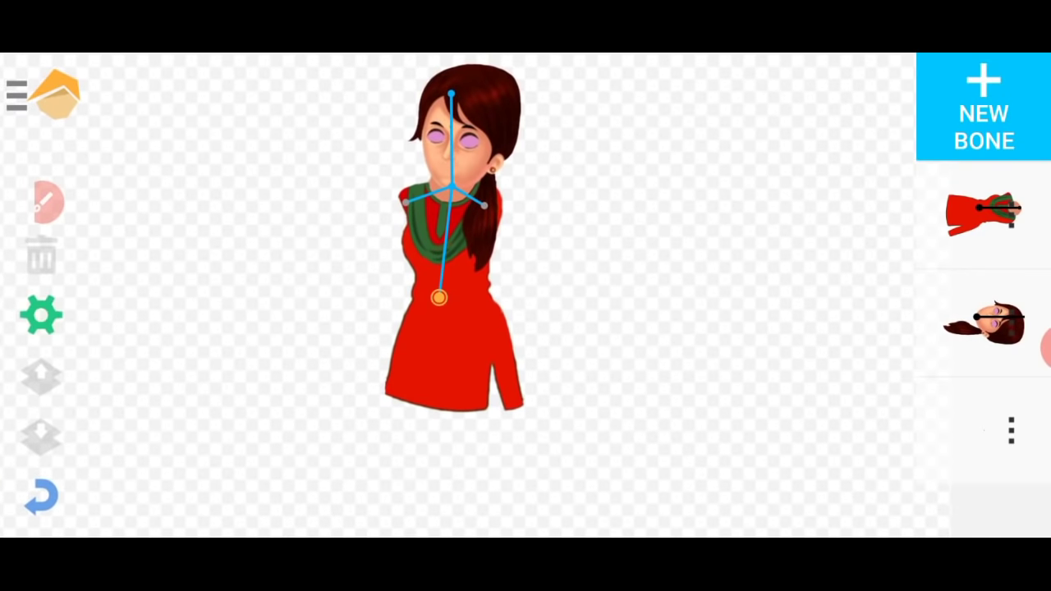
click(439, 298)
click(284, 233)
drag(574, 298, 463, 393)
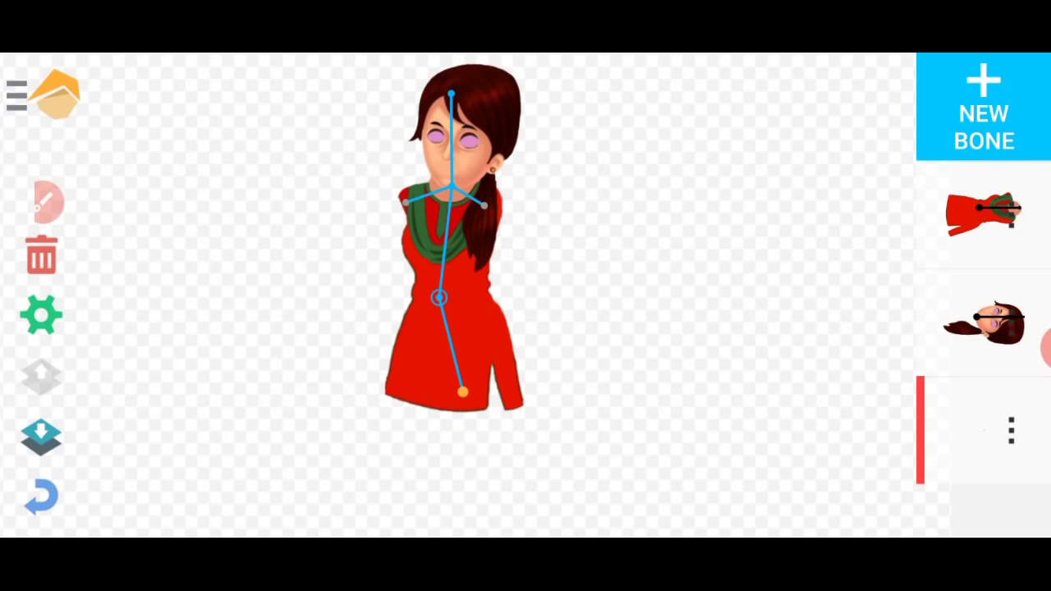
click(439, 298)
click(440, 297)
click(284, 233)
drag(574, 297, 397, 386)
click(656, 369)
Set the lower ends of both leg bones to Invisible.
click(462, 392)
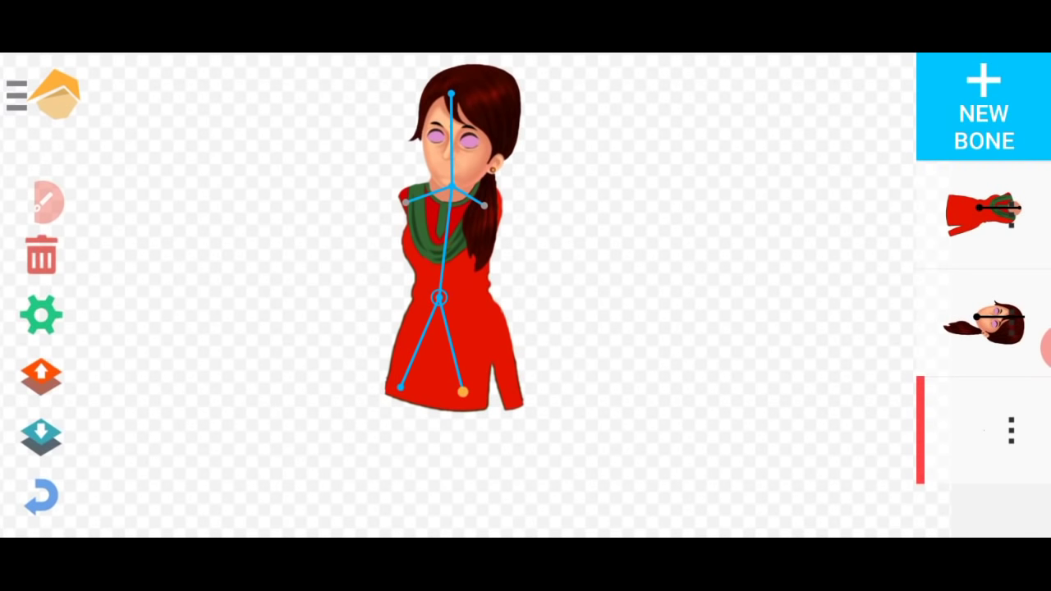
click(41, 315)
click(337, 354)
click(699, 434)
click(400, 387)
click(41, 315)
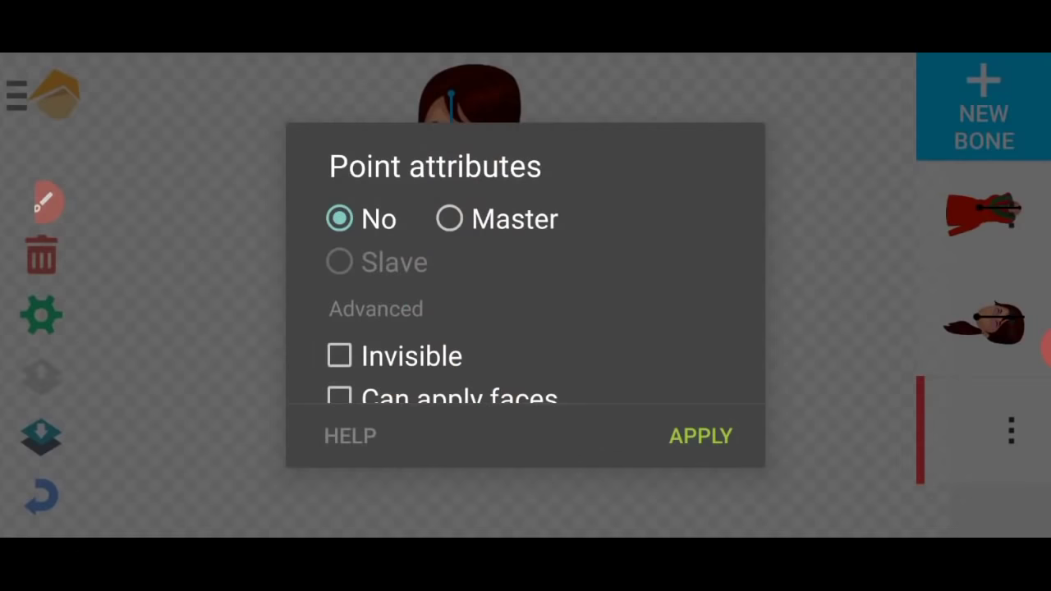
click(339, 354)
click(700, 436)
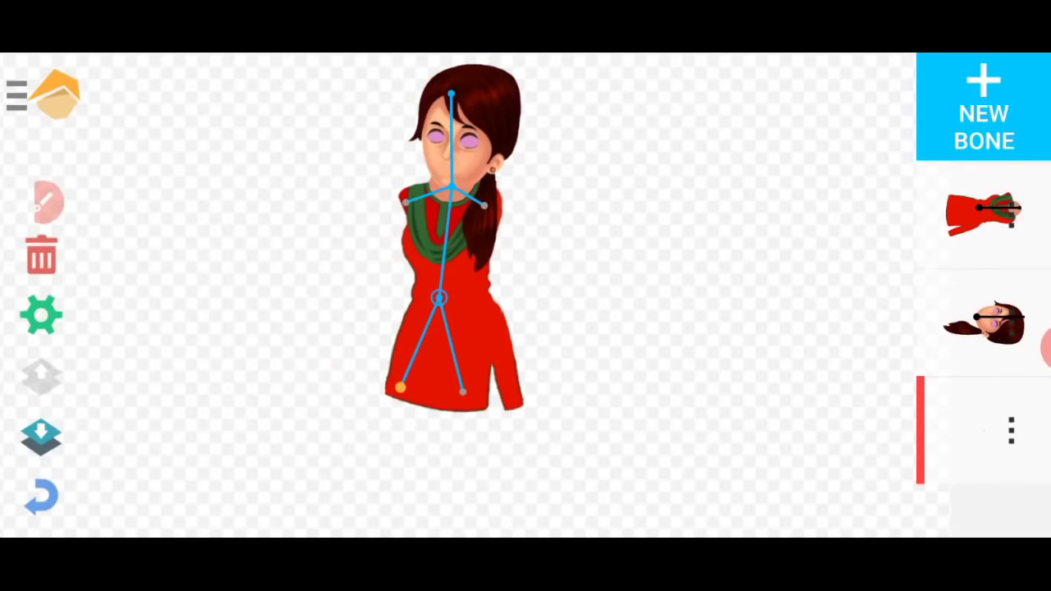
drag(657, 246, 615, 320)
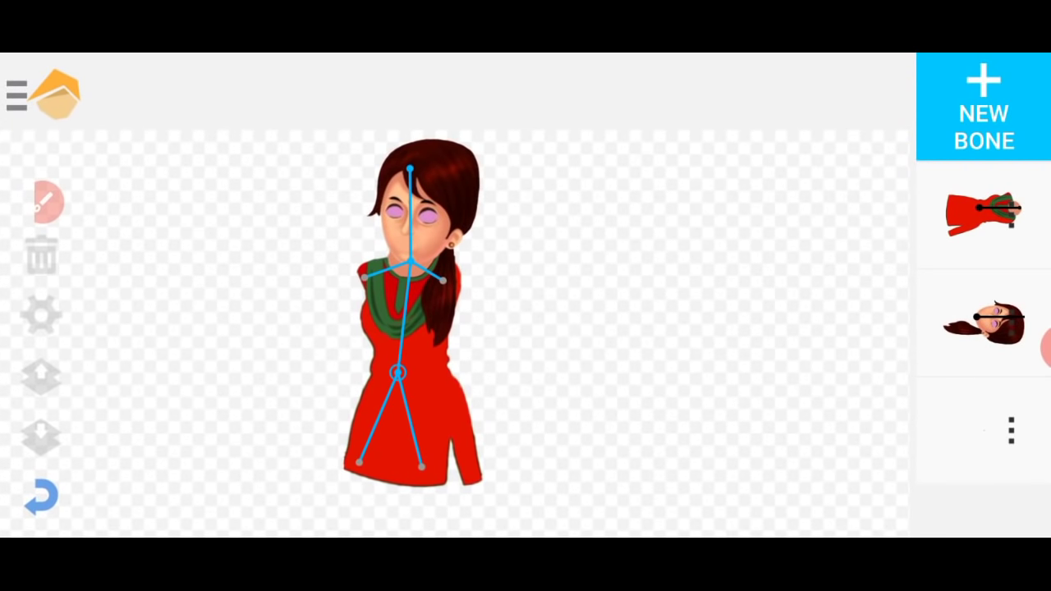
Import the cartoon-parts picture from the gallery for a new item and frame the arms in the crop.
click(984, 107)
click(972, 307)
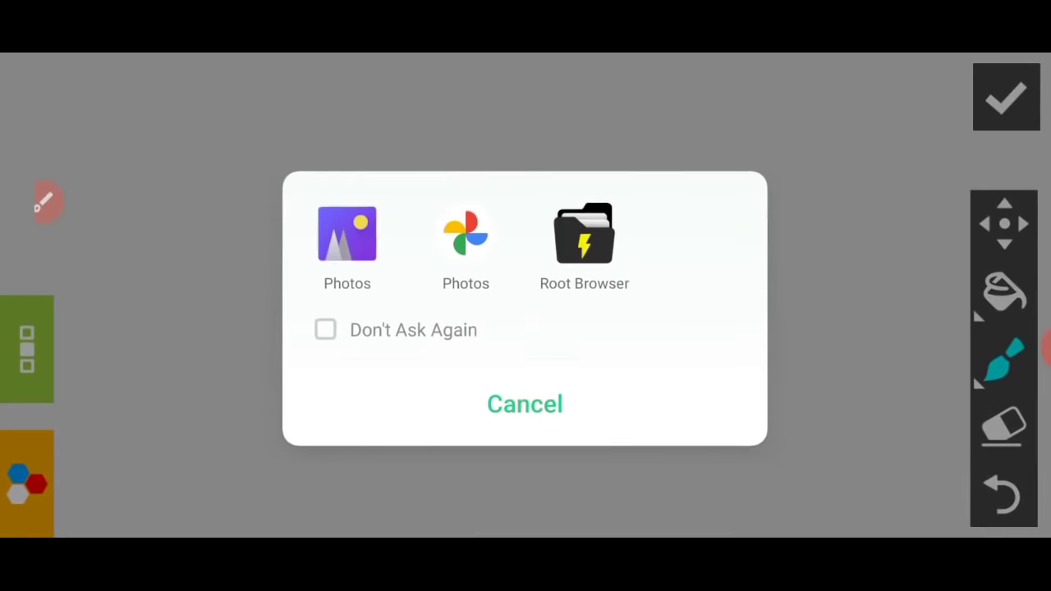
click(348, 216)
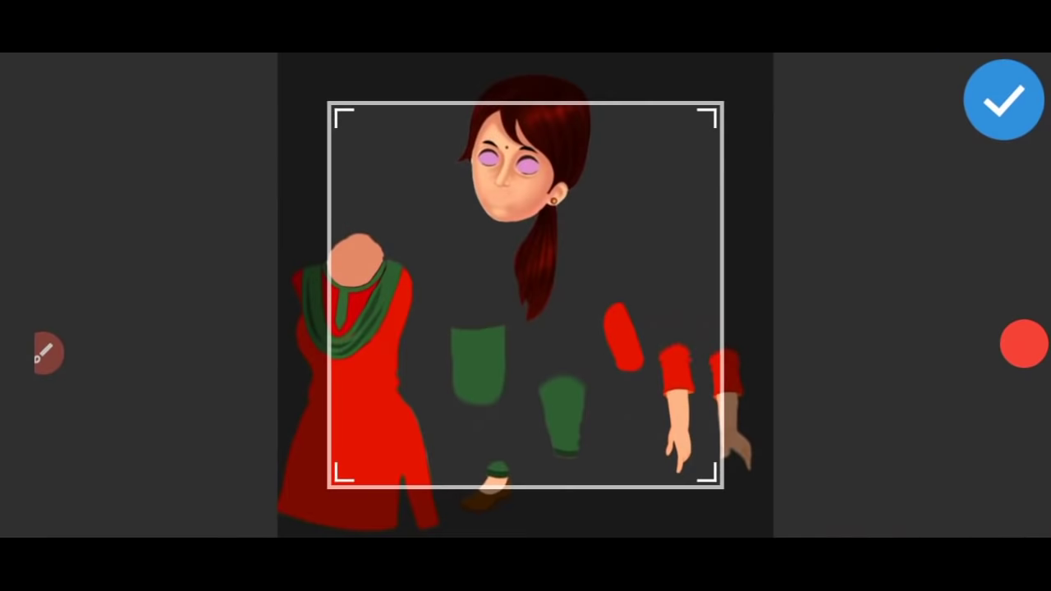
mouse_move(525, 296)
mouse_down()
mouse_move(568, 245)
mouse_move(575, 339)
mouse_up()
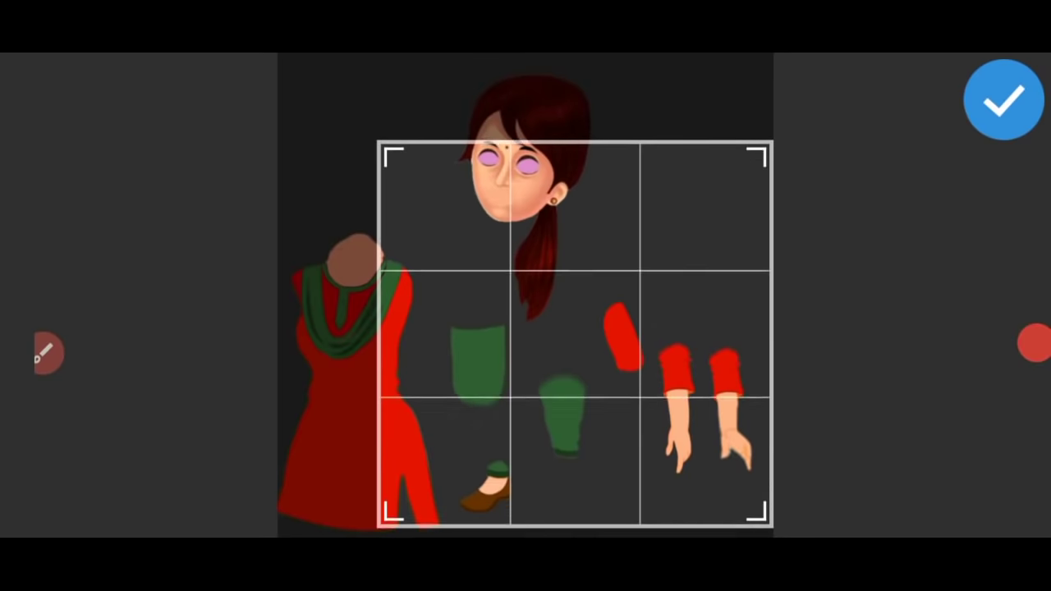
mouse_move(393, 519)
mouse_down()
mouse_move(484, 526)
mouse_move(649, 493)
mouse_up()
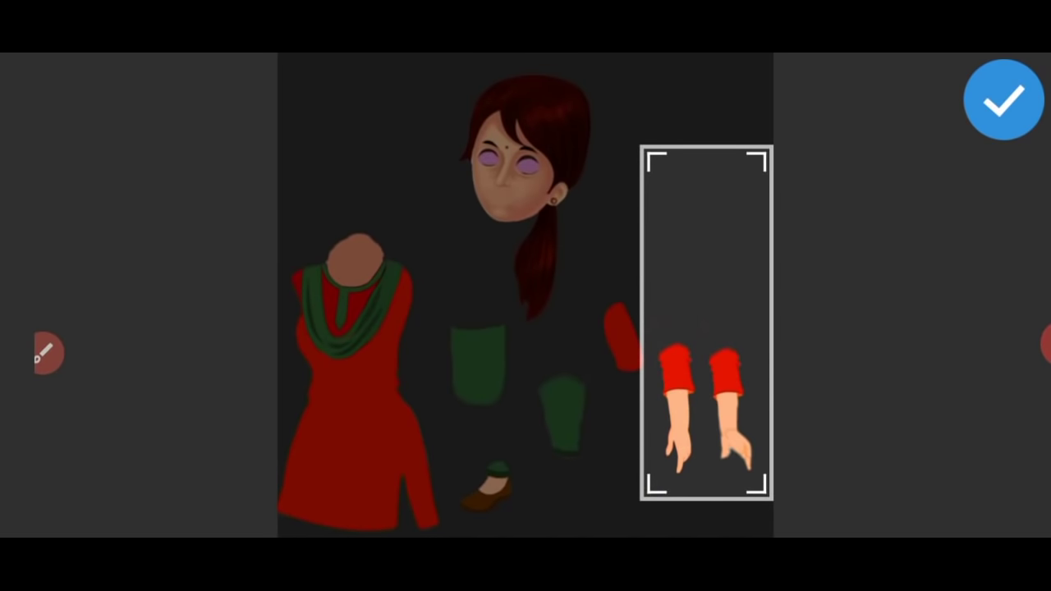
Tighten the crop box on all sides around the red upper sleeve.
mouse_move(771, 325)
mouse_down()
mouse_move(720, 324)
mouse_move(751, 324)
mouse_up()
drag(641, 325, 585, 325)
drag(751, 324, 653, 325)
drag(586, 324, 598, 324)
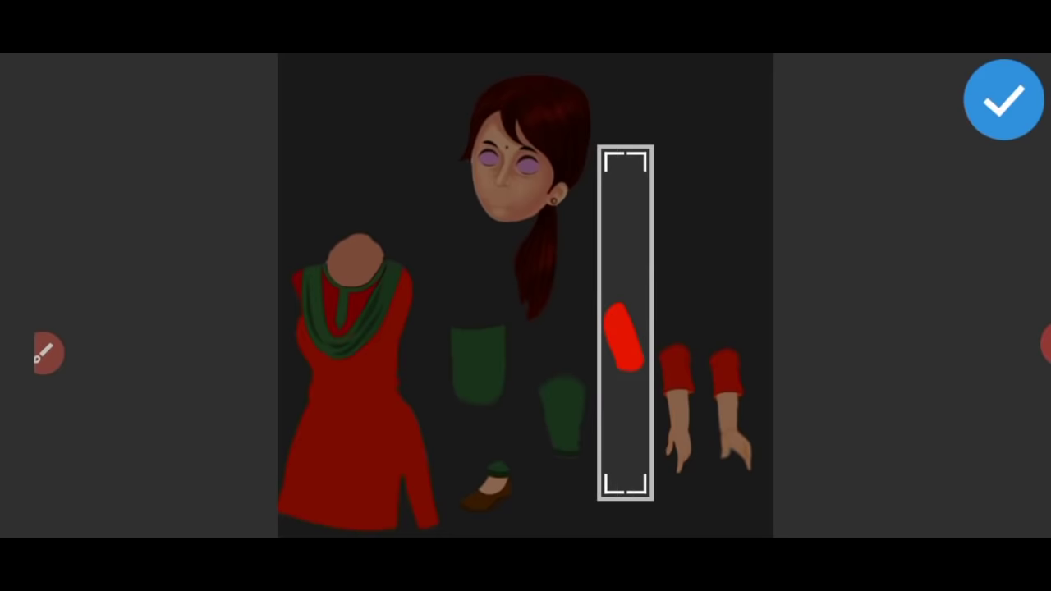
drag(625, 148, 625, 270)
drag(668, 484, 668, 340)
drag(732, 295, 716, 295)
drag(645, 445, 645, 428)
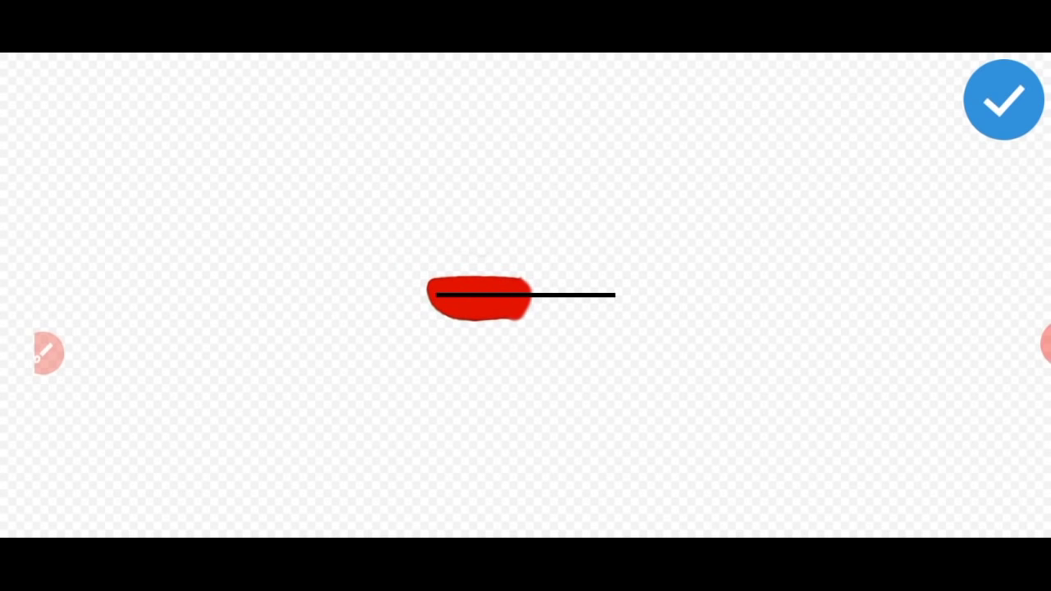
Circle both ends of the sleeve piece with screen annotations, then clear them.
click(48, 353)
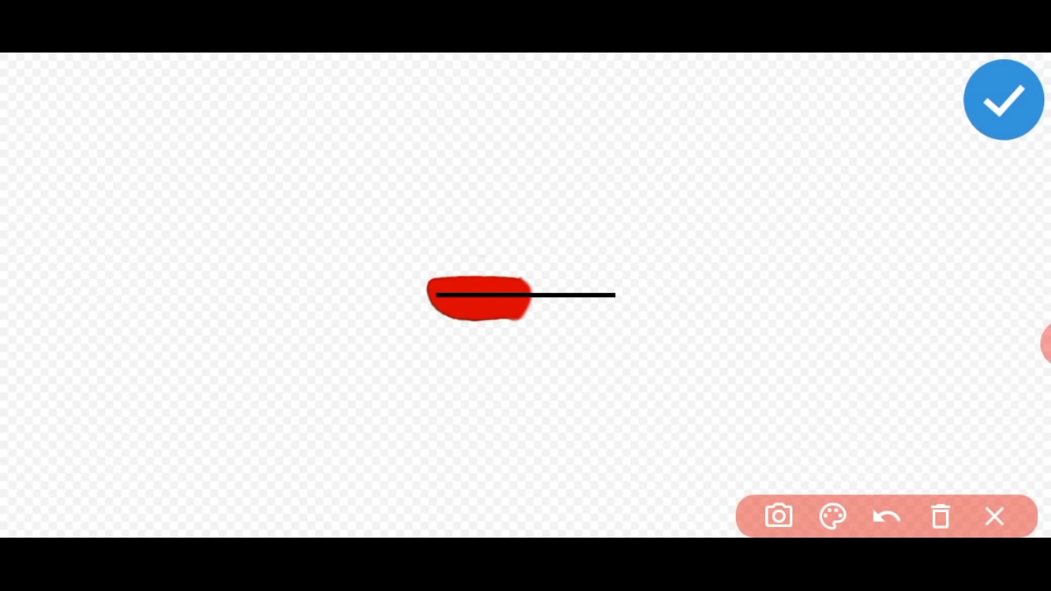
drag(413, 244, 452, 243)
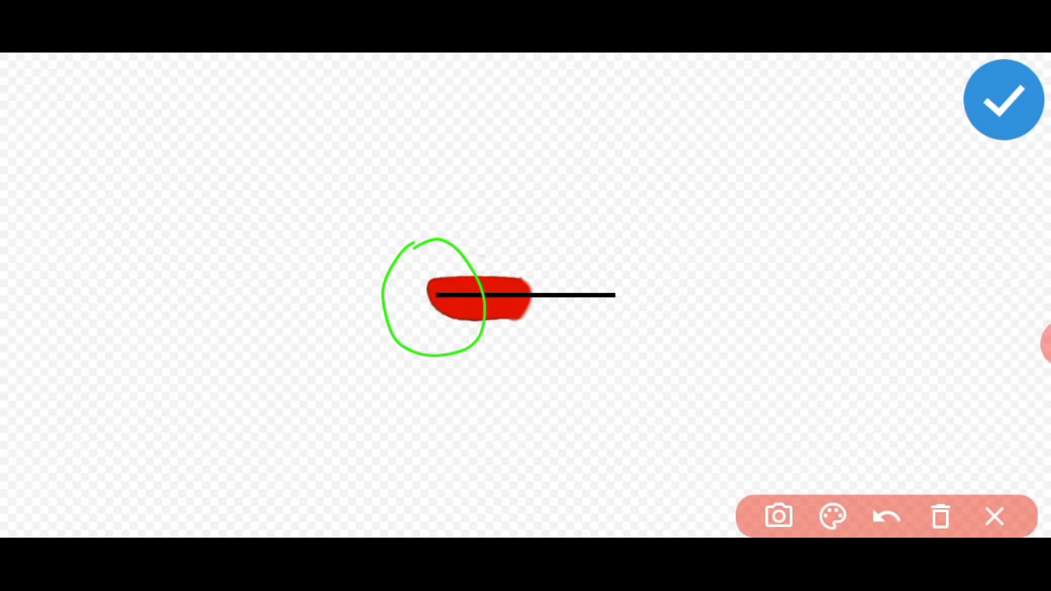
mouse_move(559, 243)
mouse_down()
mouse_move(550, 337)
mouse_move(532, 278)
mouse_up()
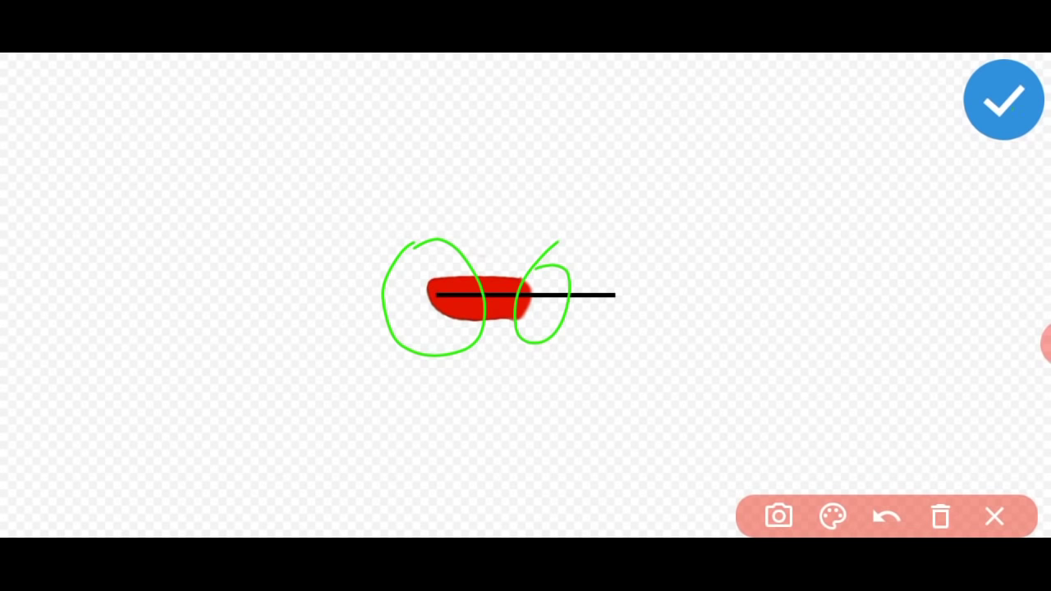
click(995, 515)
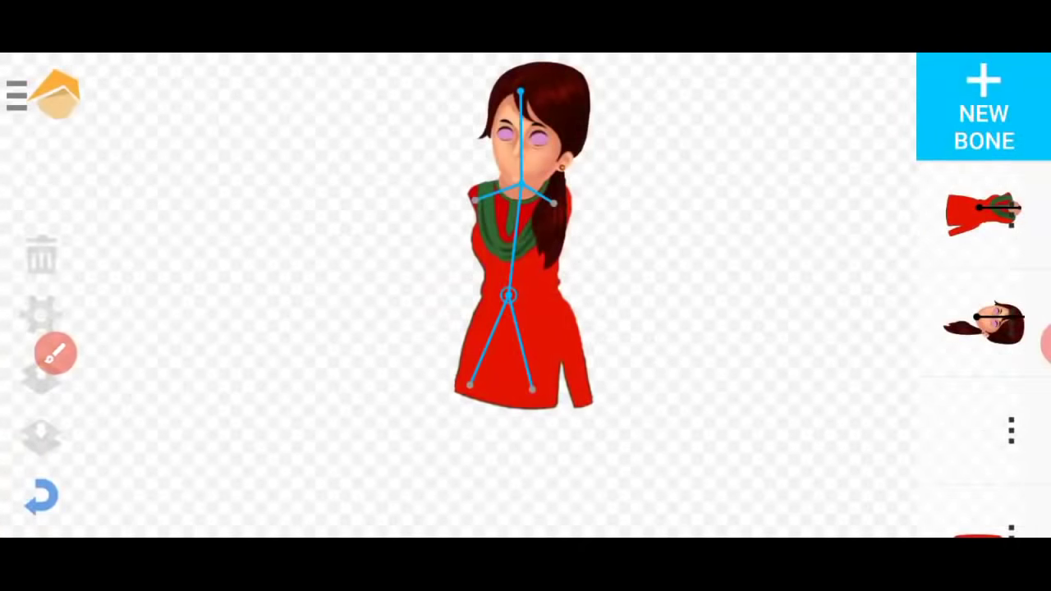
Attach the new sleeve item to the skeleton and swing its bone into place.
click(977, 431)
scroll(983, 329, down, 1)
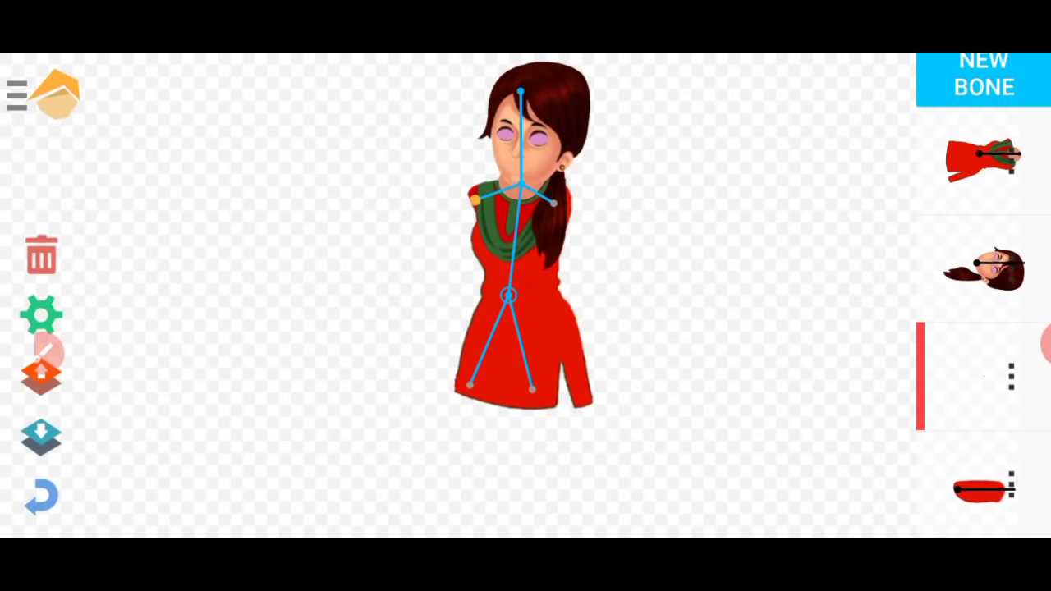
click(977, 376)
click(285, 232)
click(977, 484)
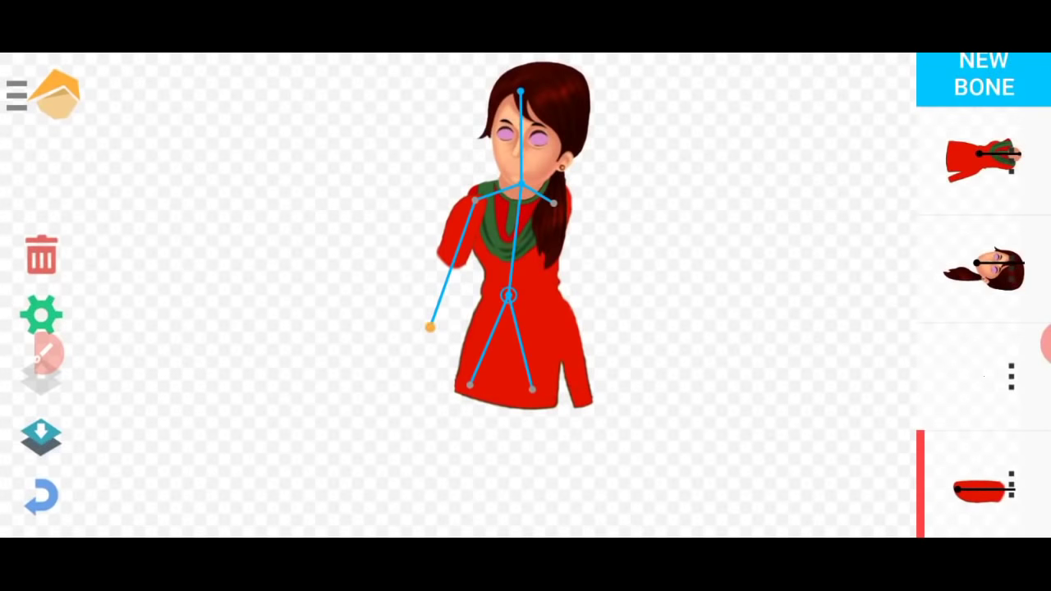
mouse_move(439, 347)
mouse_down()
mouse_move(414, 287)
mouse_move(442, 244)
mouse_up()
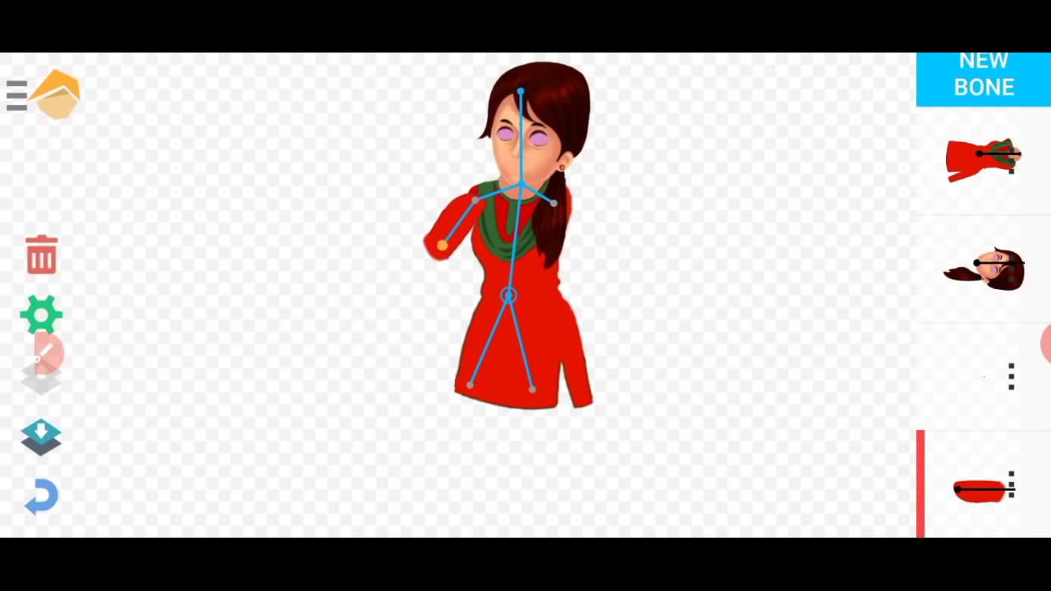
Attach the arm bone at the right shoulder point and extend it outward.
click(977, 376)
click(1012, 376)
click(526, 233)
click(977, 485)
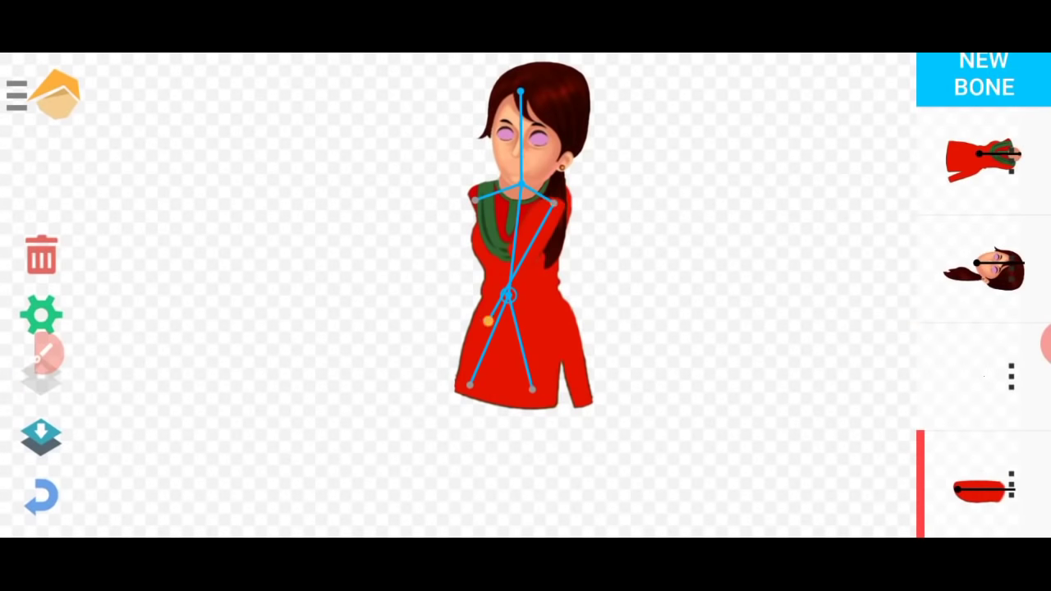
drag(555, 203, 612, 250)
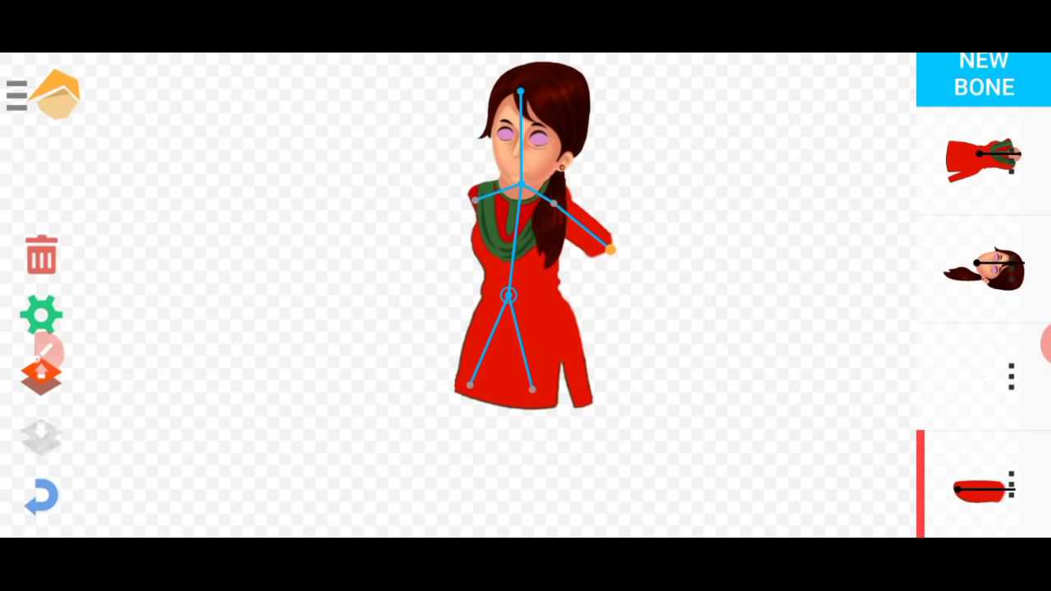
drag(48, 349, 51, 259)
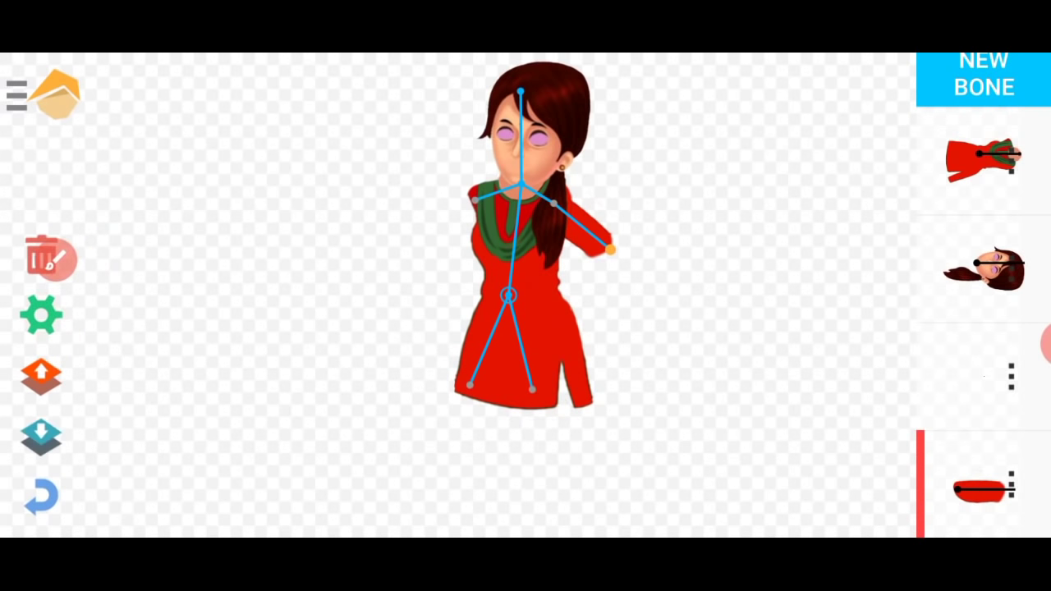
Tilt the head to the left and rotate the sleeve to hang down from the shoulder.
click(984, 269)
mouse_move(520, 91)
mouse_down()
mouse_move(468, 95)
mouse_move(397, 135)
mouse_move(423, 141)
mouse_up()
click(984, 484)
mouse_move(611, 249)
mouse_down()
mouse_move(567, 251)
mouse_move(589, 237)
mouse_move(616, 247)
mouse_up()
scroll(509, 295, up, 5)
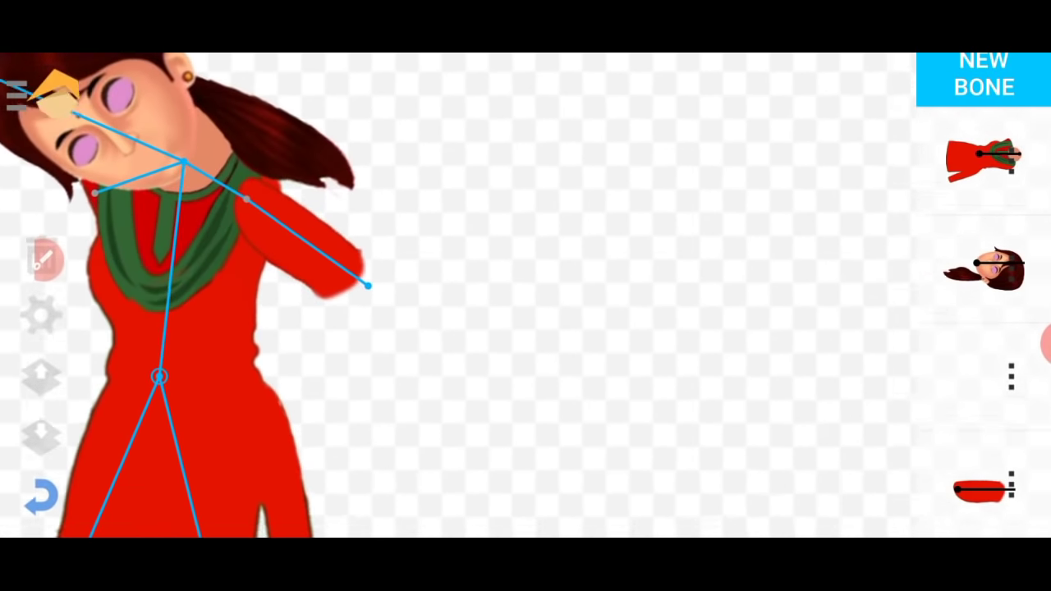
mouse_move(185, 162)
mouse_down()
mouse_move(328, 270)
mouse_move(252, 216)
mouse_move(407, 297)
mouse_up()
click(984, 376)
mouse_move(475, 338)
mouse_down()
mouse_move(500, 347)
mouse_move(487, 343)
mouse_up()
mouse_move(620, 438)
mouse_down()
mouse_move(509, 434)
mouse_move(446, 410)
mouse_move(525, 410)
mouse_move(532, 432)
mouse_up()
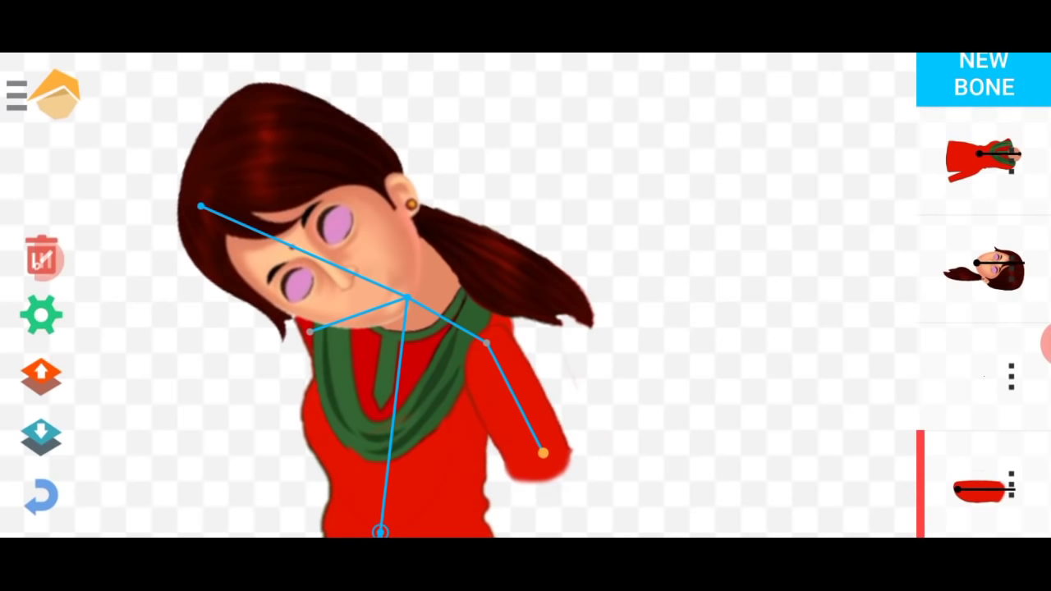
Copy the sleeve piece onto the other shoulder and move it one layer down.
click(984, 376)
drag(656, 370, 679, 269)
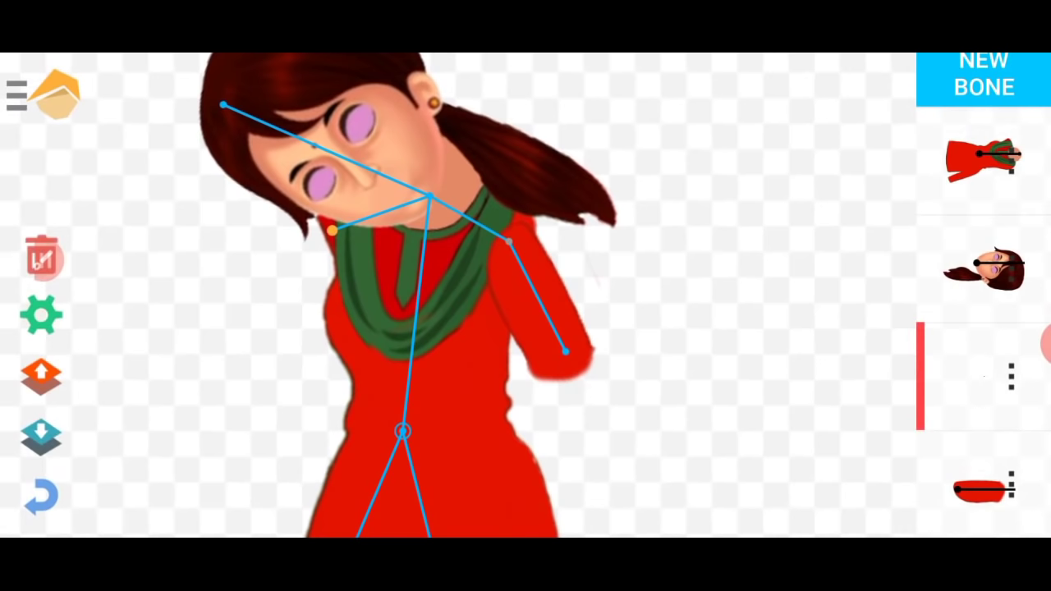
click(1012, 376)
click(287, 232)
drag(656, 246, 662, 333)
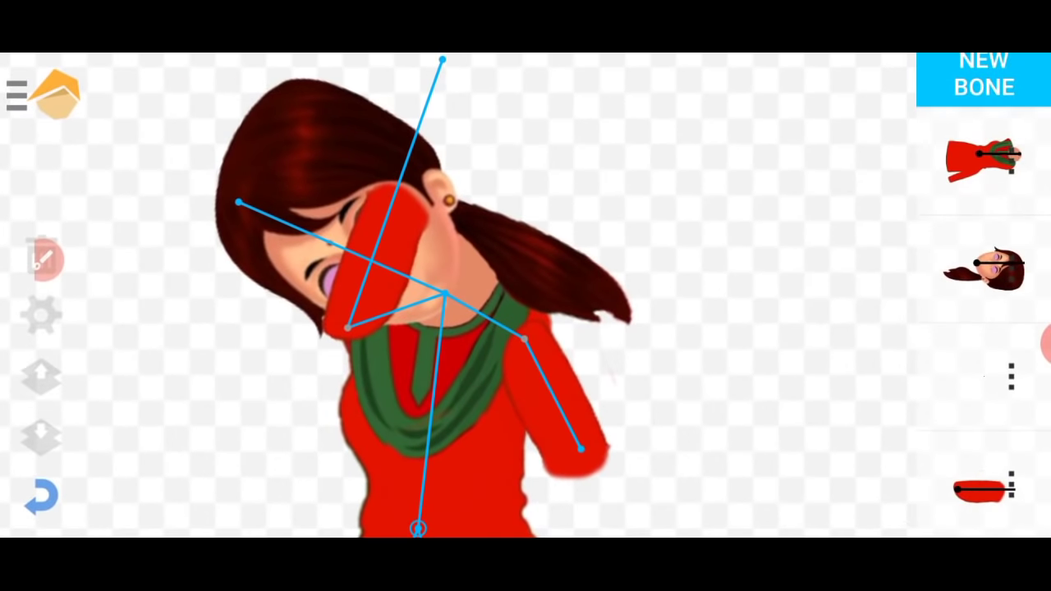
mouse_move(386, 246)
mouse_down()
mouse_move(403, 368)
mouse_move(301, 415)
mouse_up()
drag(698, 329, 698, 248)
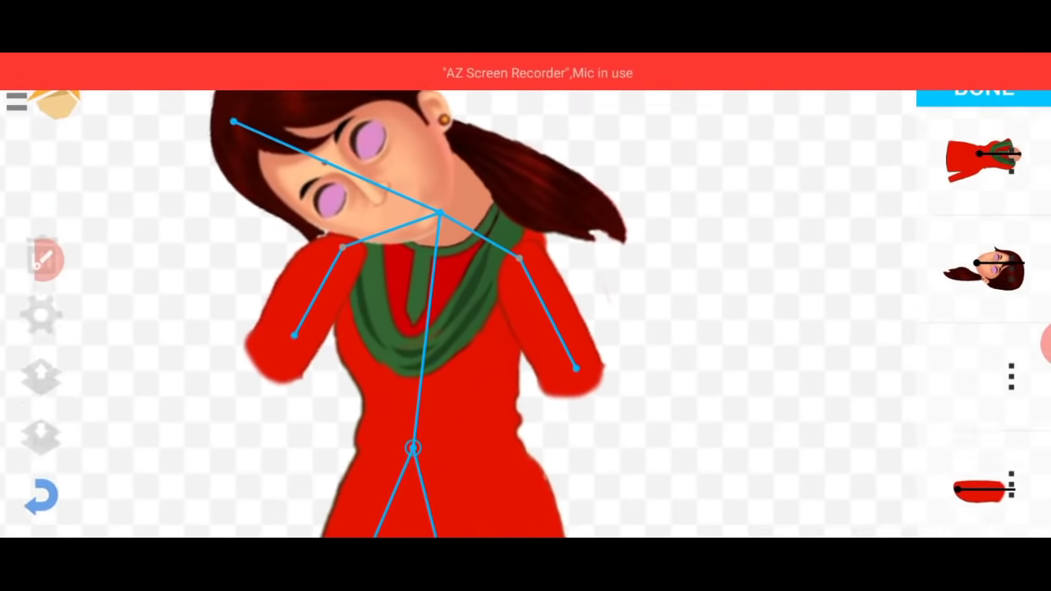
click(296, 333)
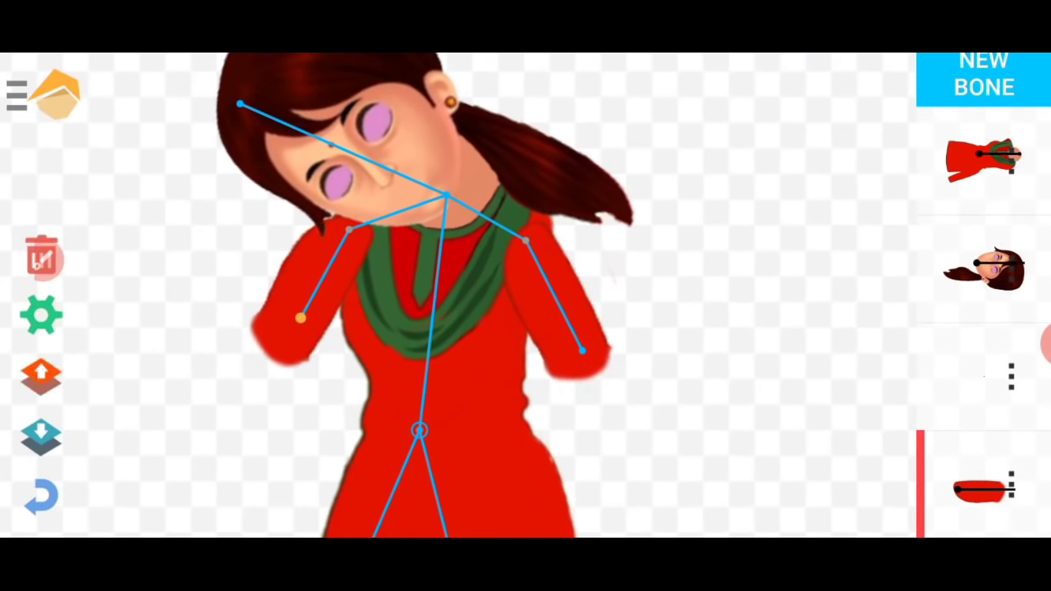
click(41, 437)
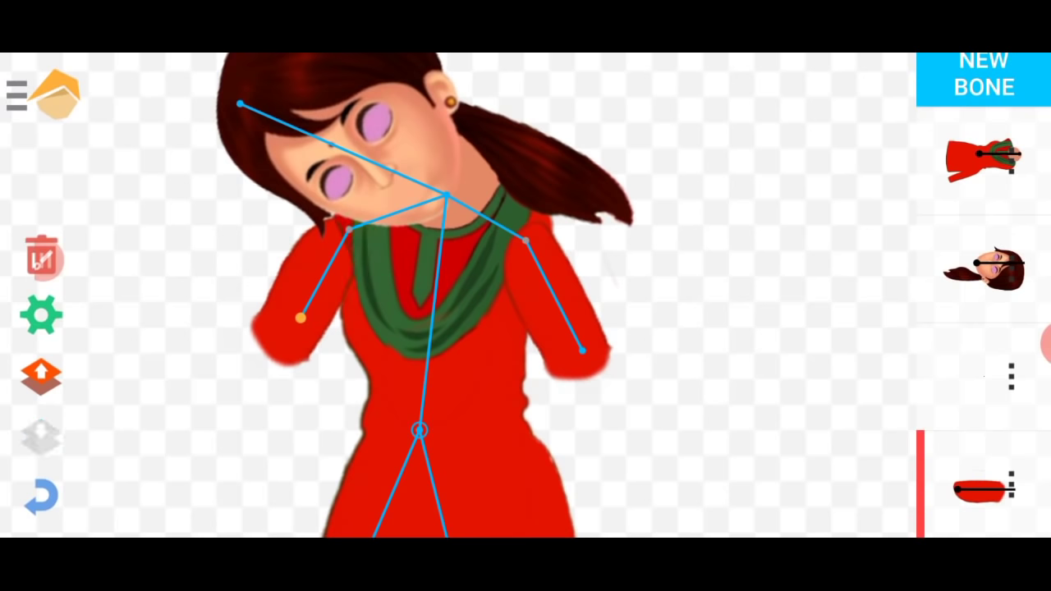
mouse_move(301, 318)
mouse_down()
mouse_move(370, 348)
mouse_move(234, 277)
mouse_move(253, 284)
mouse_move(298, 343)
mouse_up()
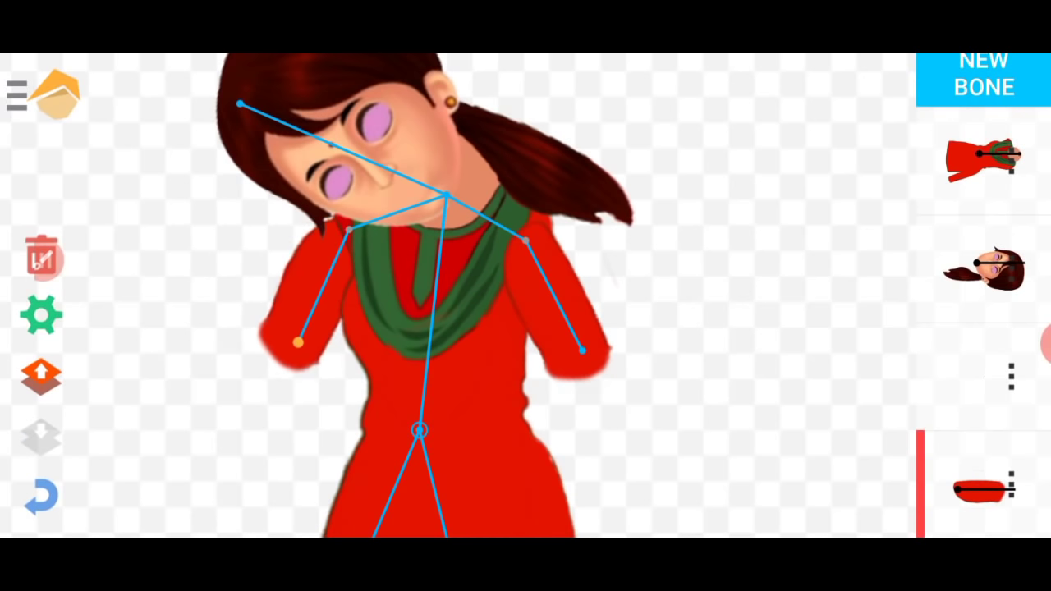
Turn the head back upright.
drag(739, 247, 739, 378)
click(984, 267)
drag(223, 234, 421, 133)
drag(739, 378, 739, 283)
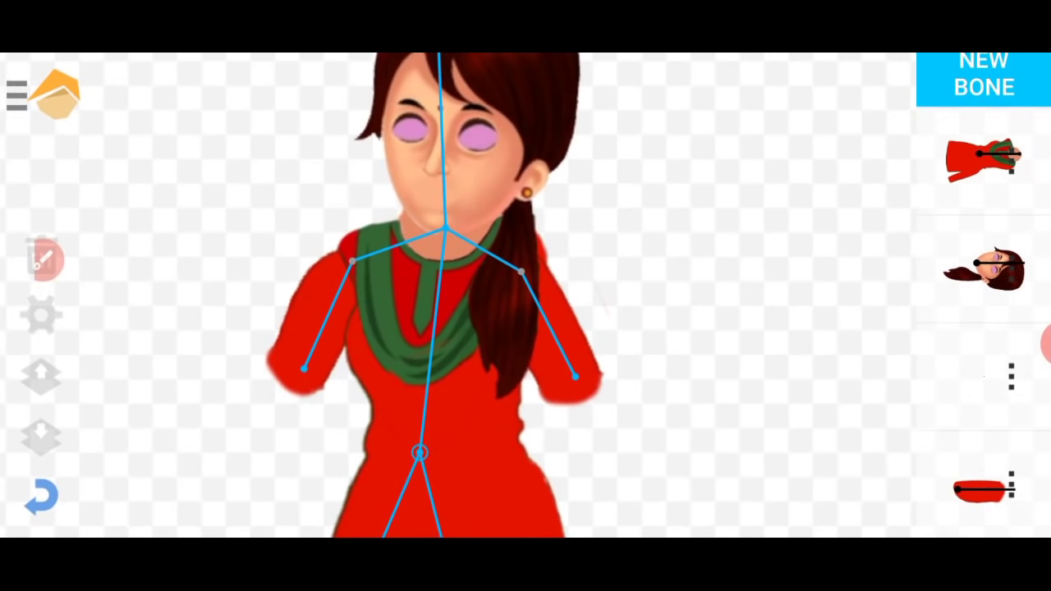
Swing the left arm back against the body and zoom out to show the full figure.
click(321, 328)
mouse_move(304, 369)
mouse_down()
mouse_move(276, 348)
mouse_move(254, 352)
mouse_move(287, 386)
mouse_move(296, 366)
mouse_up()
click(739, 370)
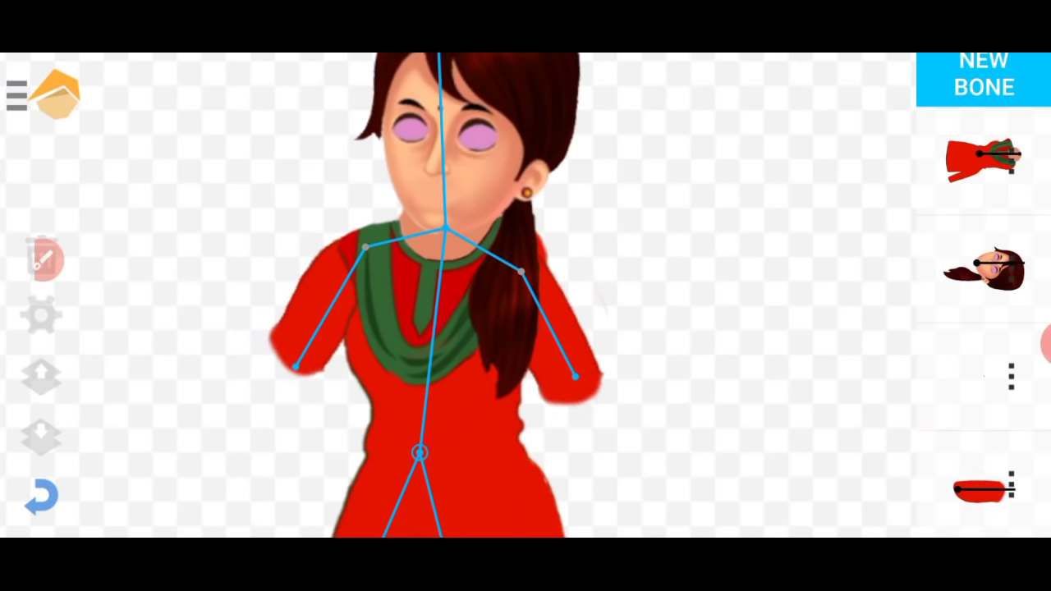
scroll(460, 329, down, 1)
scroll(460, 329, down, 1)
scroll(460, 328, down, 1)
mouse_move(464, 328)
mouse_down()
mouse_move(734, 472)
mouse_move(627, 346)
mouse_move(563, 215)
mouse_up()
scroll(534, 288, down, 1)
mouse_move(519, 401)
mouse_down()
mouse_move(605, 422)
mouse_move(409, 361)
mouse_up()
scroll(427, 295, down, 1)
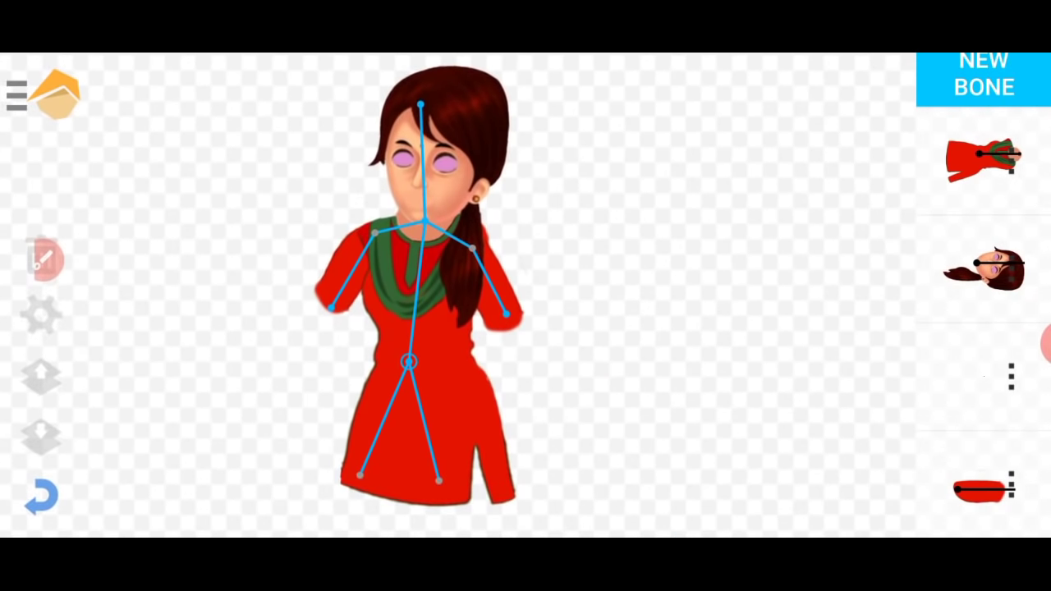
scroll(410, 296, up, 1)
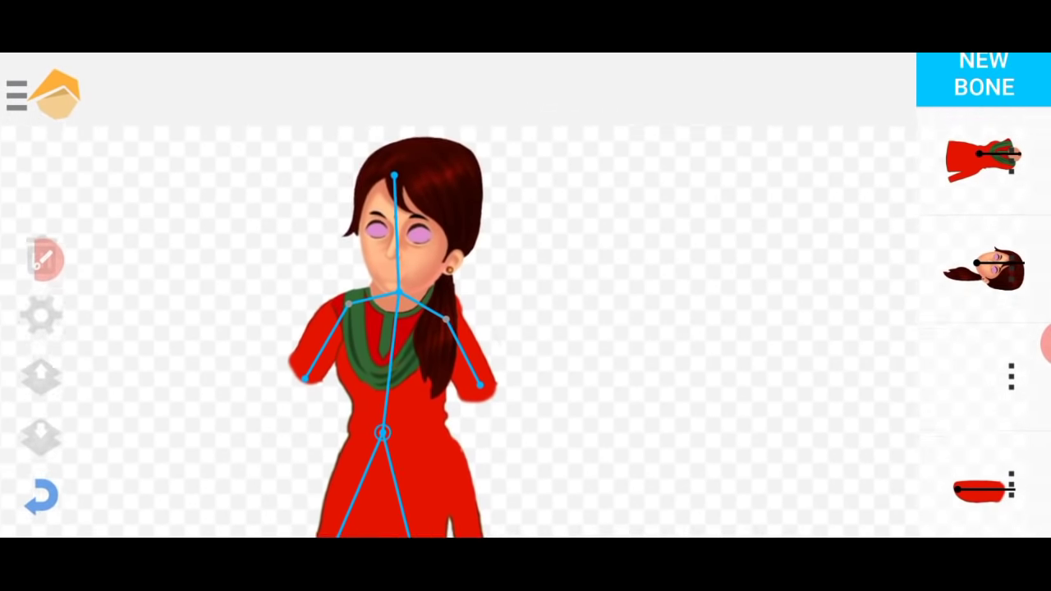
scroll(410, 296, down, 1)
click(984, 80)
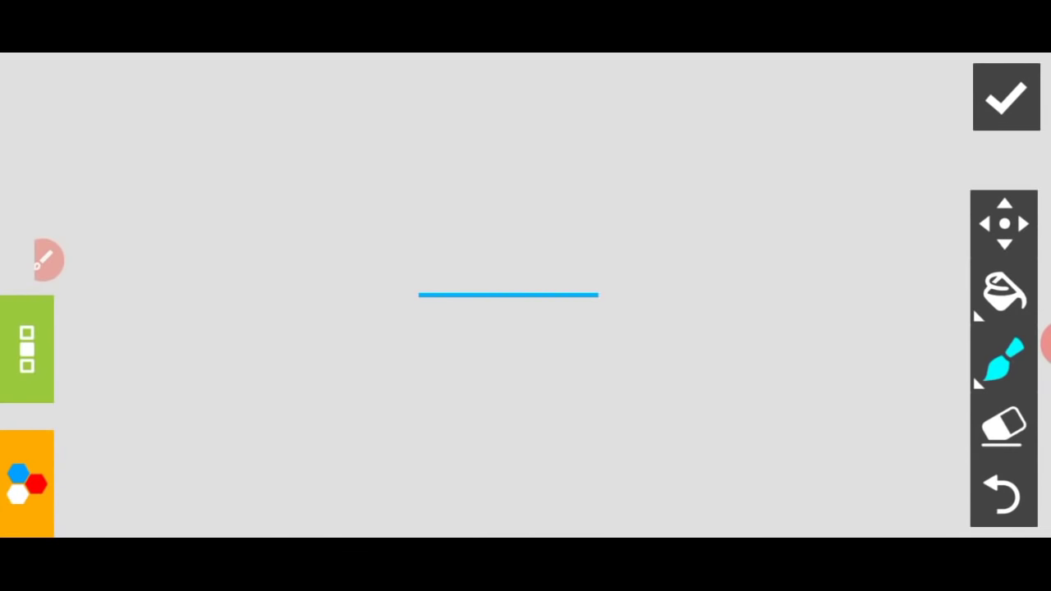
Load the character artwork from the gallery and shrink the crop toward the forearms.
click(1003, 292)
click(1004, 292)
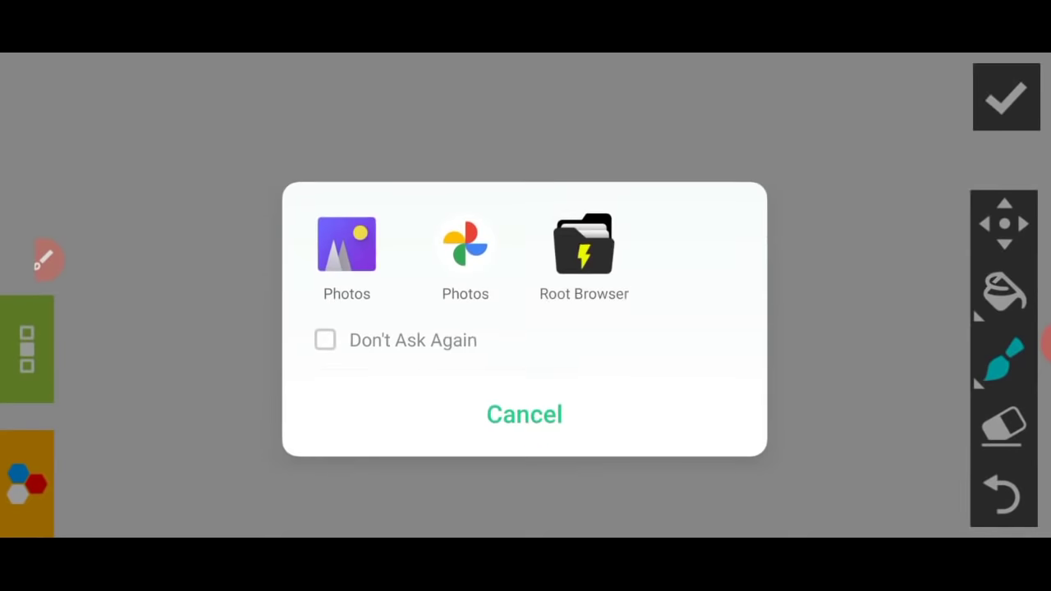
click(348, 216)
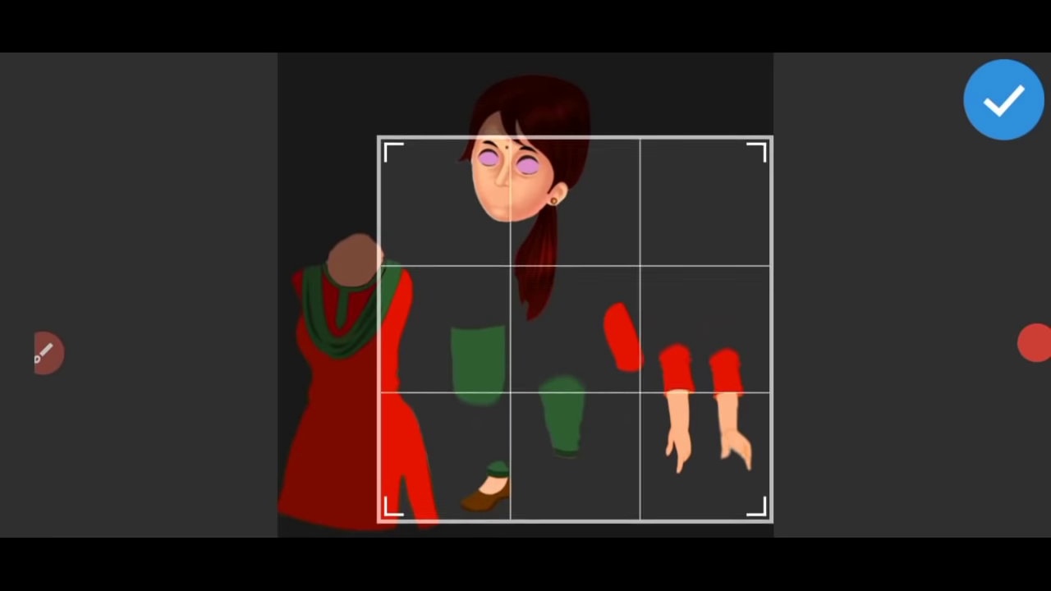
drag(382, 517, 697, 491)
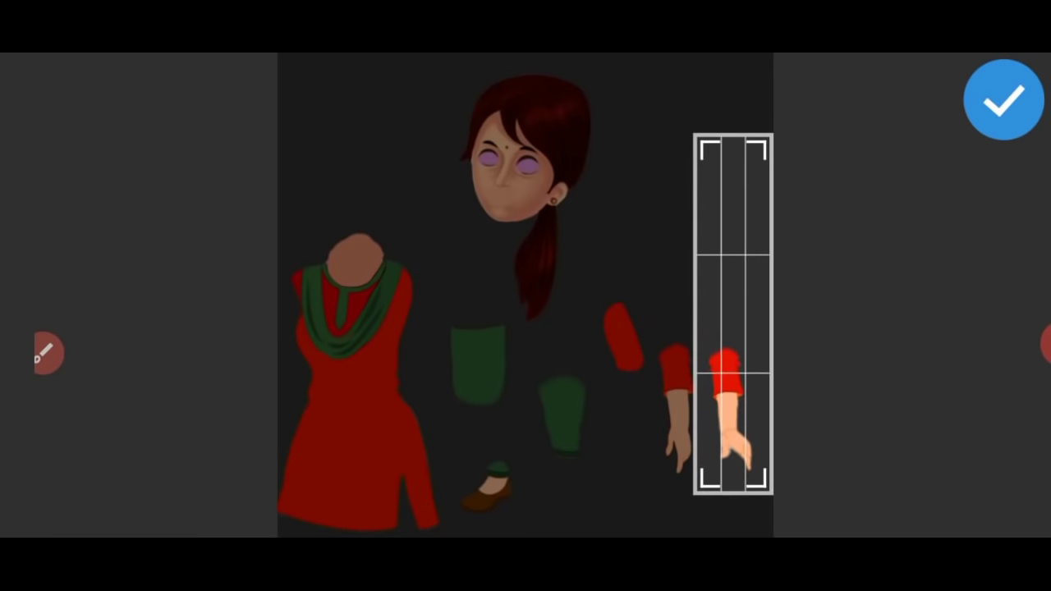
drag(733, 135, 734, 351)
Fit the crop around the red-cuffed forearm and hand, and accept it.
drag(941, 295, 835, 289)
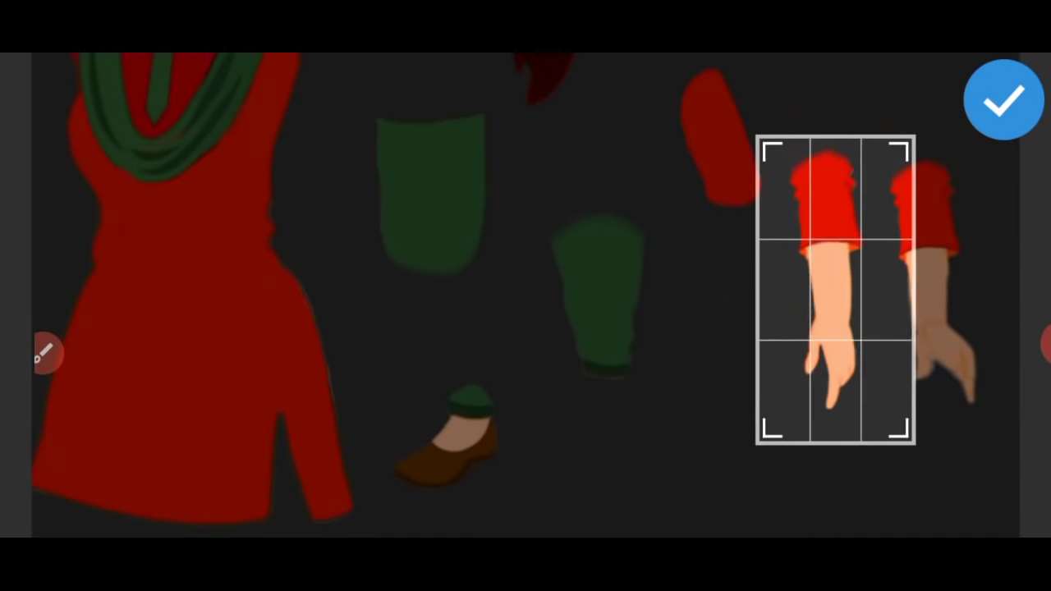
drag(757, 288, 793, 287)
drag(781, 347, 721, 349)
click(762, 348)
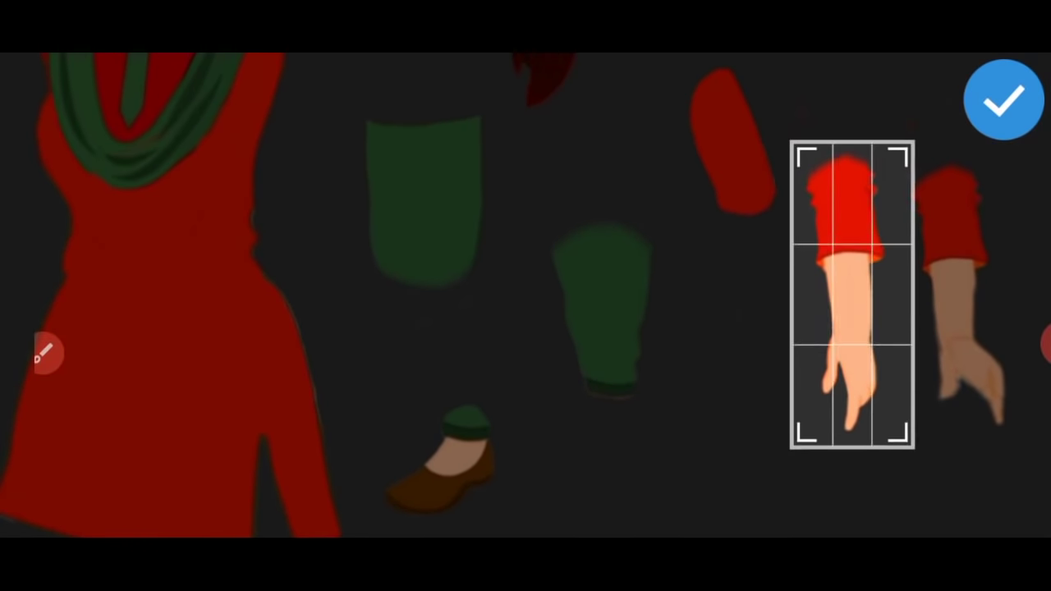
drag(916, 295, 894, 295)
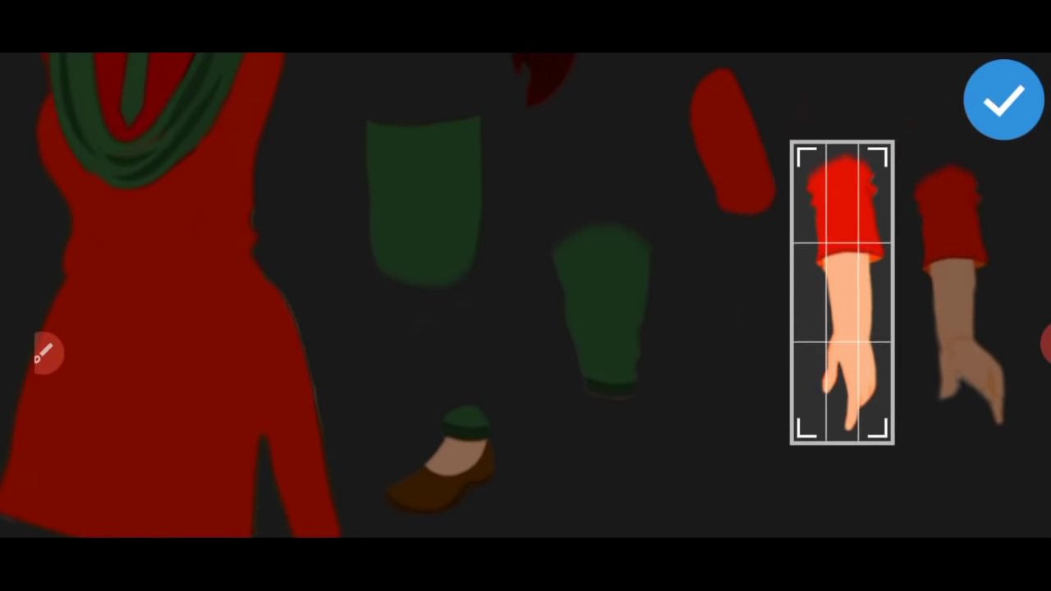
click(1004, 99)
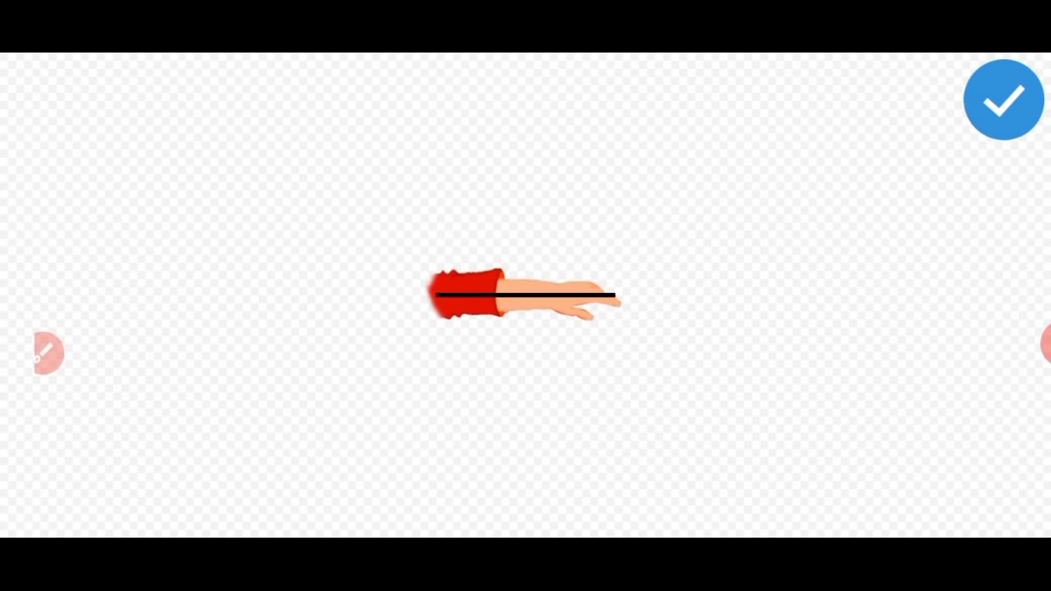
Align the cropped red-sleeved forearm image along the bone line and place it.
click(49, 353)
drag(420, 251, 440, 257)
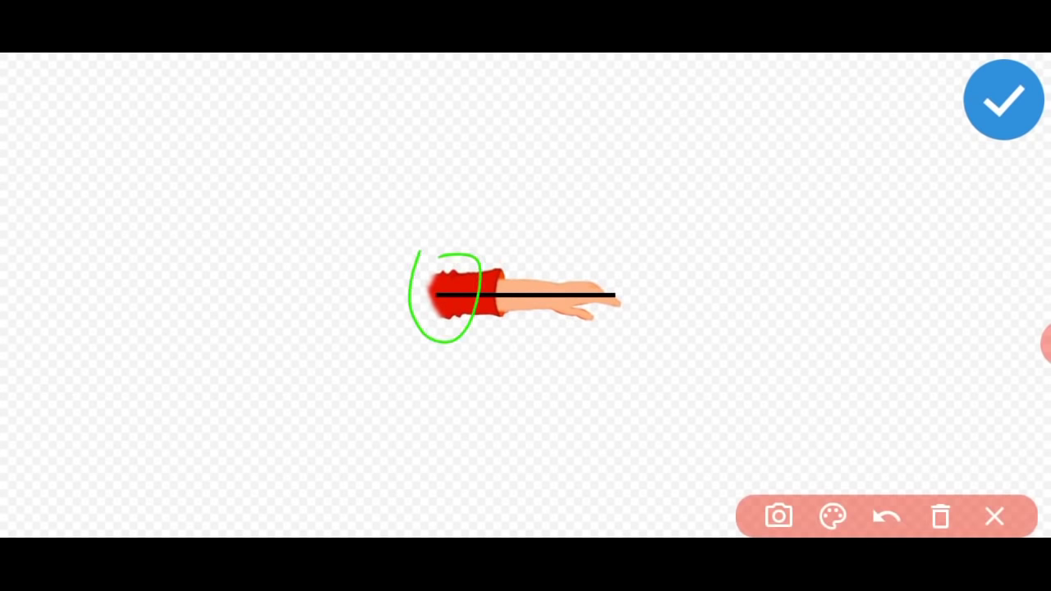
mouse_move(580, 256)
mouse_down()
mouse_move(638, 271)
mouse_move(605, 245)
mouse_up()
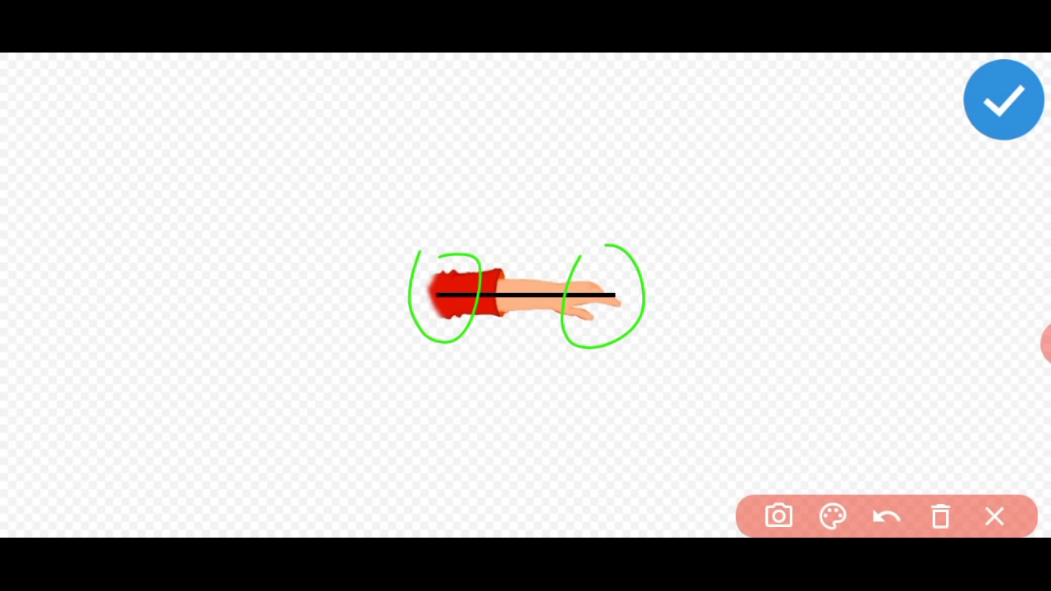
click(994, 517)
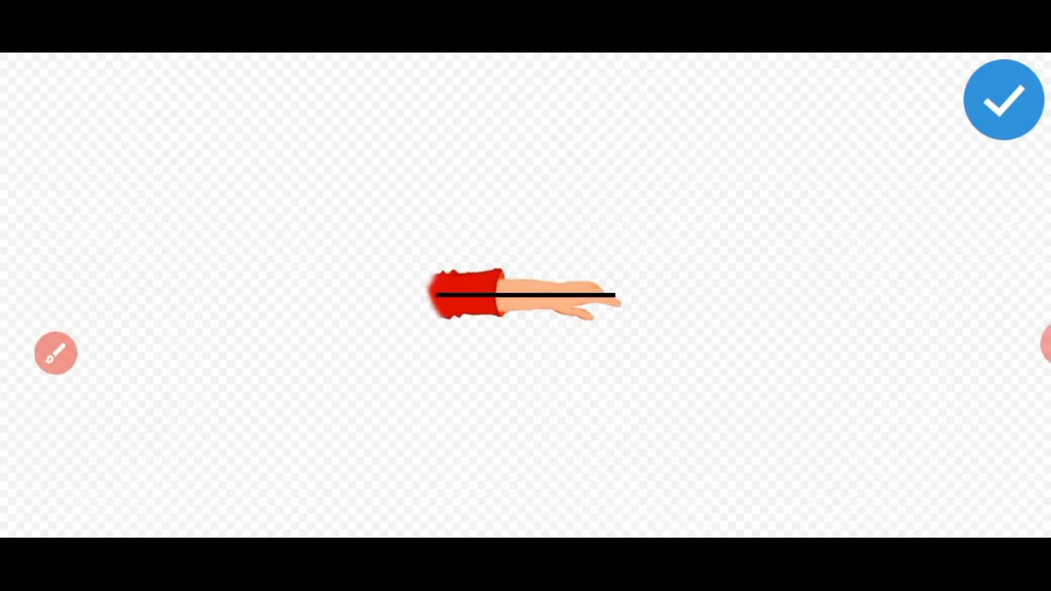
click(55, 353)
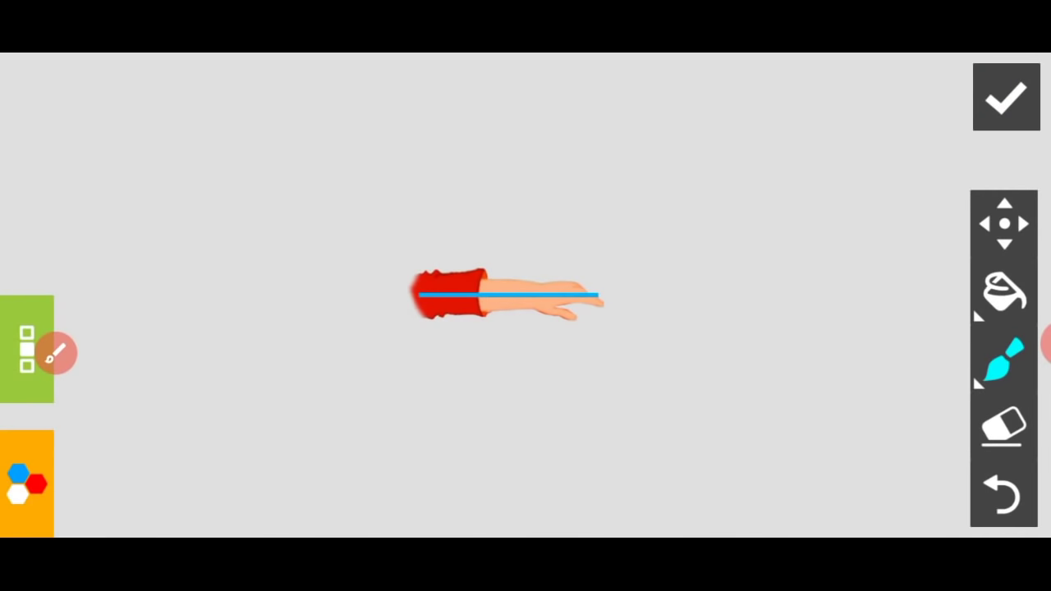
Attach the sleeved forearm to the girl's right-hand joint and let it hang beside her body.
click(1006, 97)
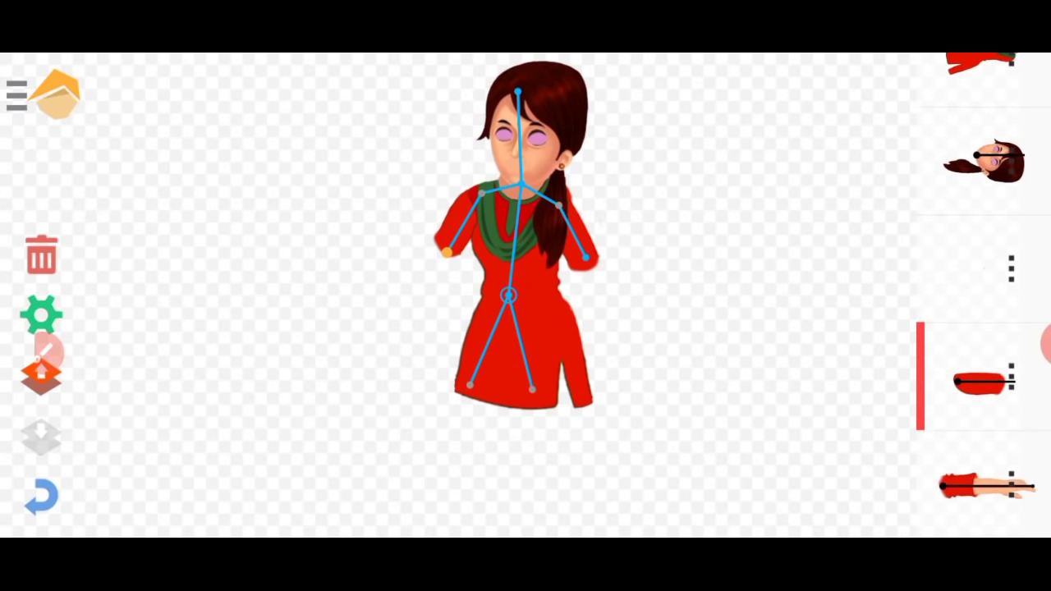
click(584, 258)
click(1011, 484)
click(284, 230)
mouse_move(647, 138)
mouse_down()
mouse_move(646, 370)
mouse_move(606, 348)
mouse_up()
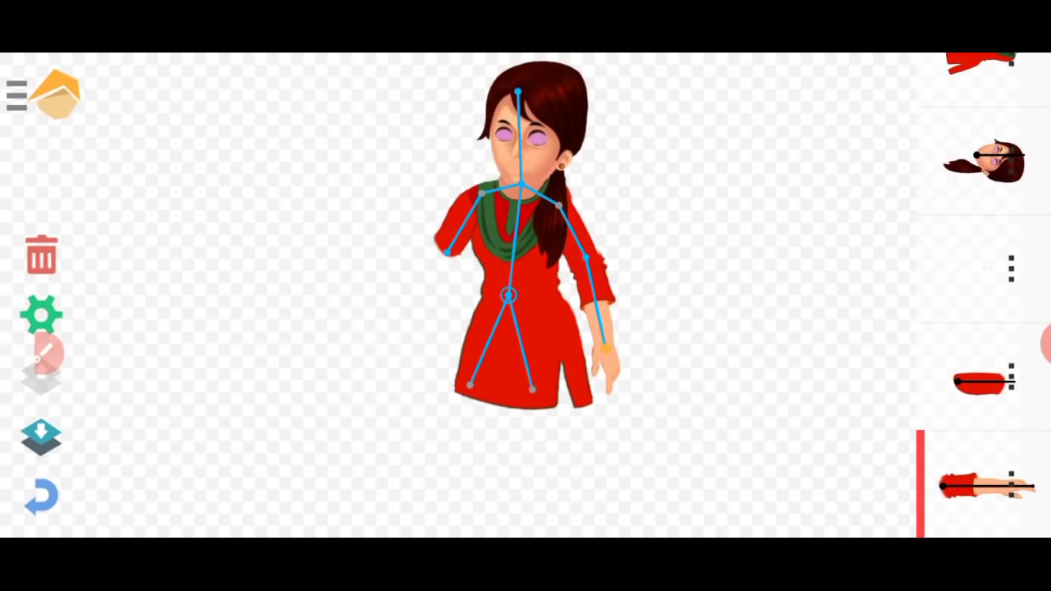
mouse_move(698, 345)
mouse_down()
mouse_move(687, 274)
mouse_move(682, 374)
mouse_move(698, 279)
mouse_move(698, 299)
mouse_up()
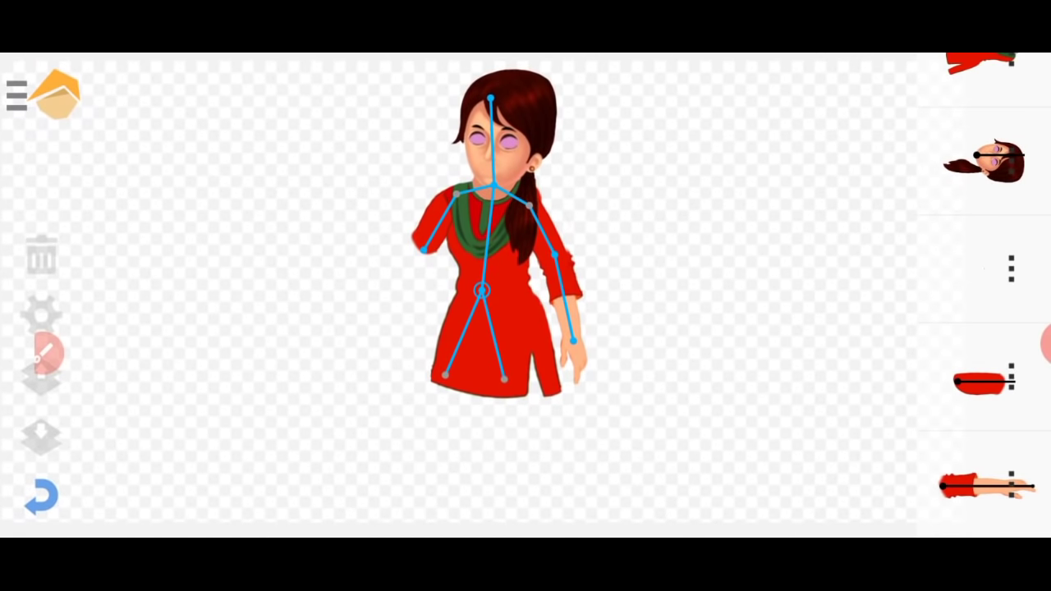
scroll(983, 296, up, 2)
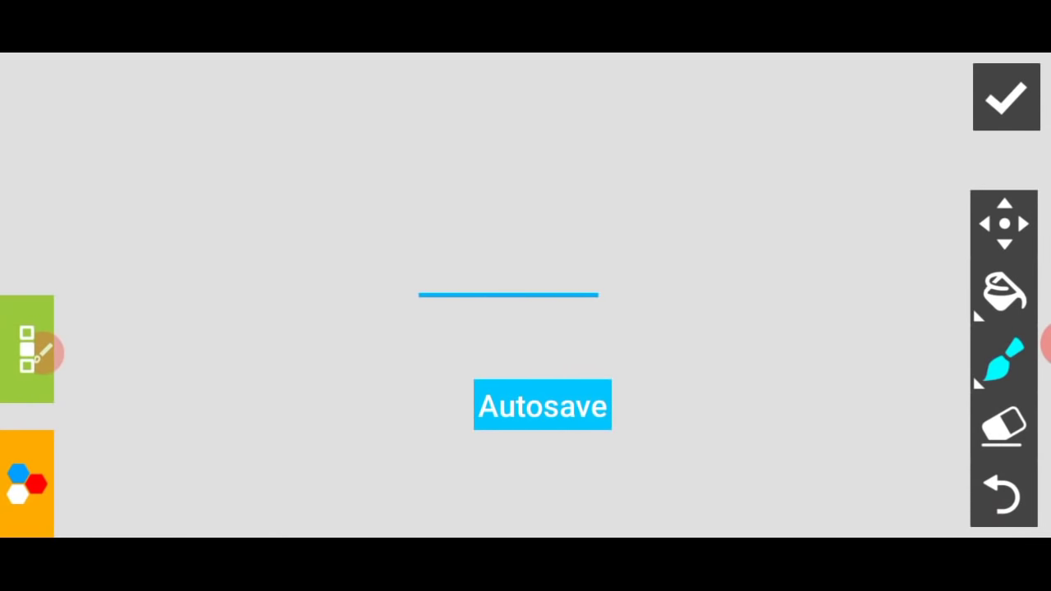
Crop the second red sleeve with its hand from the character sheet onto the new bone.
click(973, 307)
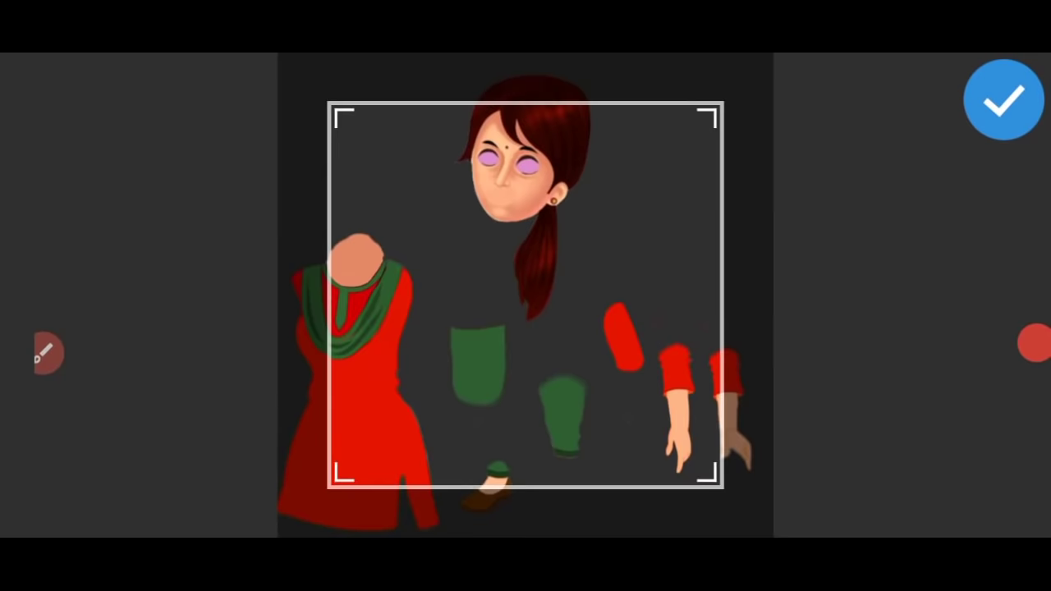
drag(526, 295, 574, 332)
drag(386, 147, 645, 149)
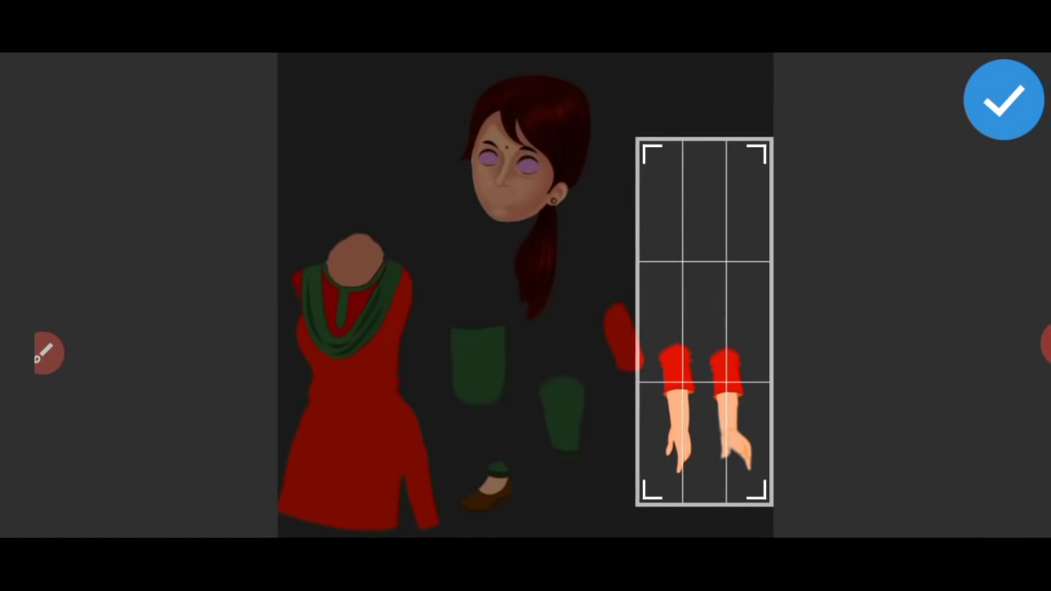
drag(638, 320, 702, 320)
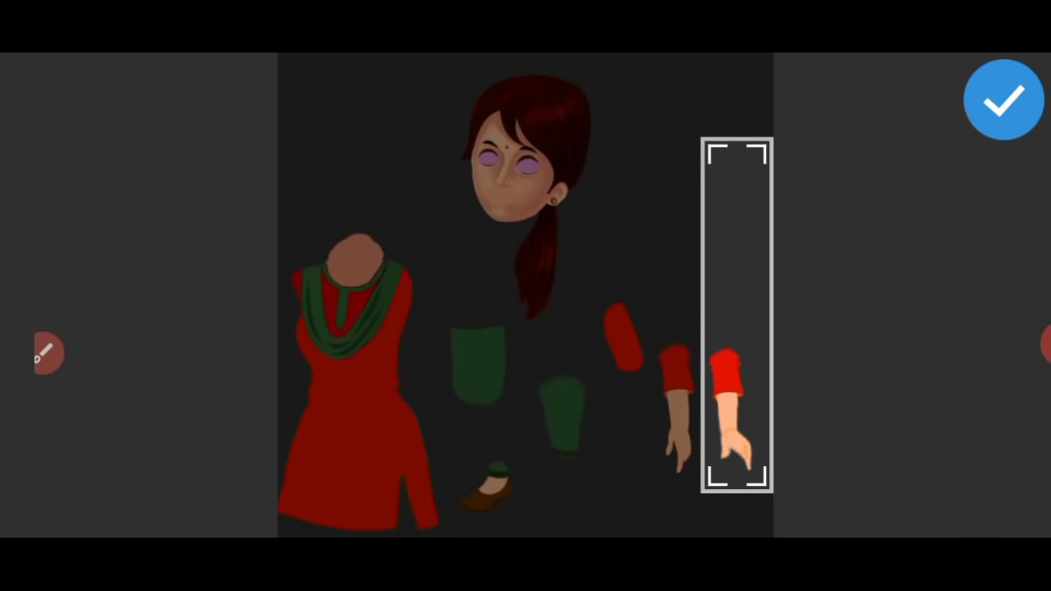
drag(736, 141, 737, 339)
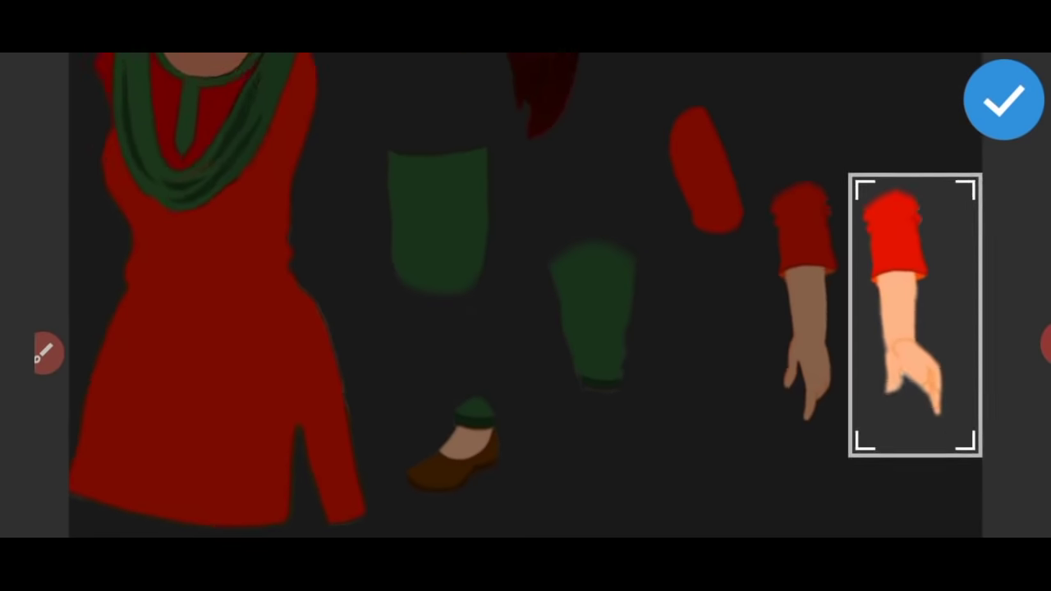
drag(951, 446, 950, 416)
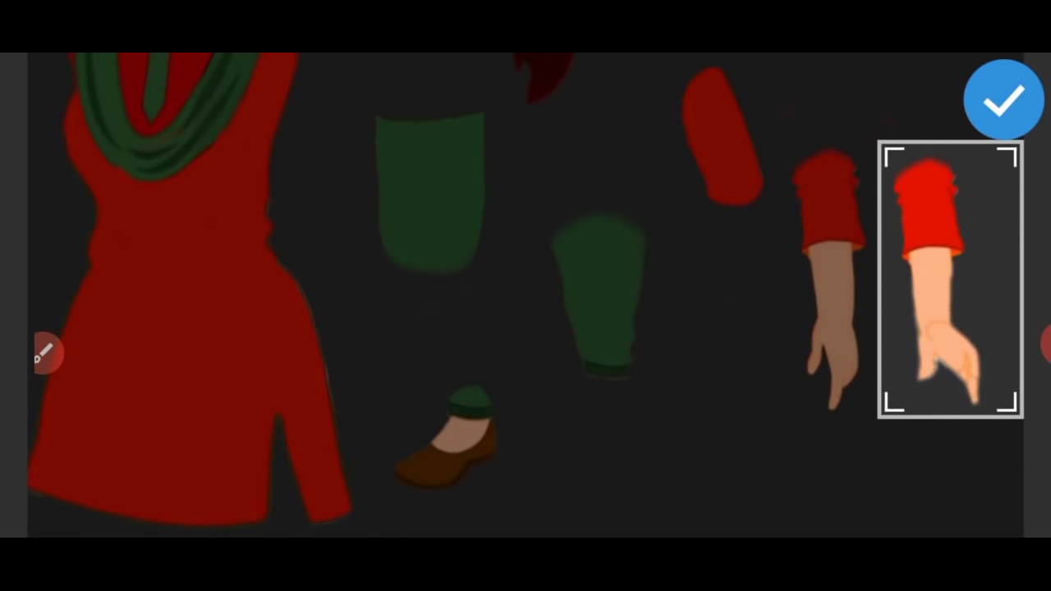
click(1003, 100)
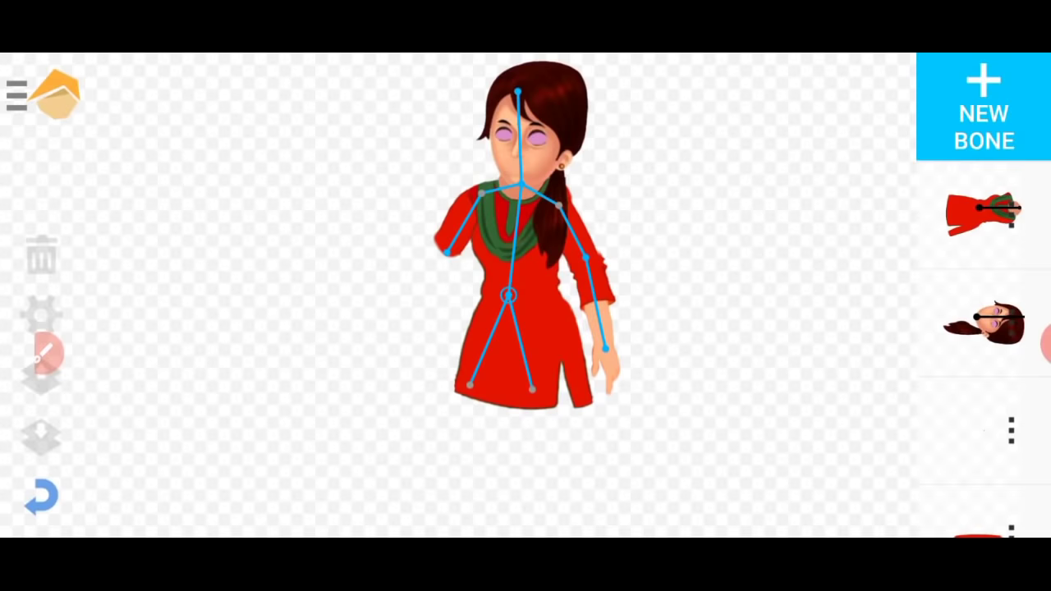
click(446, 251)
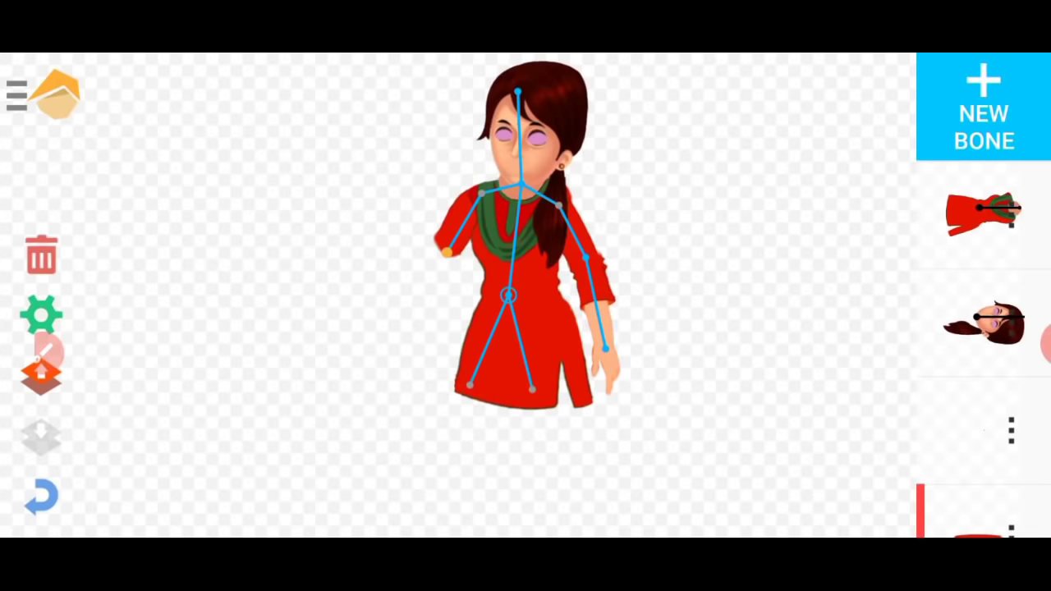
Attach the second forearm to the left arm joint and pose it hanging at her side.
click(1011, 271)
click(284, 233)
drag(585, 257, 378, 342)
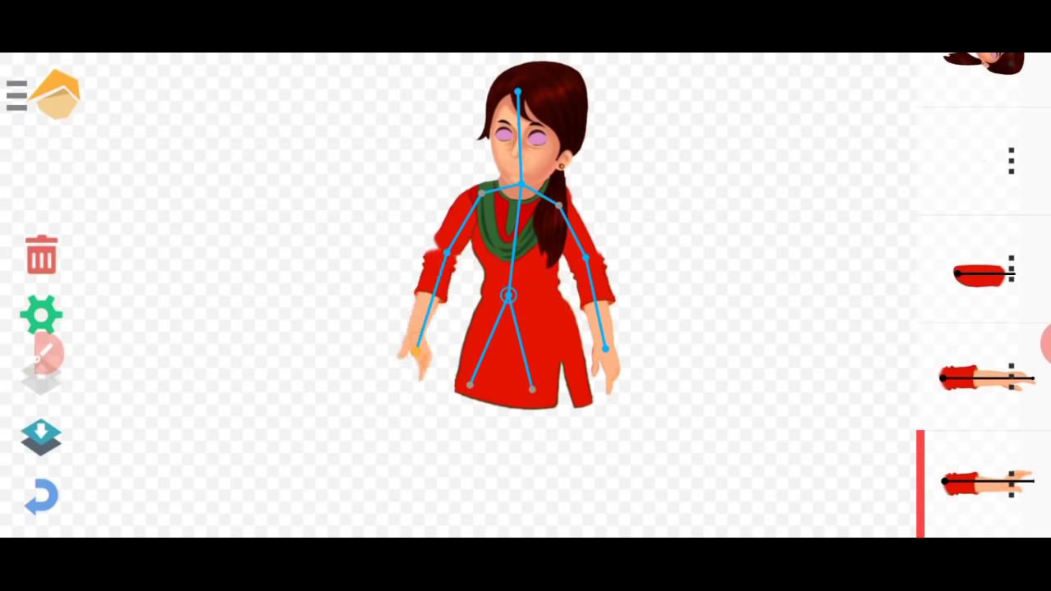
drag(445, 250, 456, 240)
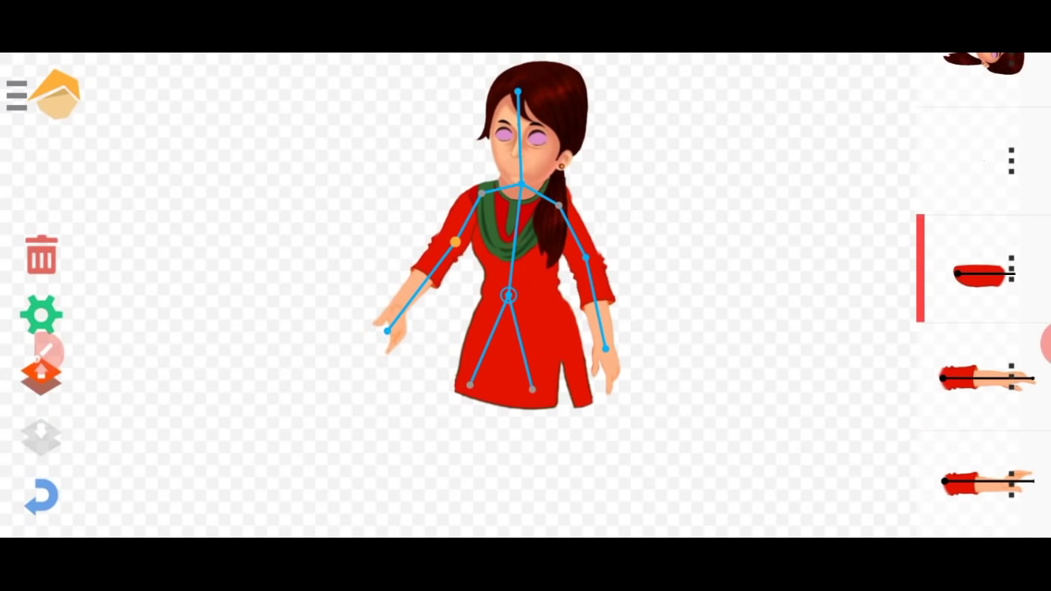
drag(378, 342, 439, 351)
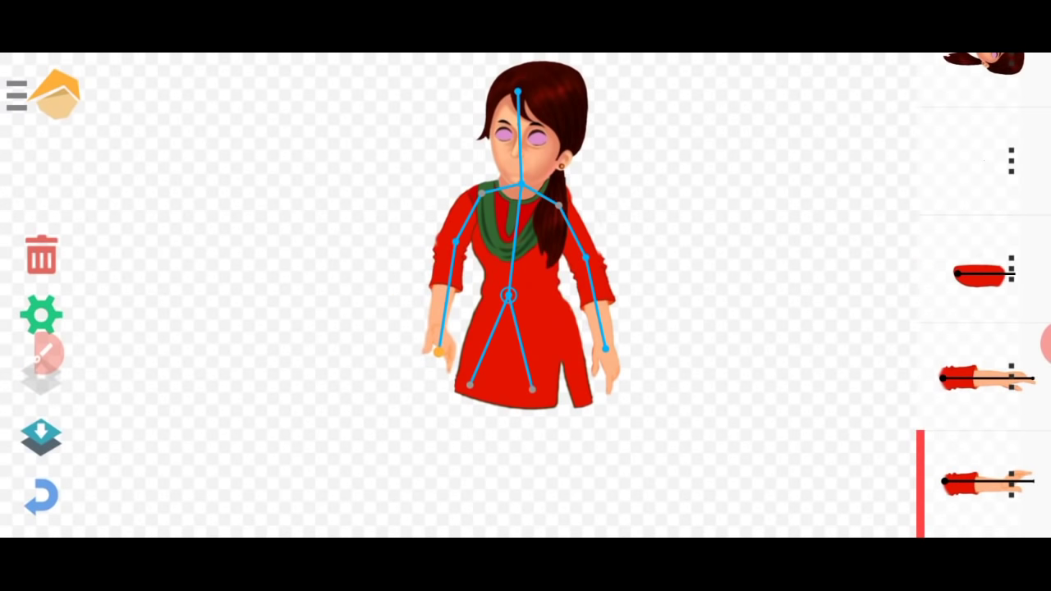
mouse_move(439, 352)
mouse_down()
mouse_move(422, 342)
mouse_move(416, 353)
mouse_up()
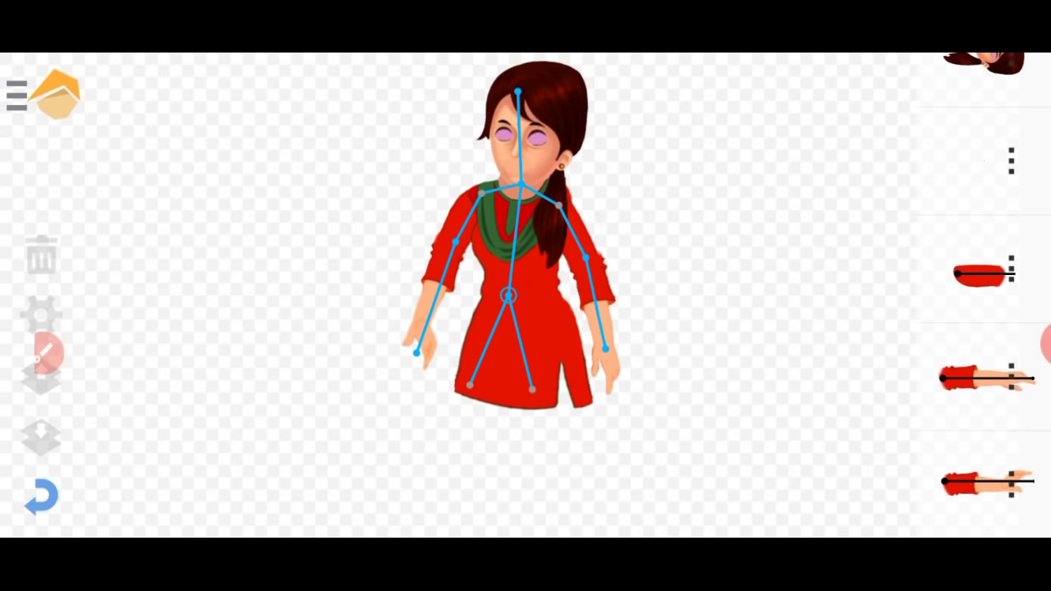
click(416, 353)
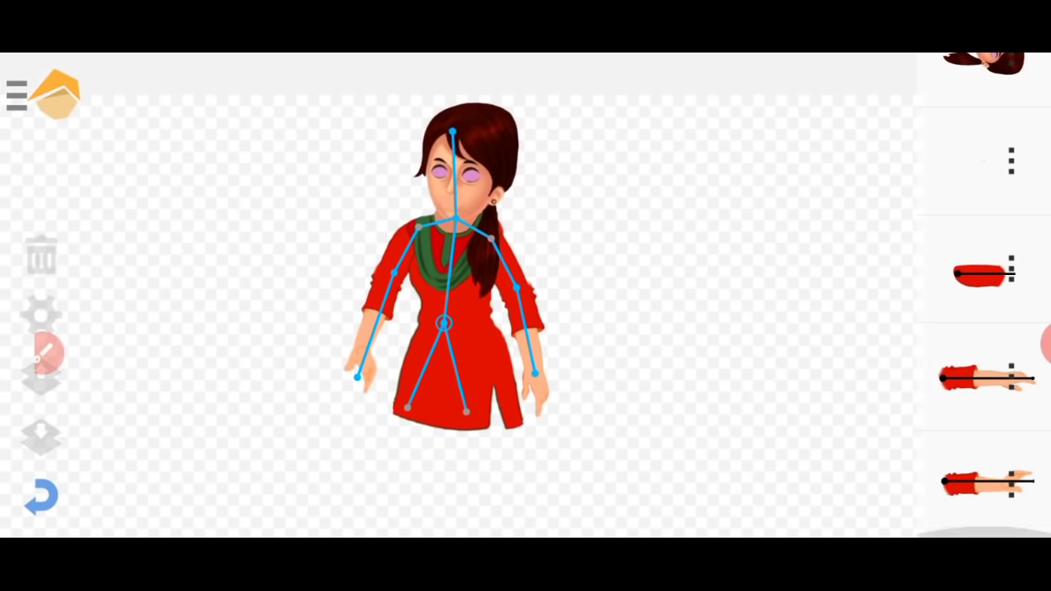
scroll(984, 296, up, 5)
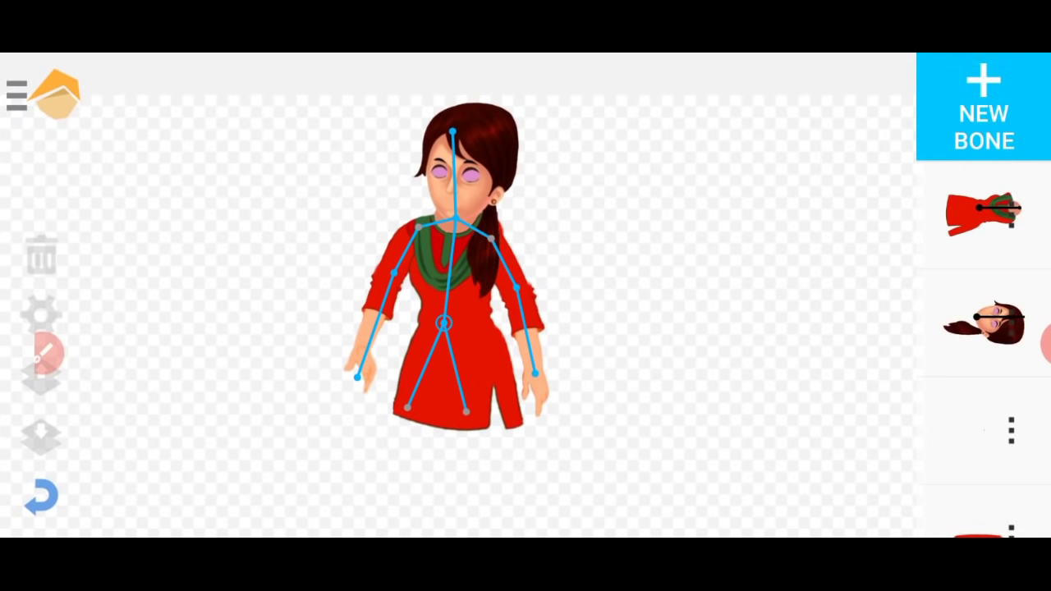
click(984, 107)
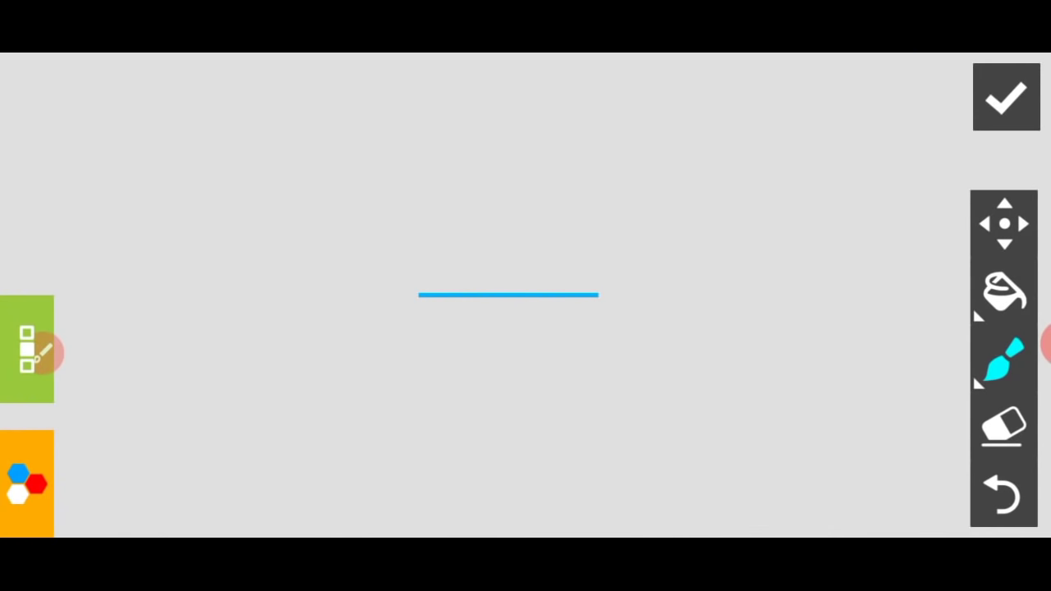
Import the character drawing and crop it down to the upper green salwar piece.
click(1003, 291)
click(582, 293)
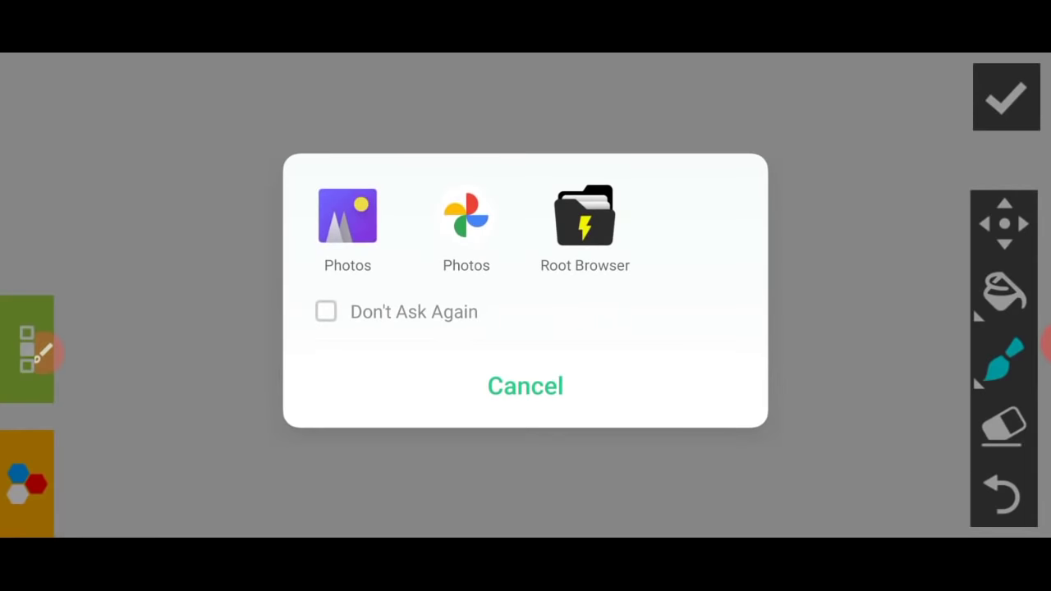
click(347, 216)
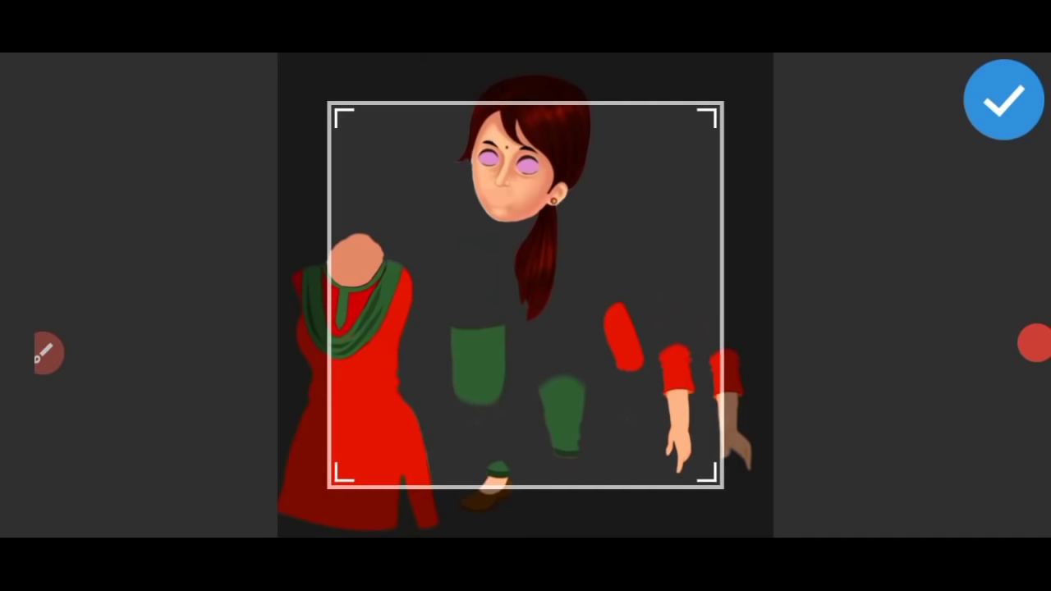
drag(525, 296, 558, 342)
mouse_move(365, 534)
mouse_down()
mouse_move(405, 505)
mouse_move(446, 443)
mouse_up()
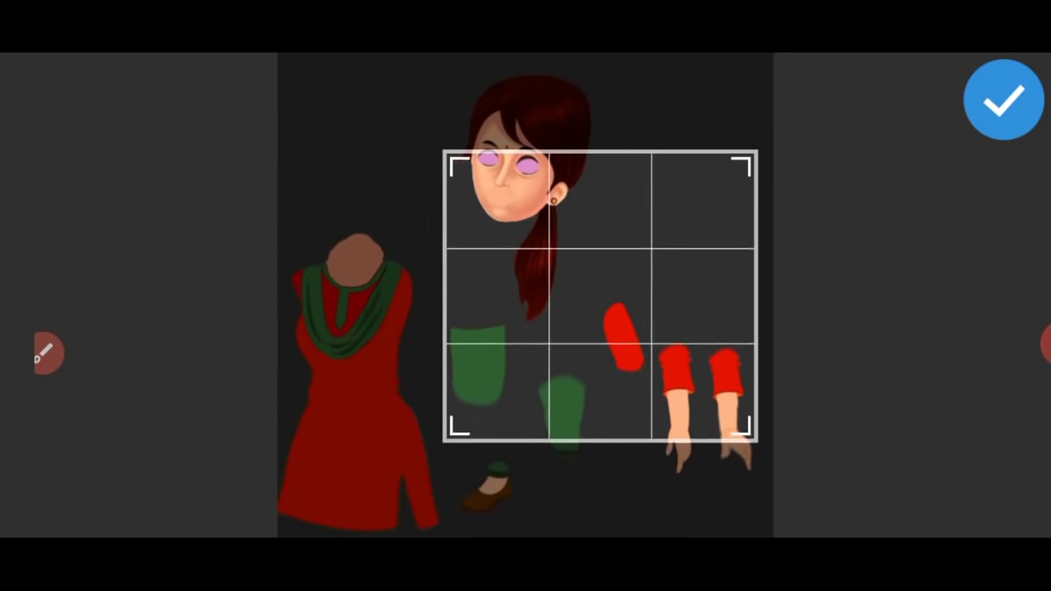
mouse_move(749, 437)
mouse_down()
mouse_move(542, 435)
mouse_move(508, 412)
mouse_up()
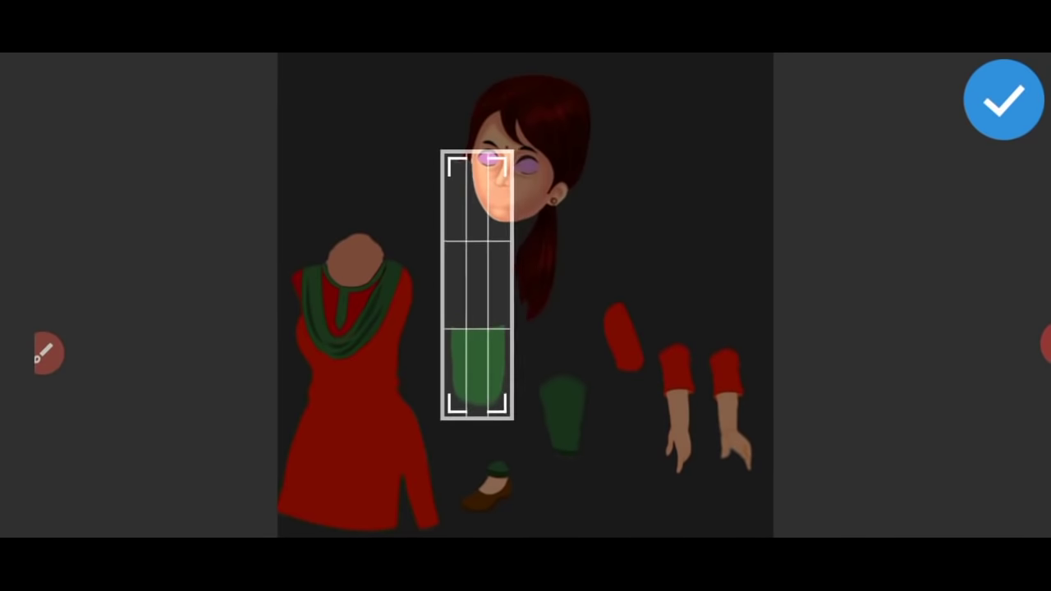
mouse_move(509, 155)
mouse_down()
mouse_move(537, 217)
mouse_move(537, 297)
mouse_move(526, 310)
mouse_up()
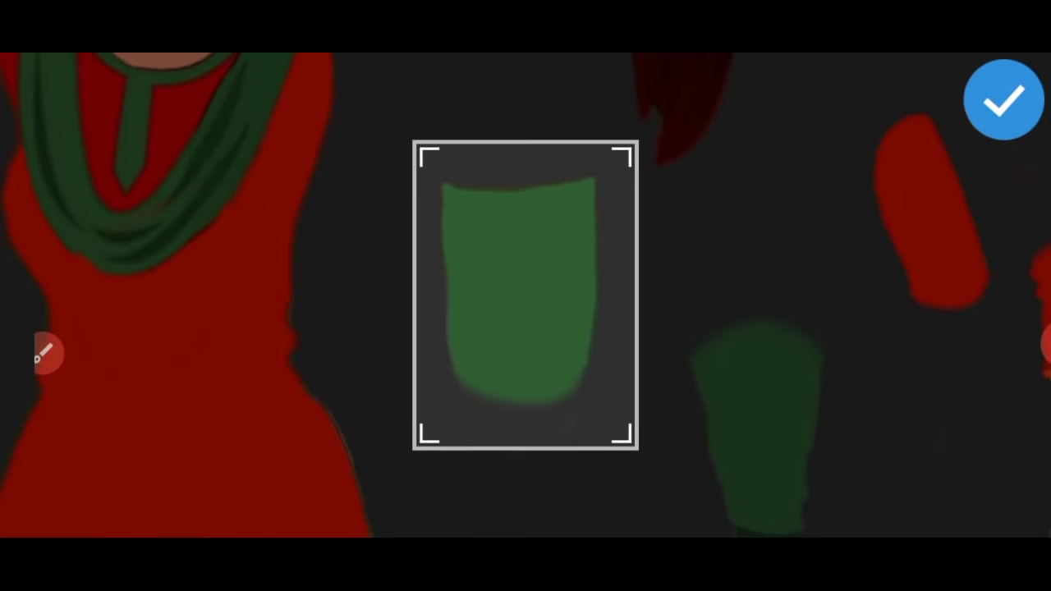
drag(634, 446, 629, 426)
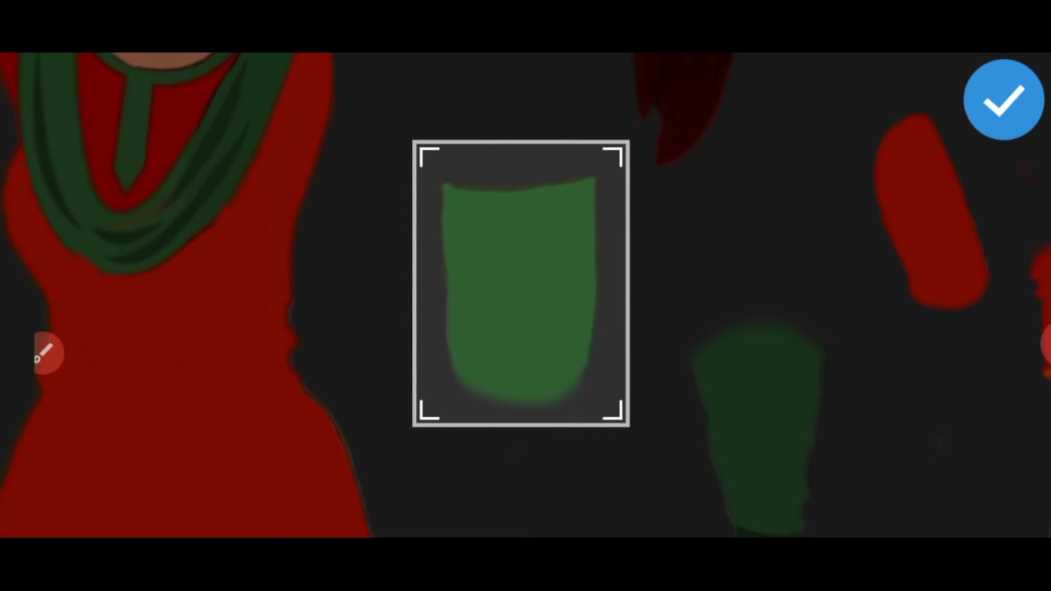
drag(623, 148, 619, 156)
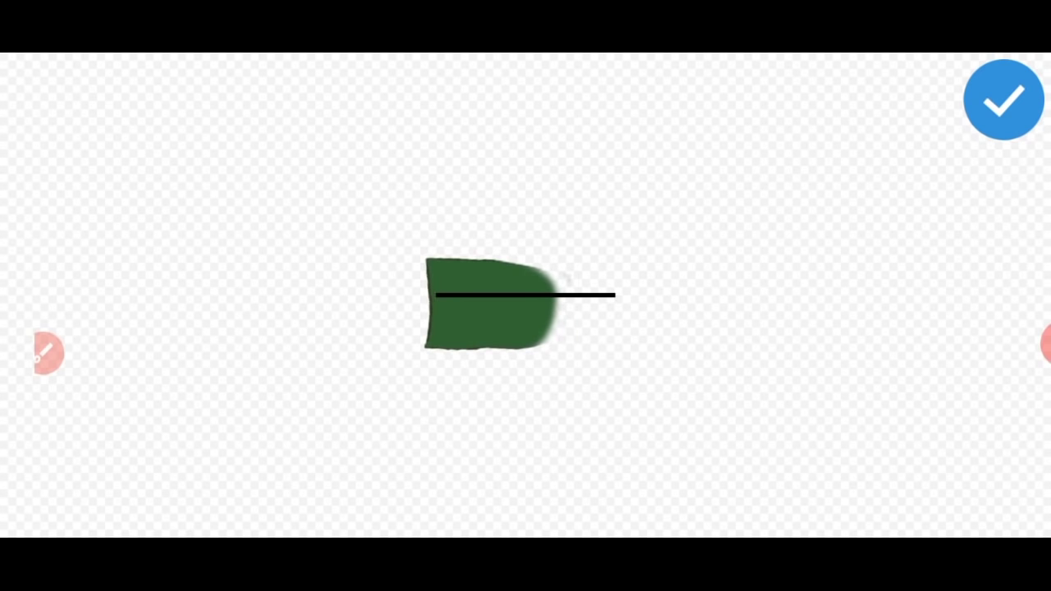
Align the green salwar piece along the bone line and save it.
click(48, 353)
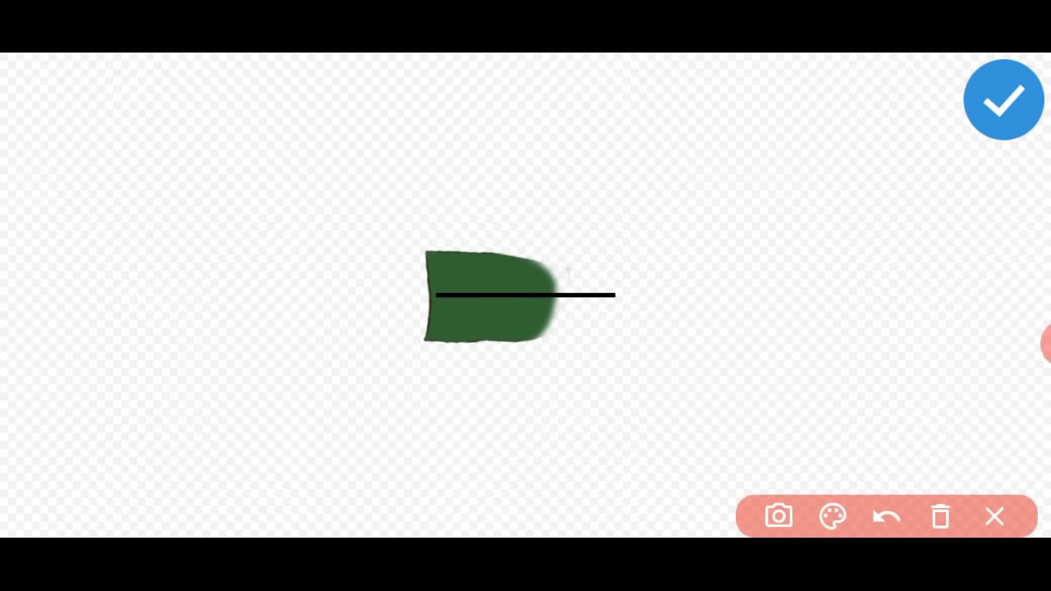
drag(417, 244, 424, 248)
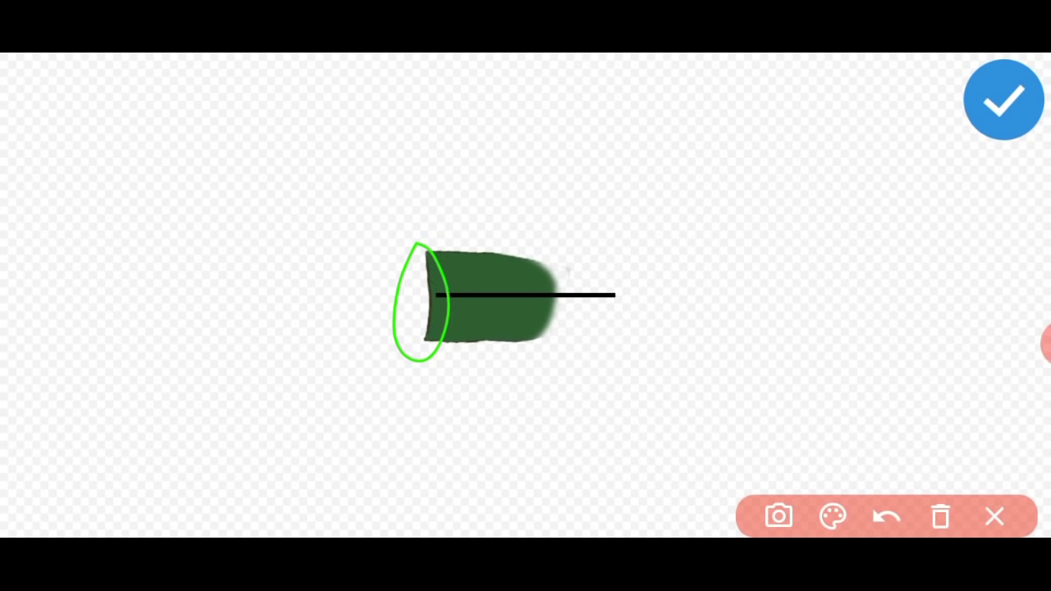
drag(552, 246, 563, 248)
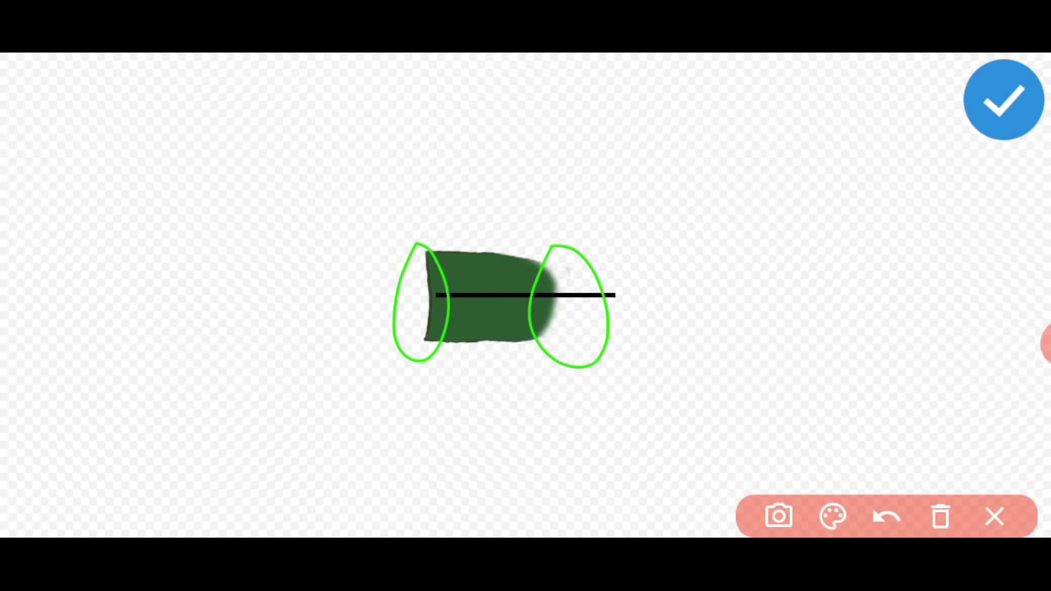
click(994, 516)
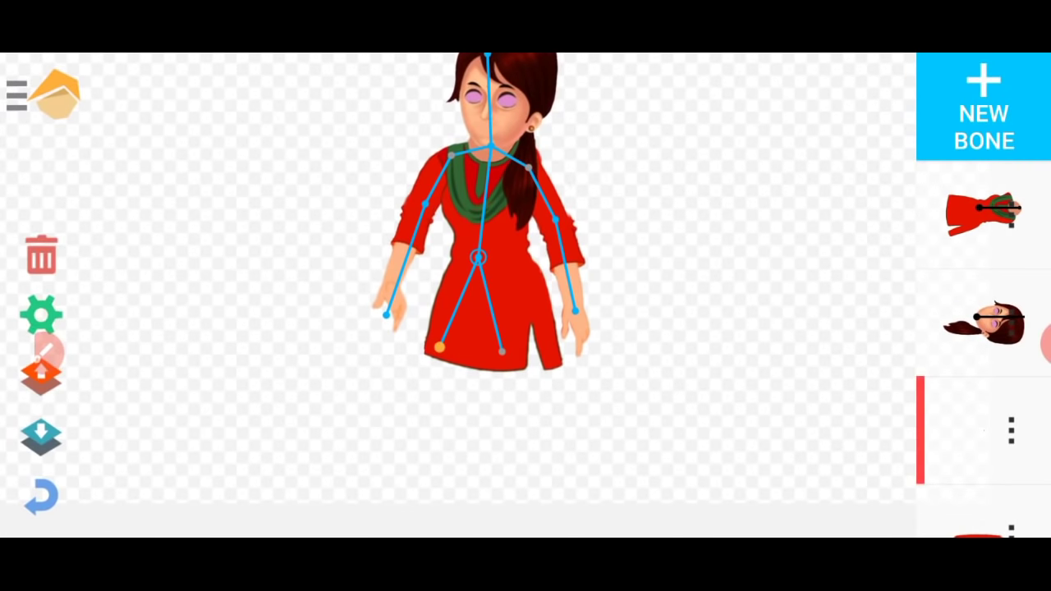
Attach the first green leg piece at the hip and move it behind the red kurta.
scroll(984, 329, down, 4)
click(984, 375)
click(526, 231)
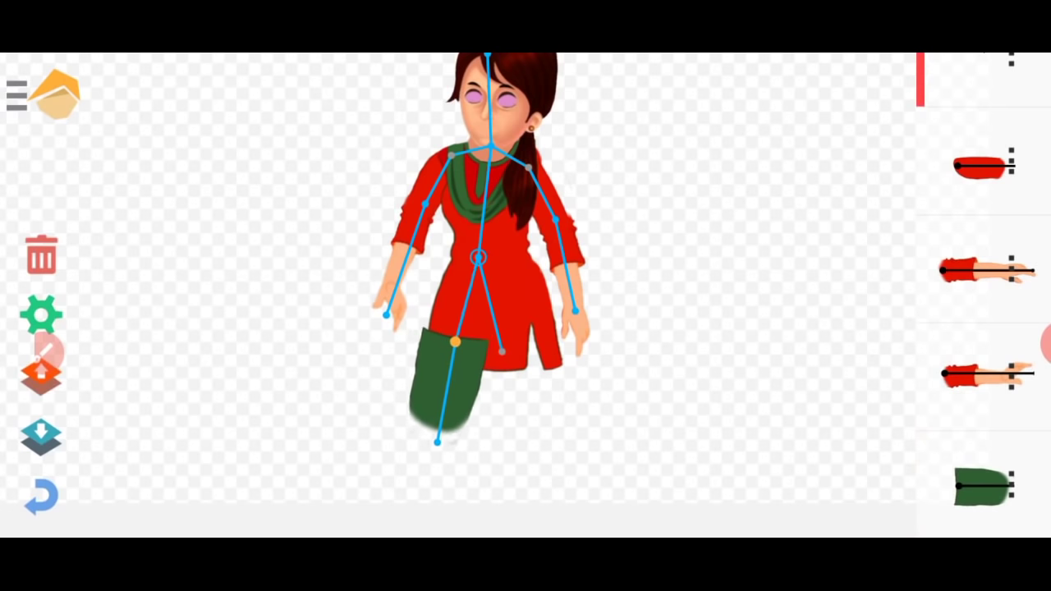
drag(434, 386, 457, 382)
click(984, 484)
drag(447, 442, 444, 431)
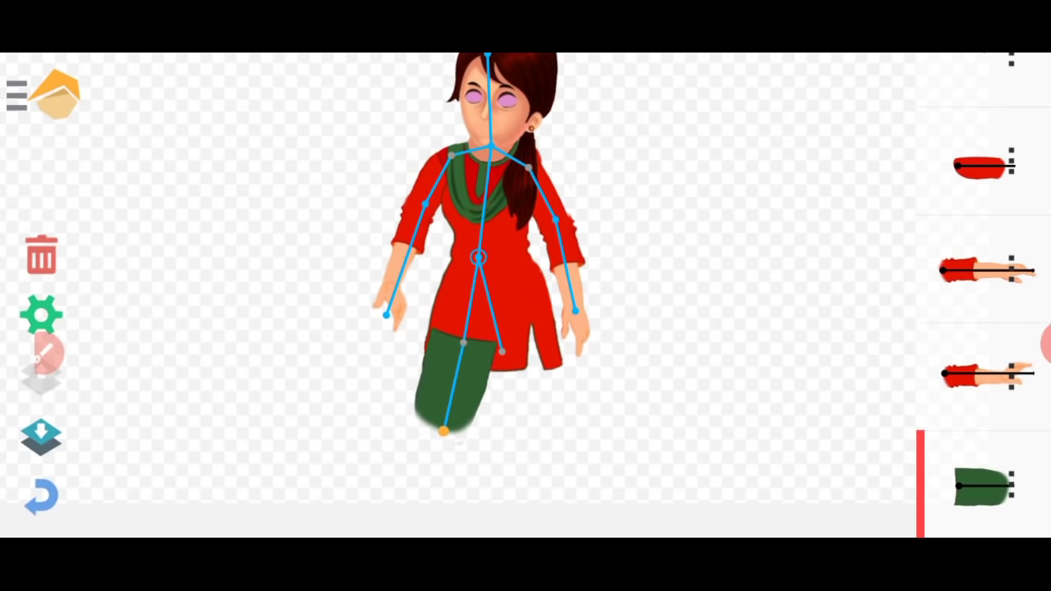
click(46, 354)
click(46, 355)
Attach the salwar piece to the second leg bone and layer it behind the kurta.
click(501, 352)
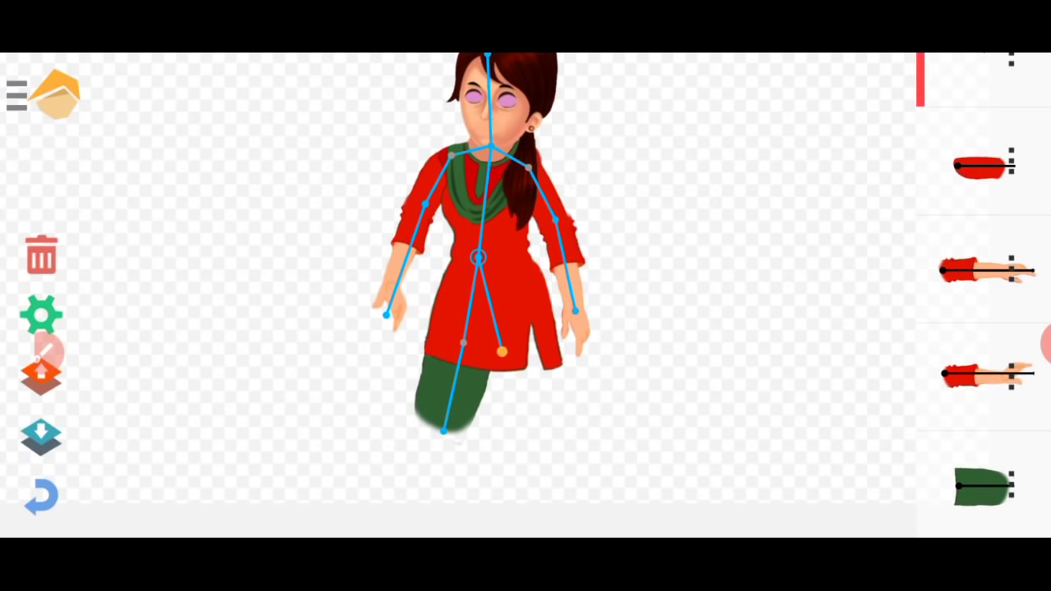
click(984, 486)
click(284, 230)
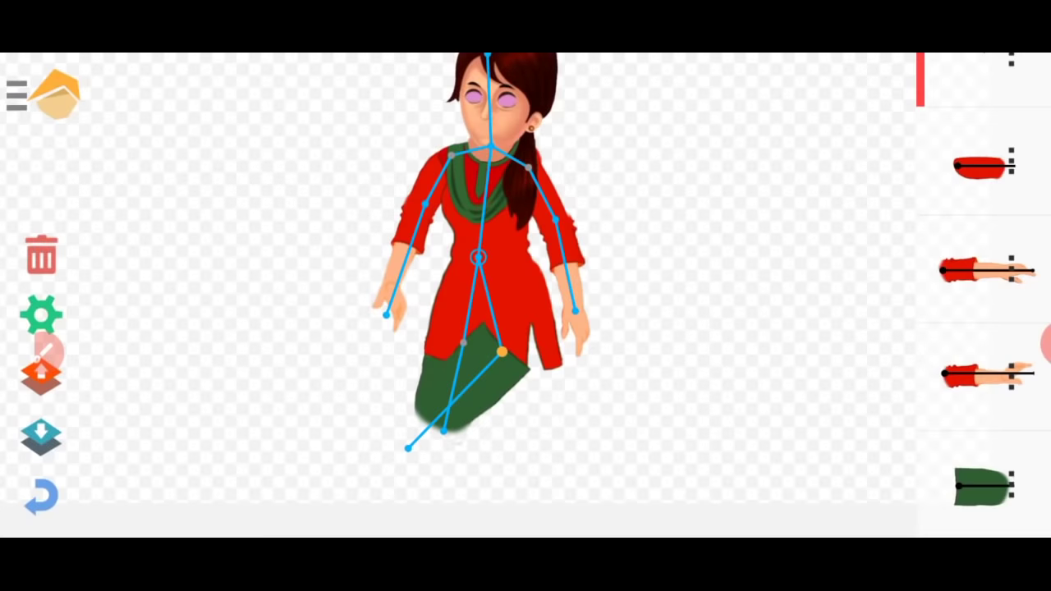
drag(497, 442, 495, 433)
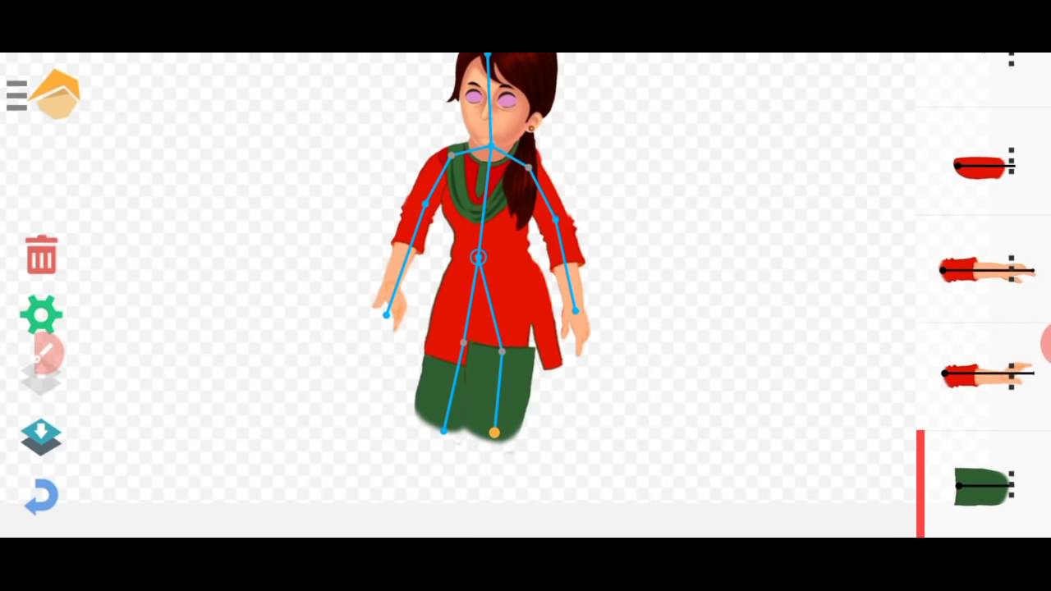
click(48, 351)
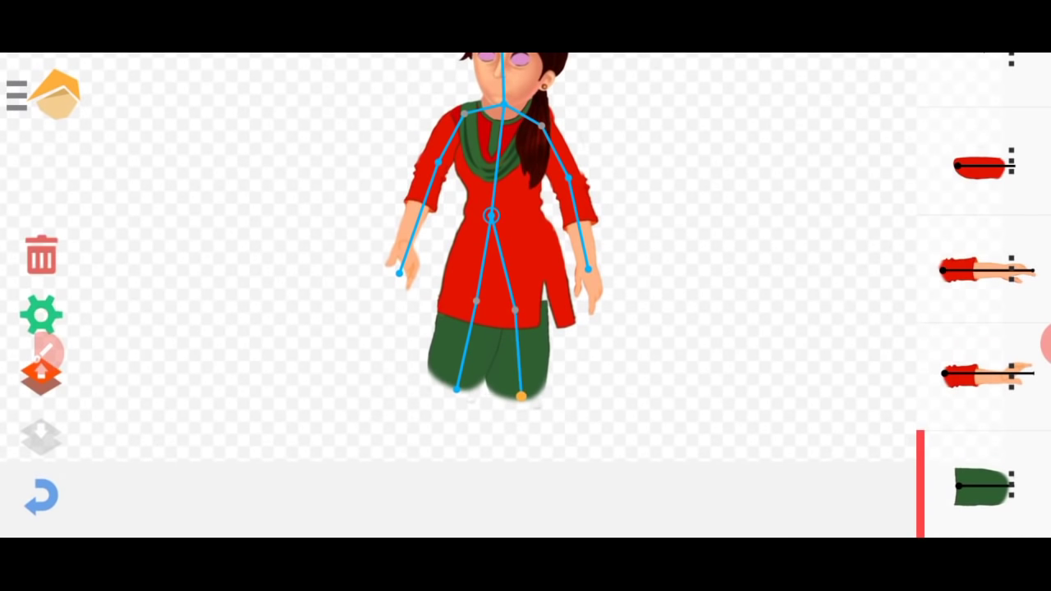
Re-pose both knees and feet so the salwar legs hang shorter and even.
mouse_move(520, 396)
mouse_down()
mouse_move(527, 388)
mouse_move(509, 390)
mouse_up()
mouse_move(496, 309)
mouse_down()
mouse_move(525, 307)
mouse_move(526, 290)
mouse_move(475, 287)
mouse_up()
drag(456, 389, 466, 379)
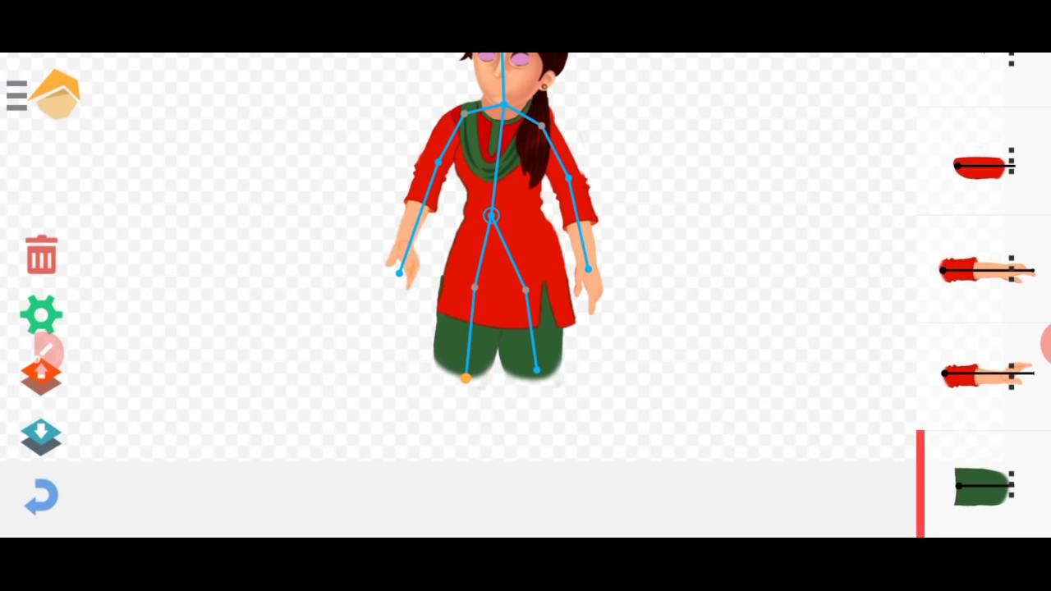
click(474, 286)
drag(475, 286, 485, 287)
drag(466, 378, 457, 389)
mouse_move(536, 370)
mouse_down()
mouse_move(605, 359)
mouse_move(536, 401)
mouse_move(531, 389)
mouse_up()
drag(456, 389, 455, 362)
drag(531, 389, 533, 372)
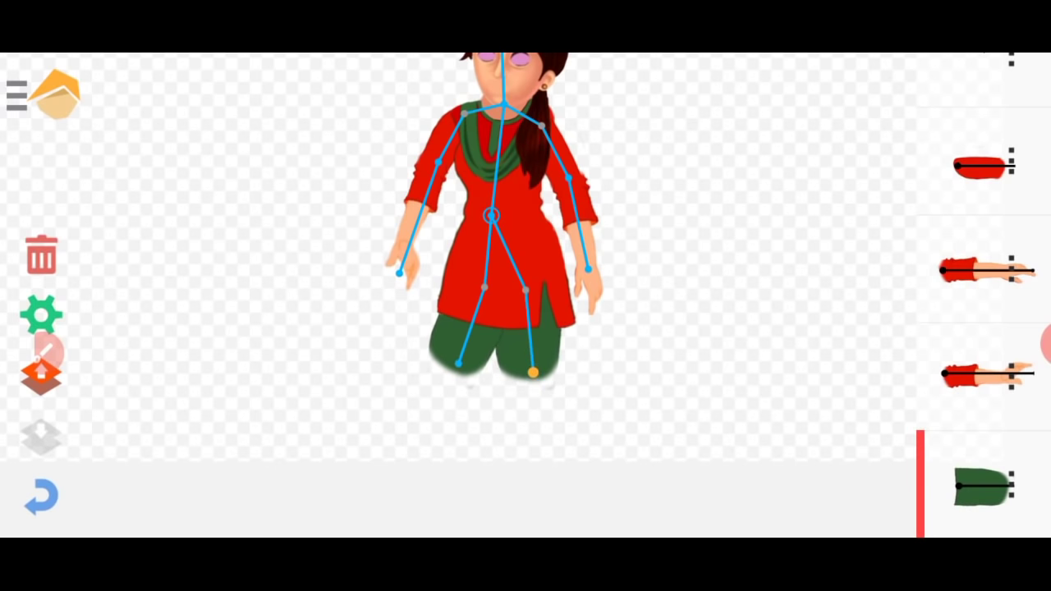
scroll(985, 287, up, 5)
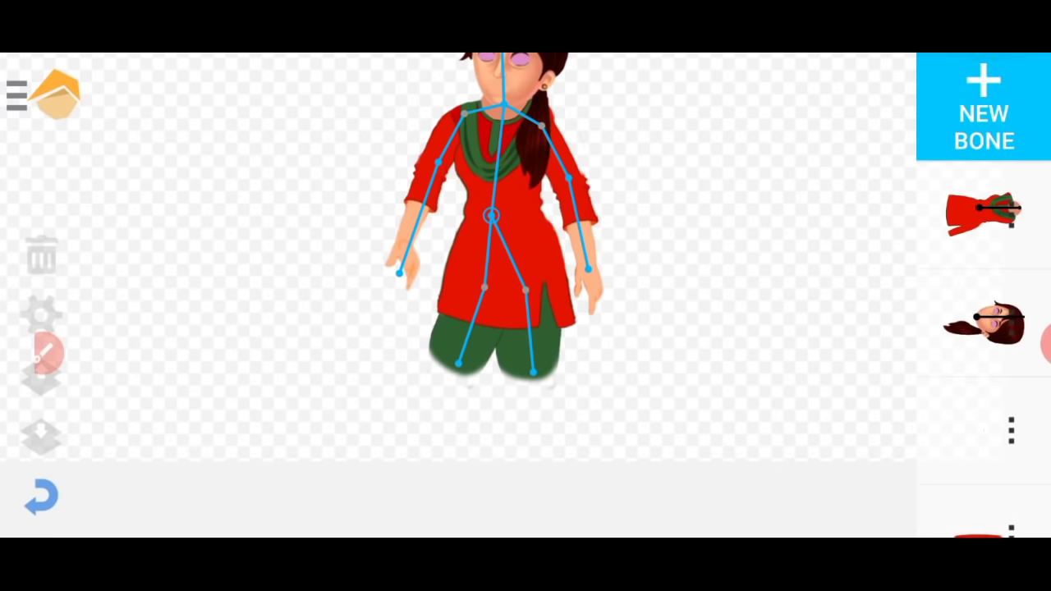
Start a new bone, import the character artwork, and crop it to the lower salwar leg.
click(983, 113)
click(977, 313)
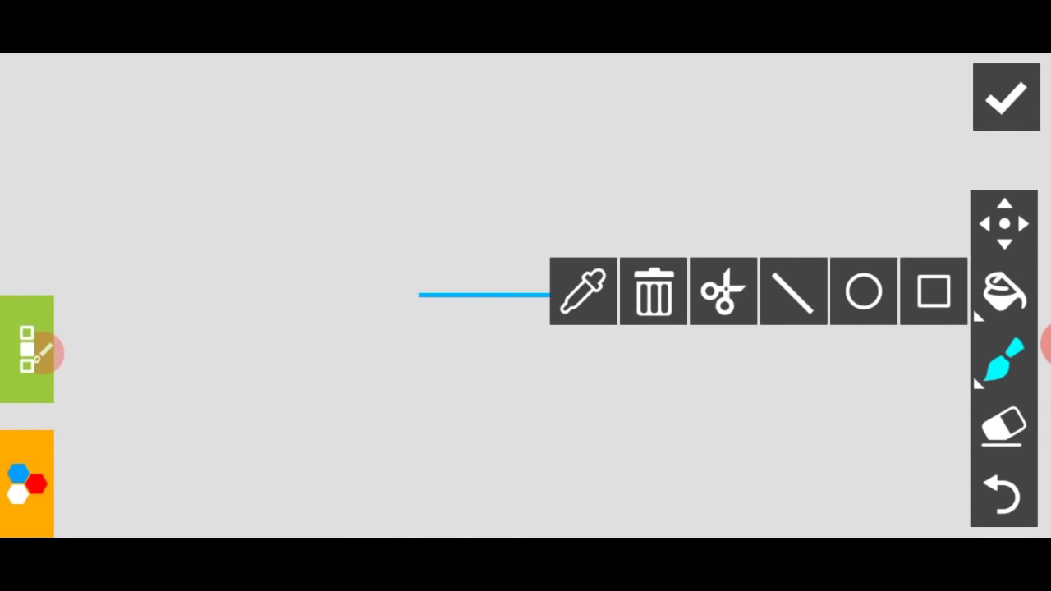
click(27, 349)
click(347, 223)
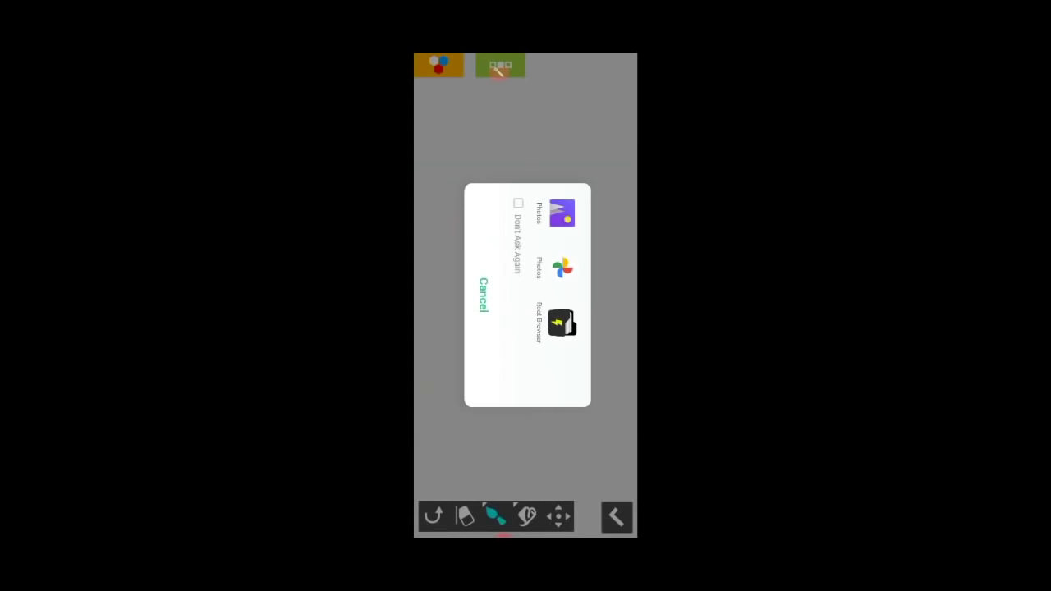
drag(329, 296, 534, 295)
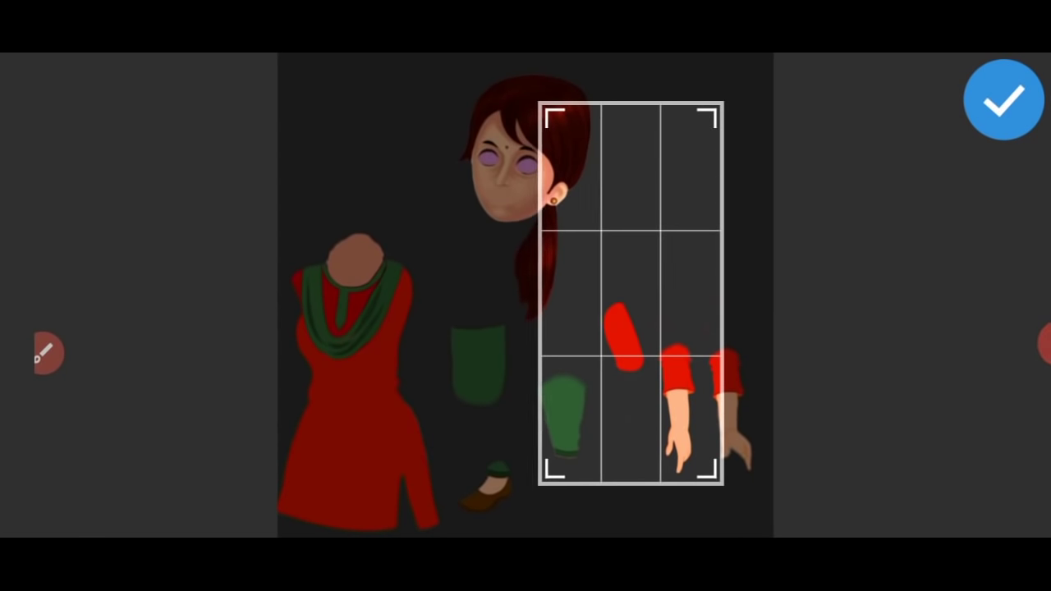
drag(723, 296, 595, 296)
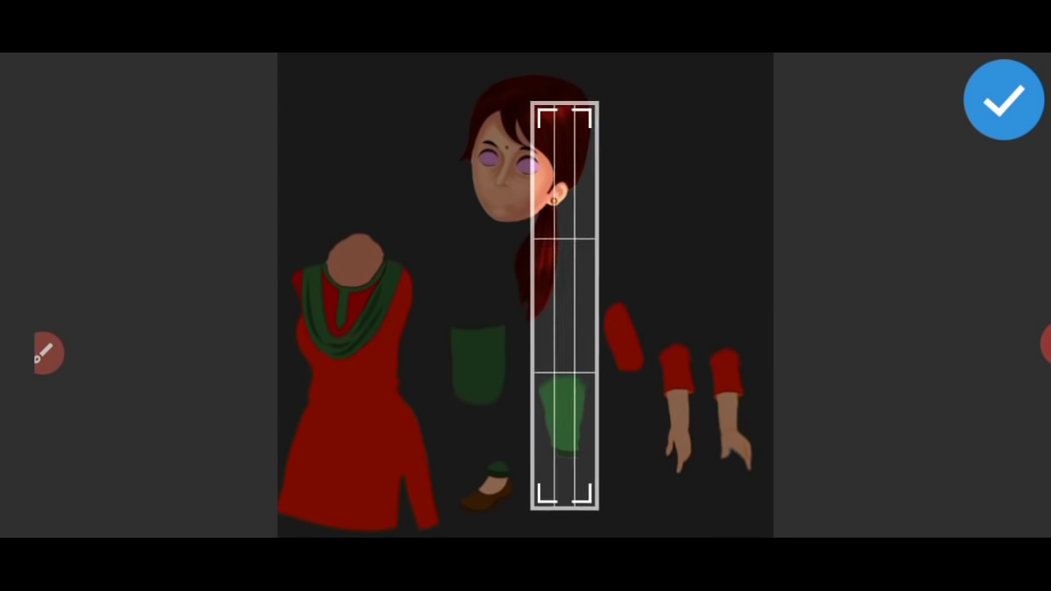
drag(564, 104, 563, 300)
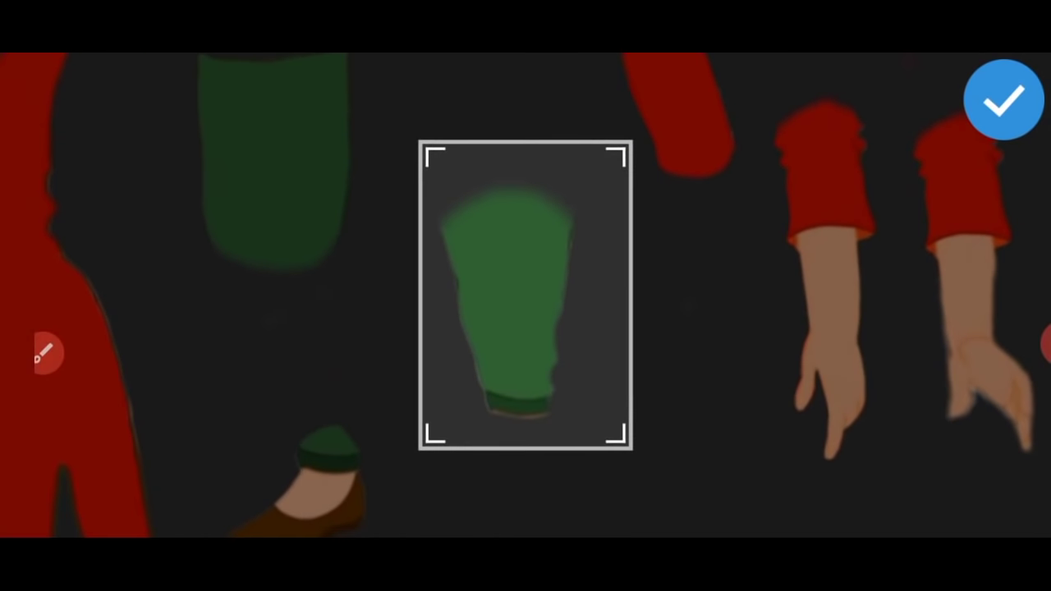
drag(634, 296, 593, 295)
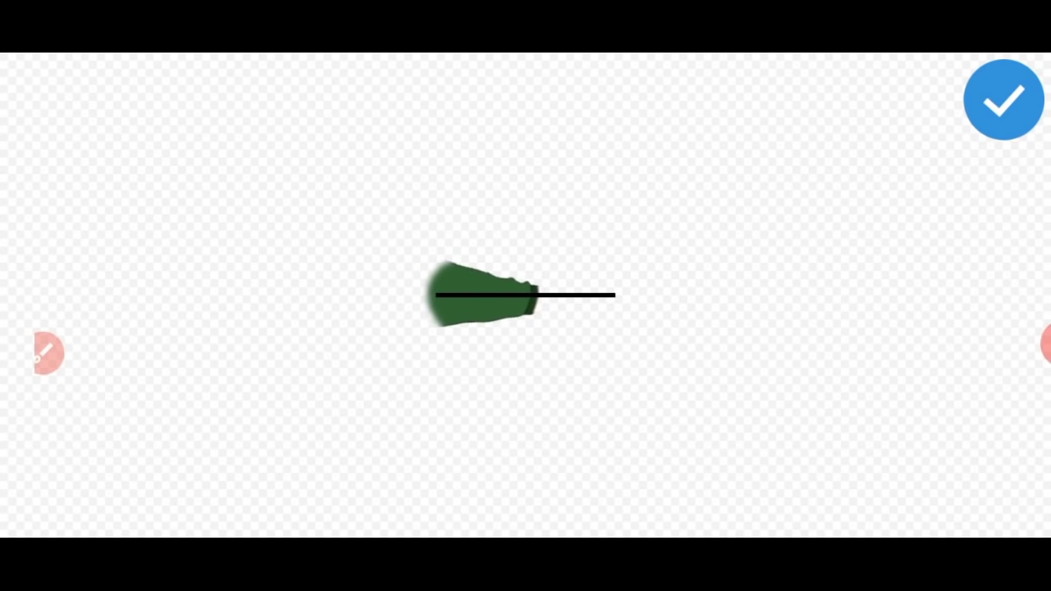
Align the lower salwar leg with its cuff along the bone line and save it.
click(49, 353)
drag(405, 252, 421, 256)
drag(541, 265, 556, 261)
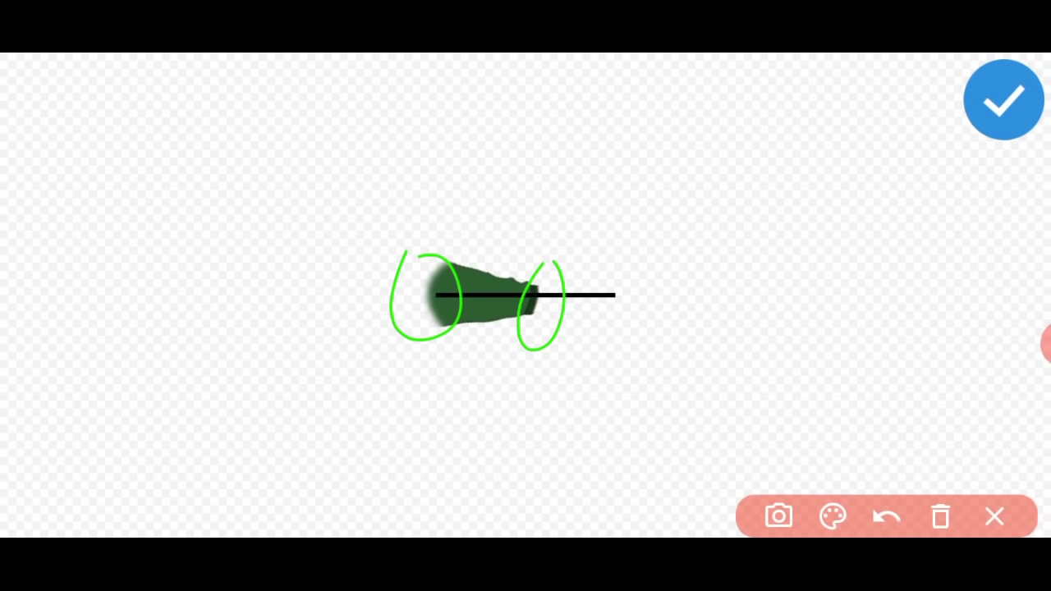
click(995, 516)
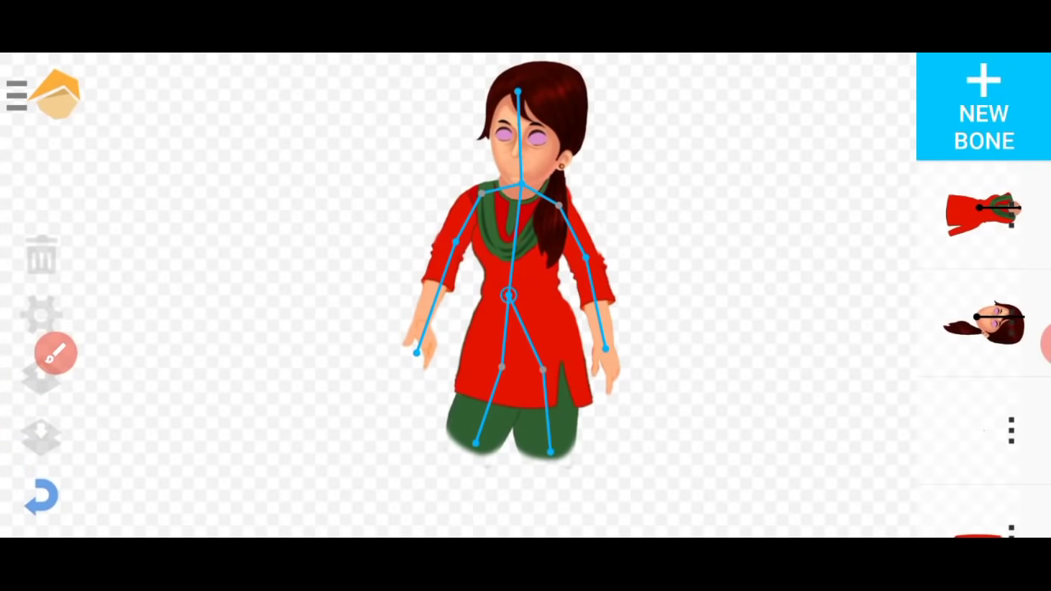
click(476, 442)
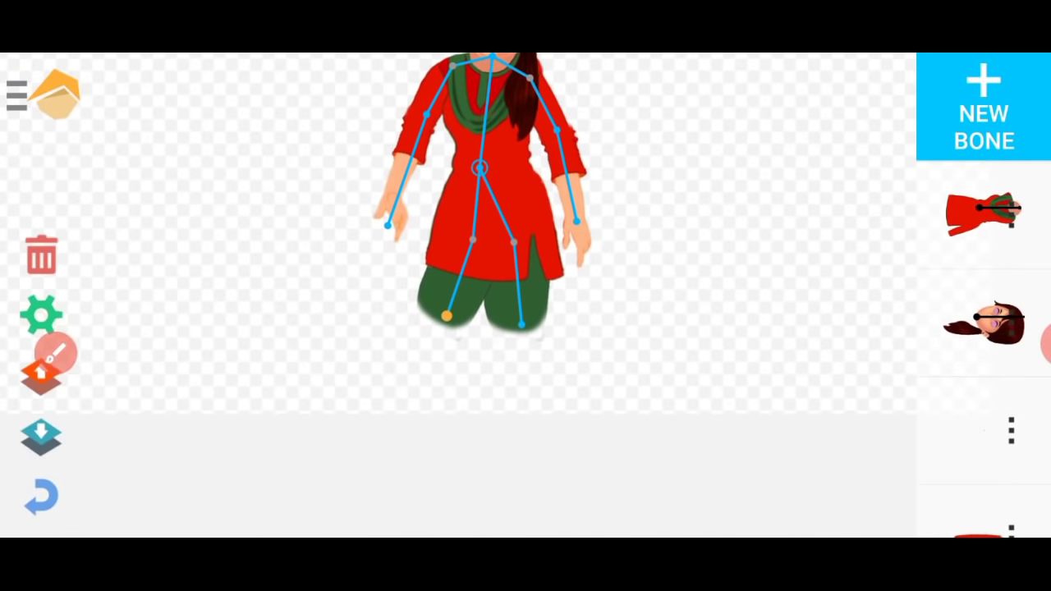
Attach the lower salwar piece to the left leg bone and stretch it down.
scroll(984, 329, down, 3)
click(984, 378)
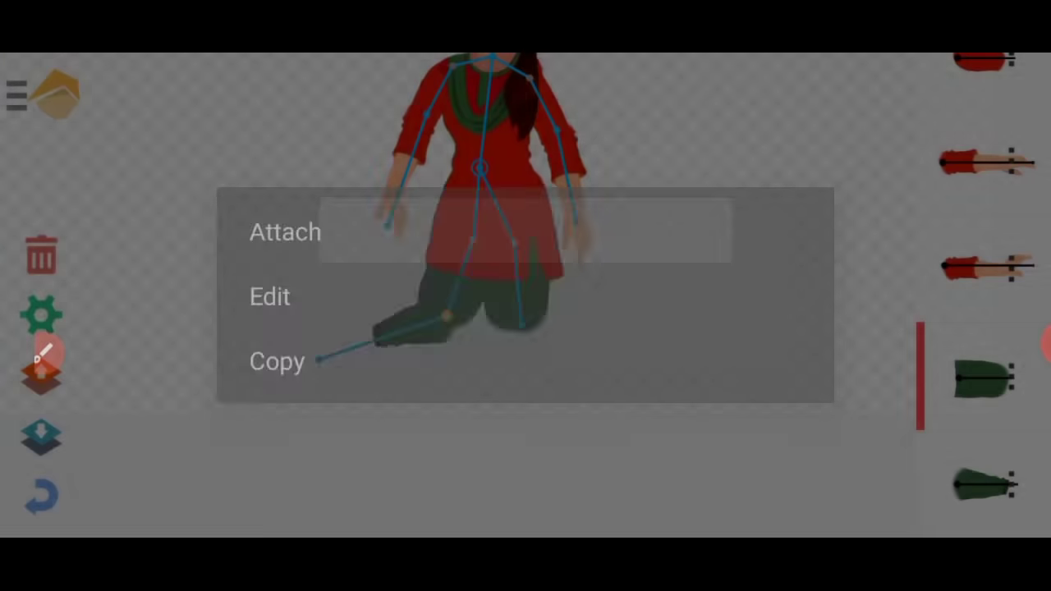
click(285, 232)
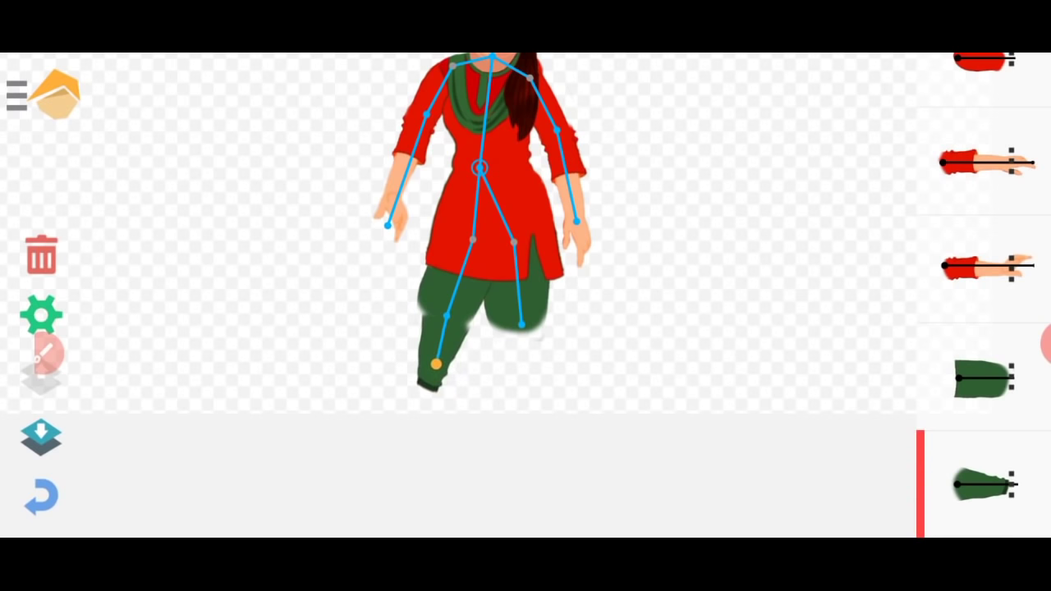
drag(435, 364, 428, 384)
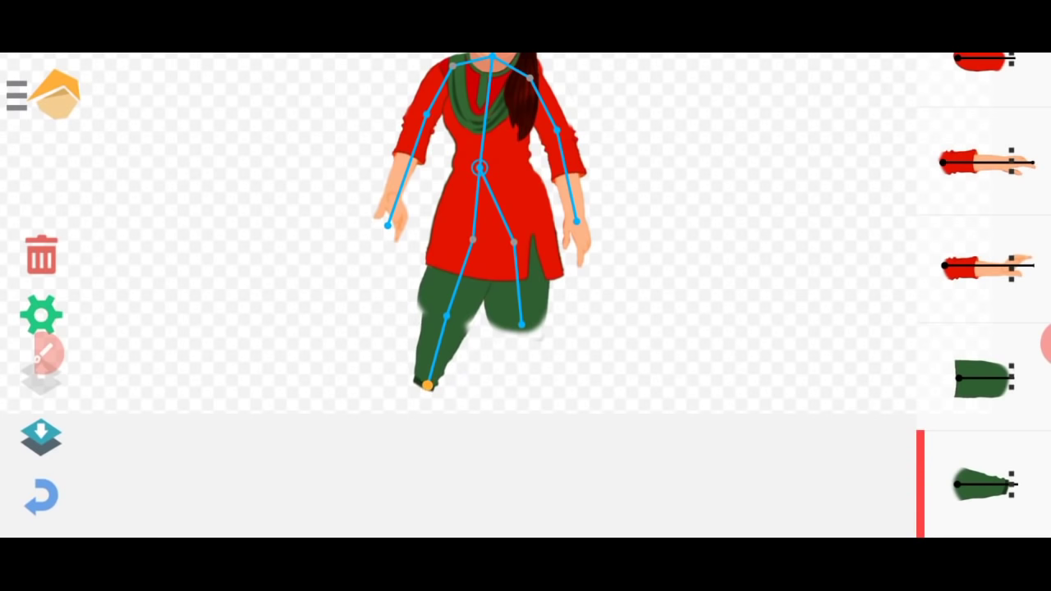
Shift the lower salwar artwork slightly right, save it, and pose the left foot.
click(984, 485)
click(286, 295)
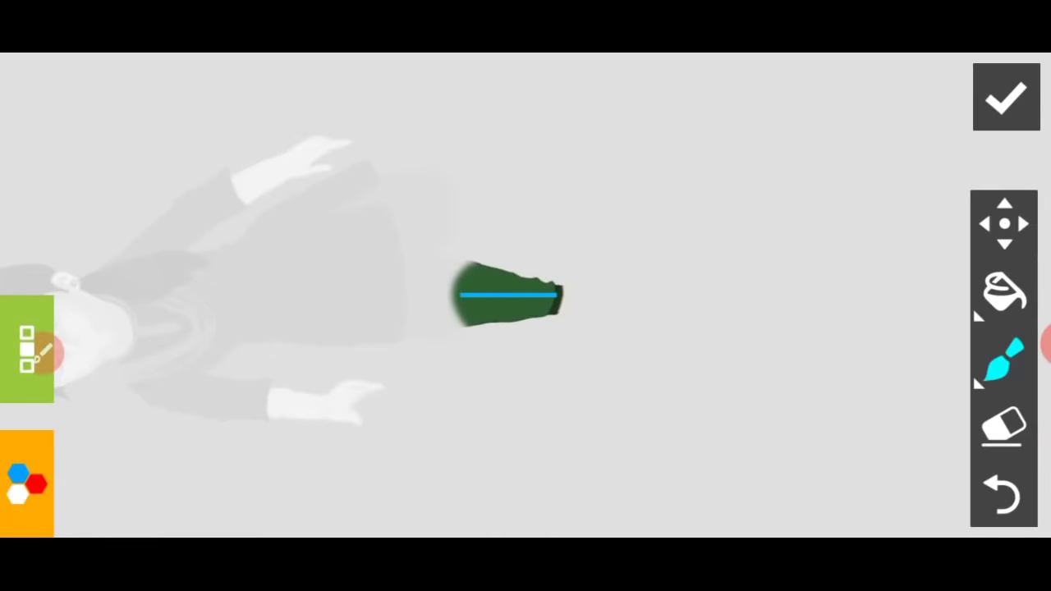
click(1005, 222)
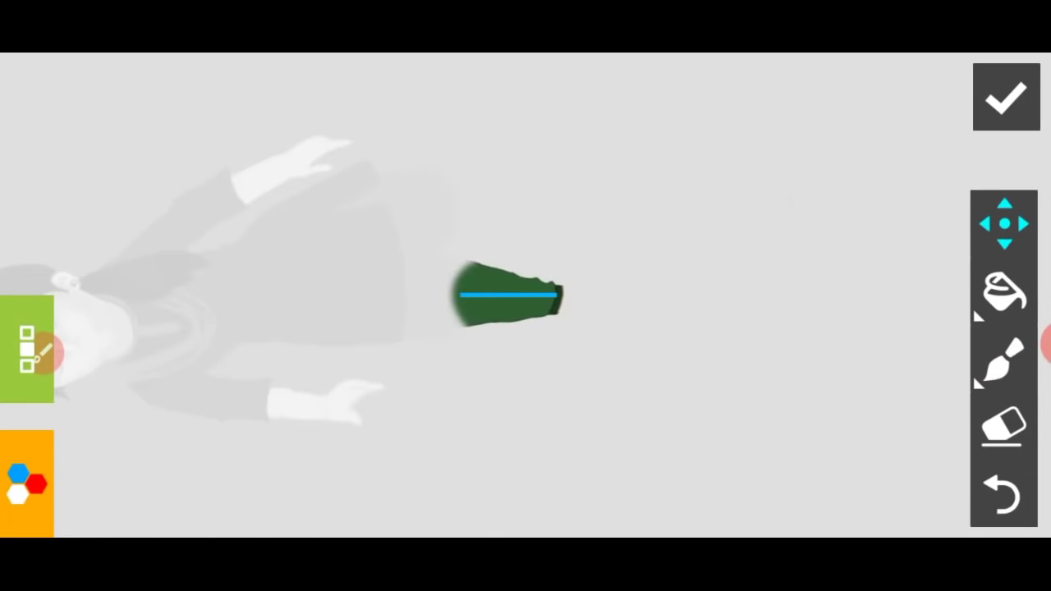
drag(509, 295, 518, 295)
click(1007, 97)
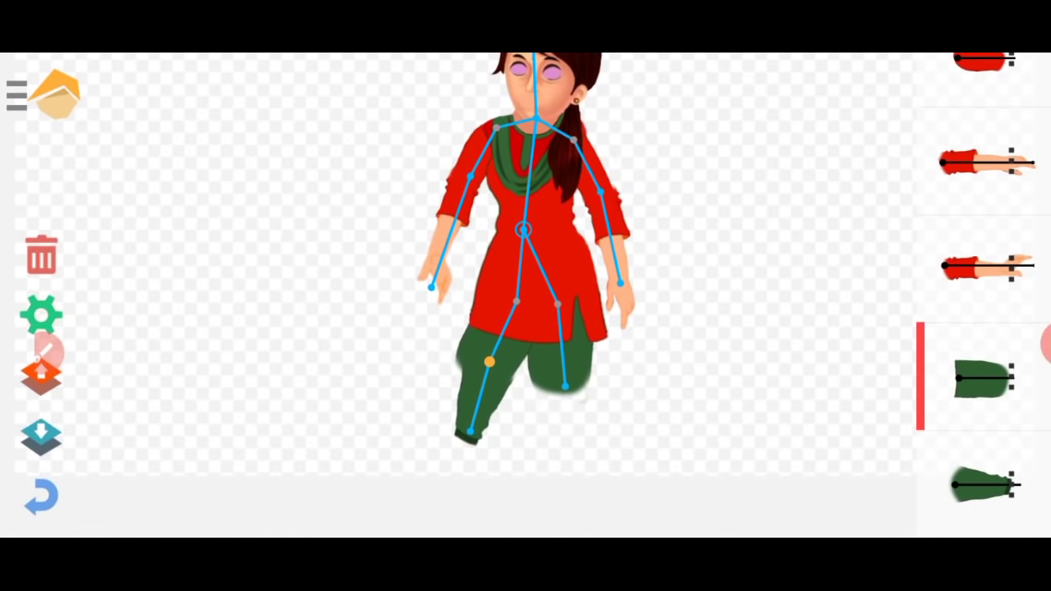
click(985, 484)
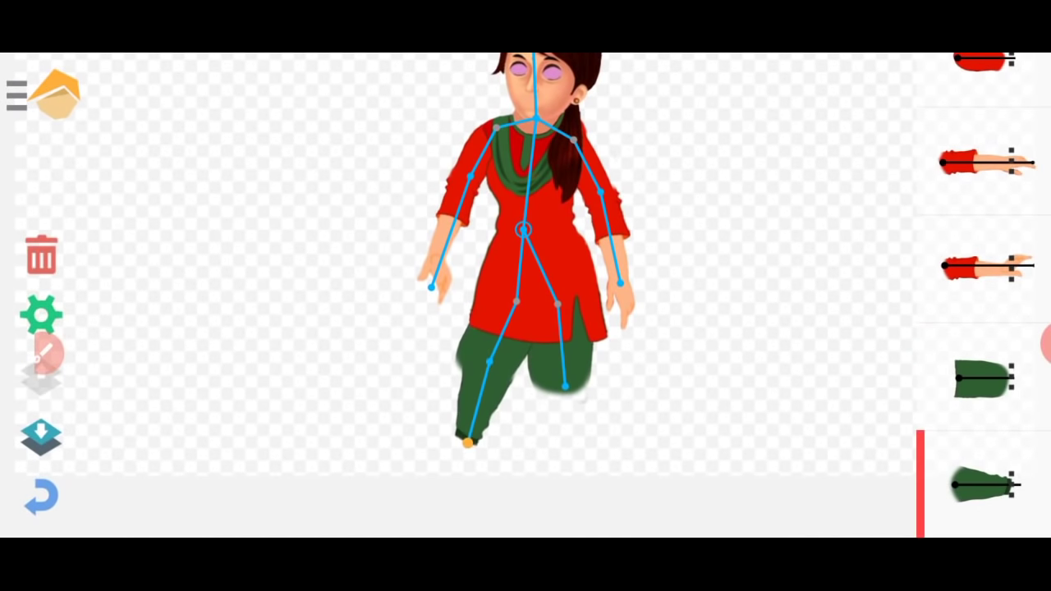
drag(468, 442, 462, 428)
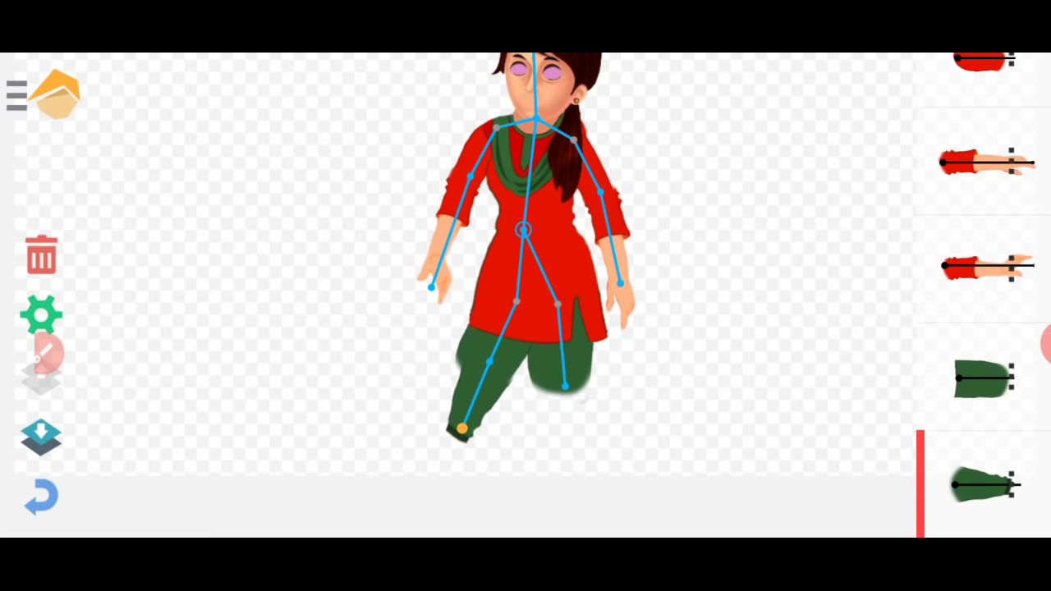
click(985, 378)
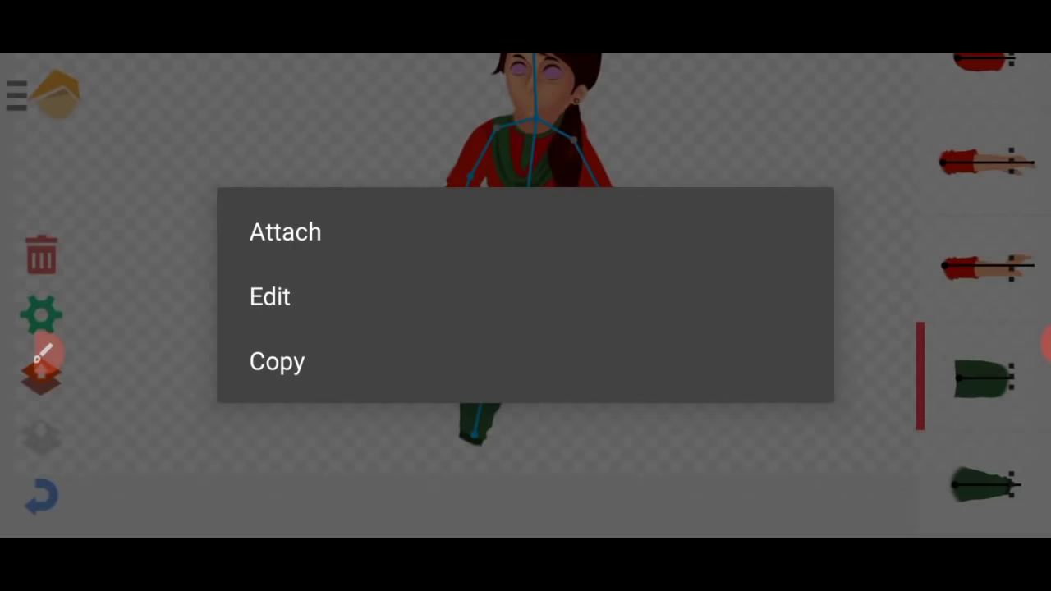
Attach the lower salwar piece to the right knee and straighten it down to the ankle.
key(Escape)
click(986, 485)
drag(662, 300, 559, 450)
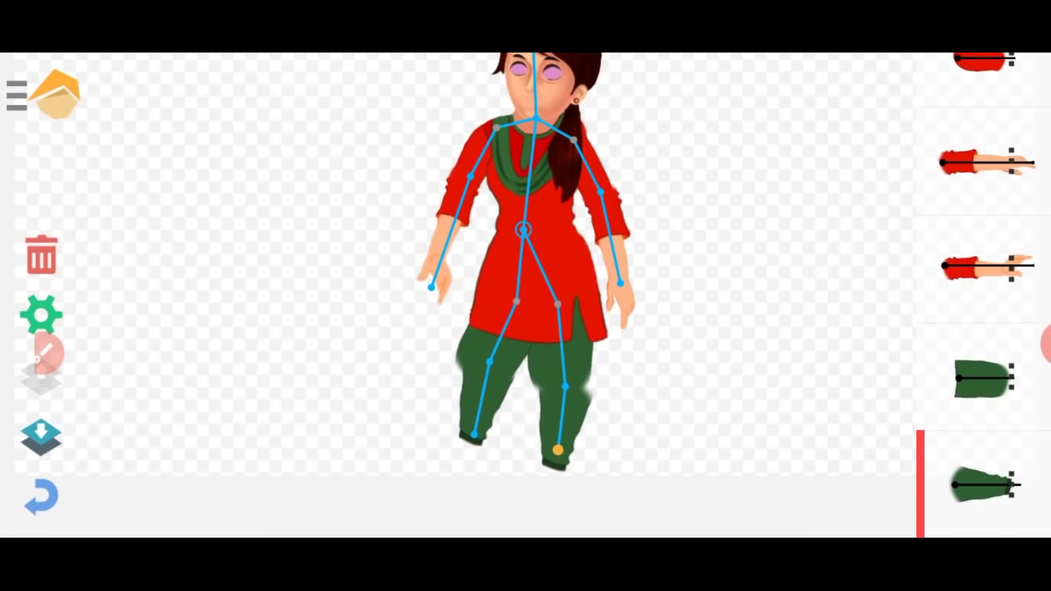
click(985, 378)
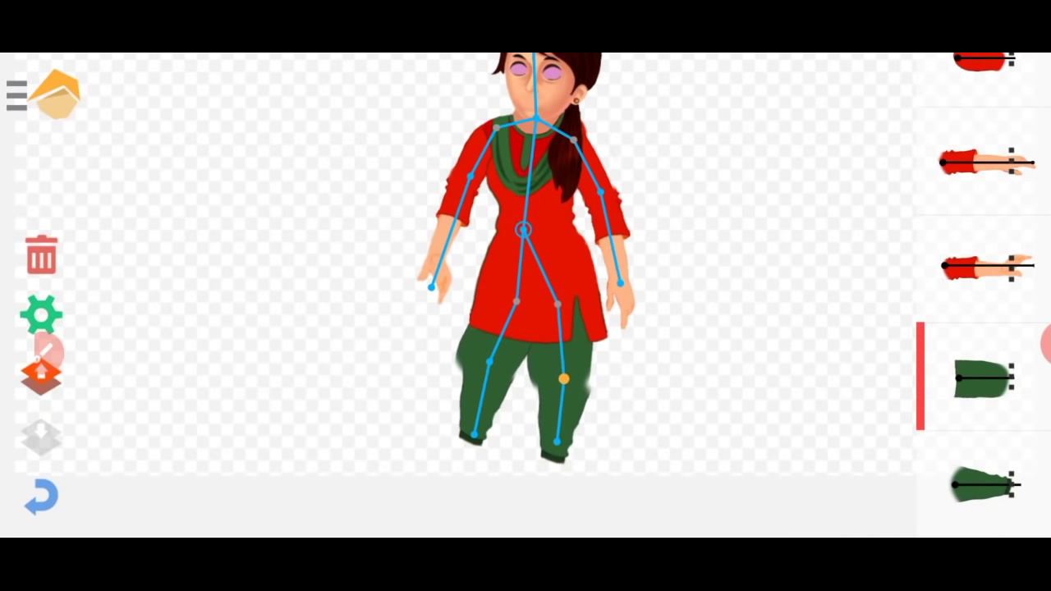
click(986, 484)
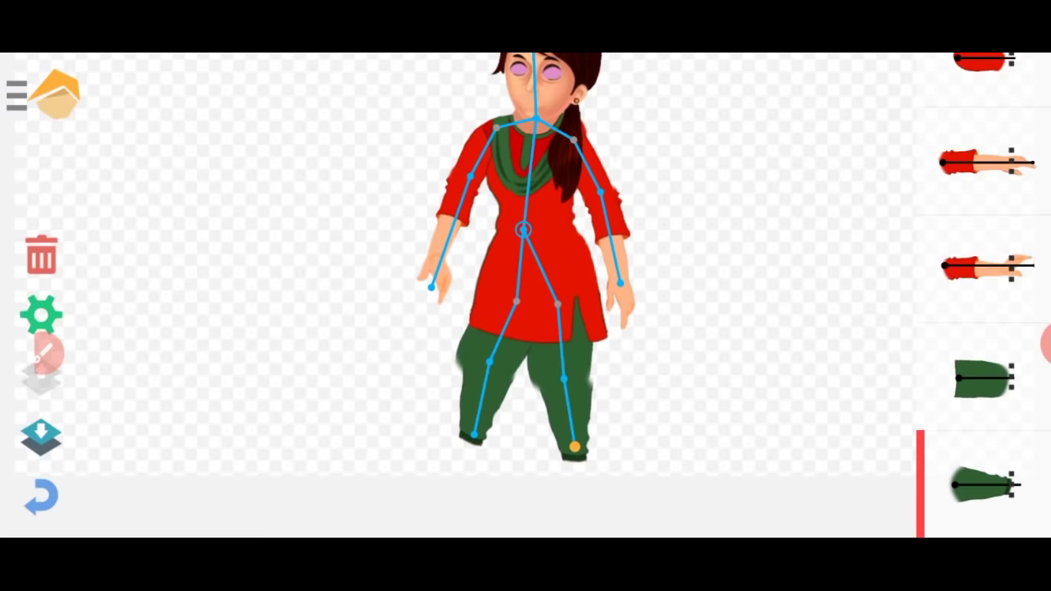
Reopen the green salwar pieces for editing and confirm them on both legs.
click(986, 485)
click(270, 296)
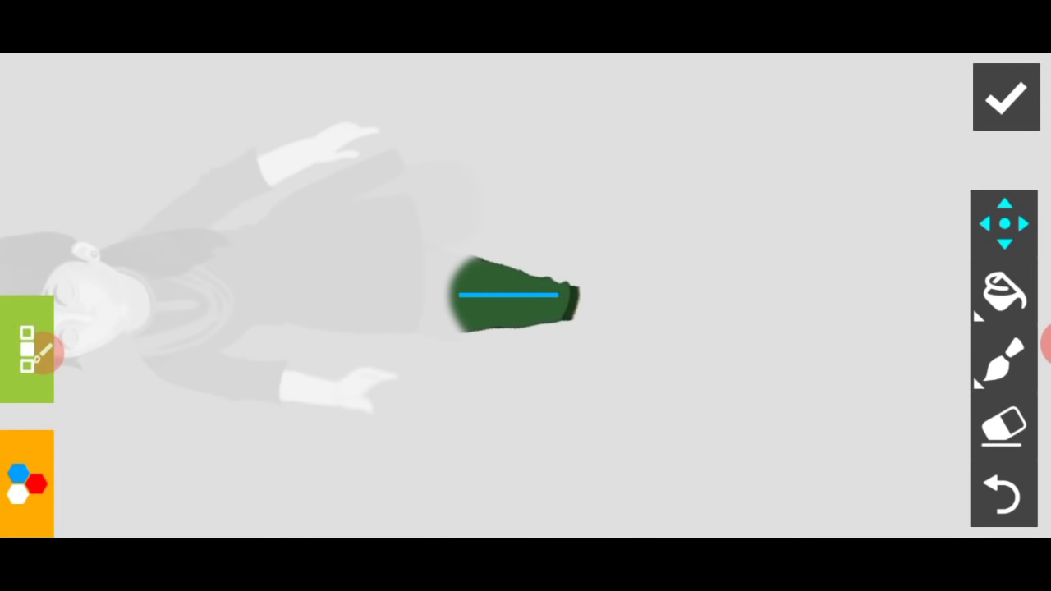
click(1005, 96)
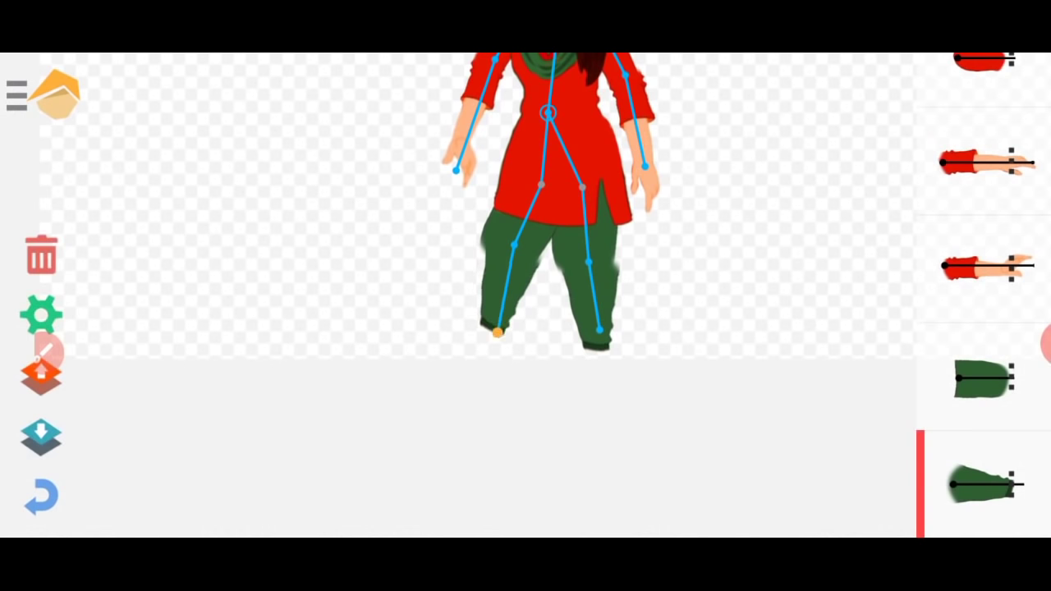
click(601, 340)
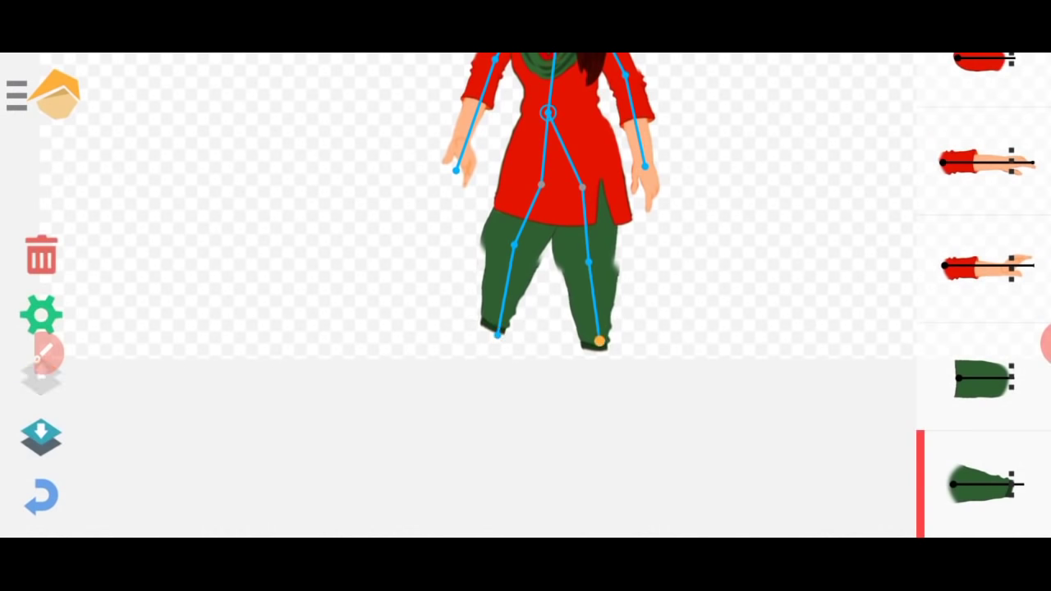
drag(246, 206, 268, 280)
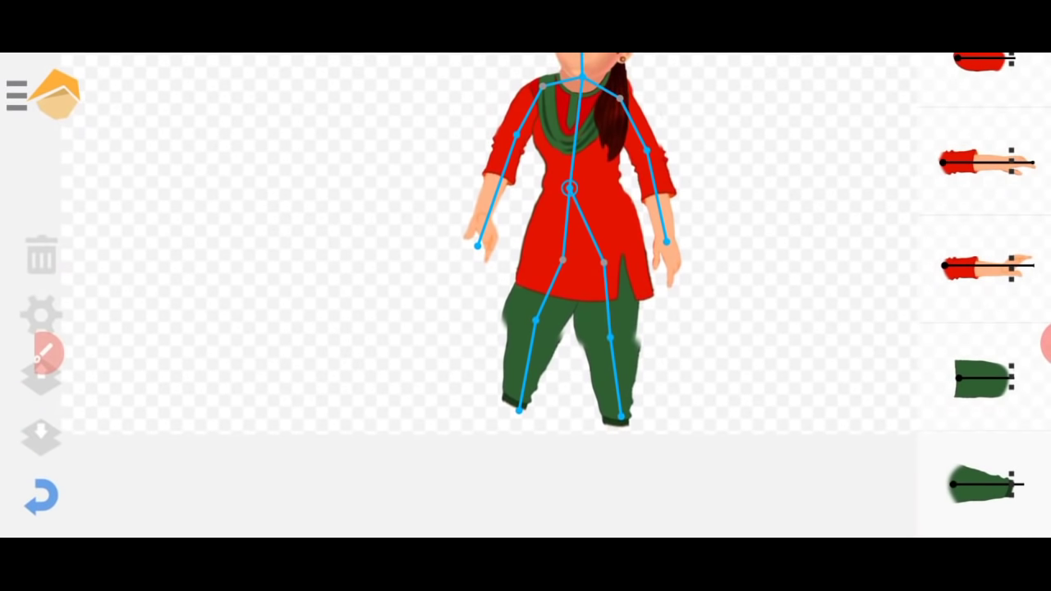
click(985, 485)
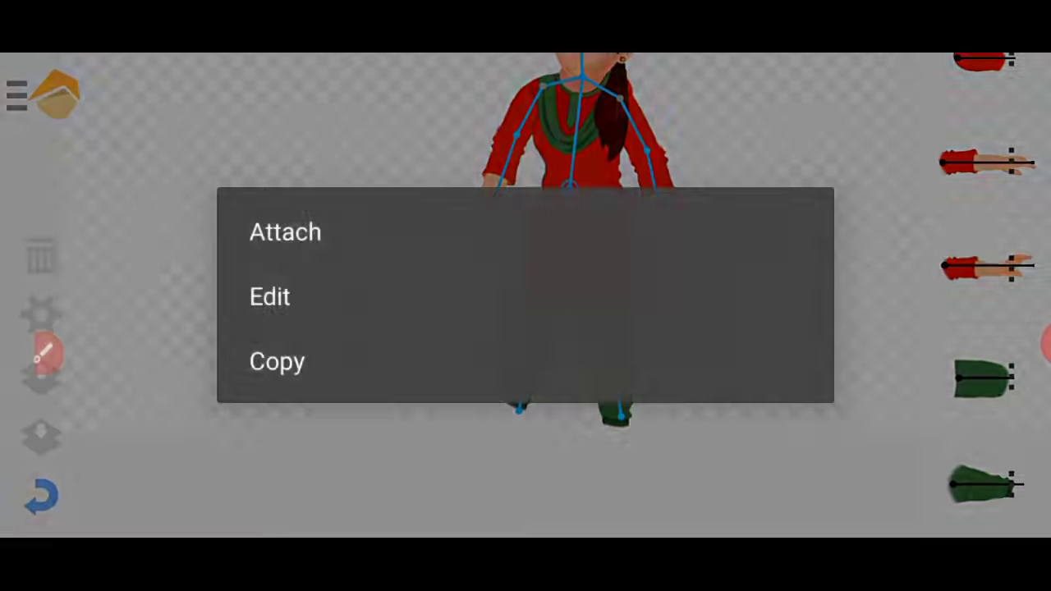
click(270, 295)
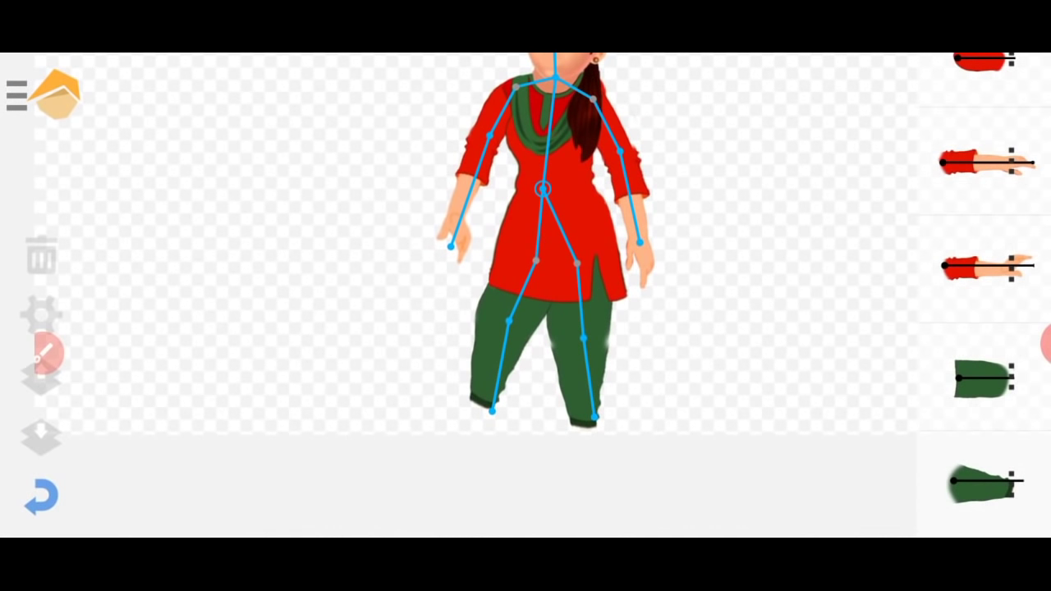
click(583, 338)
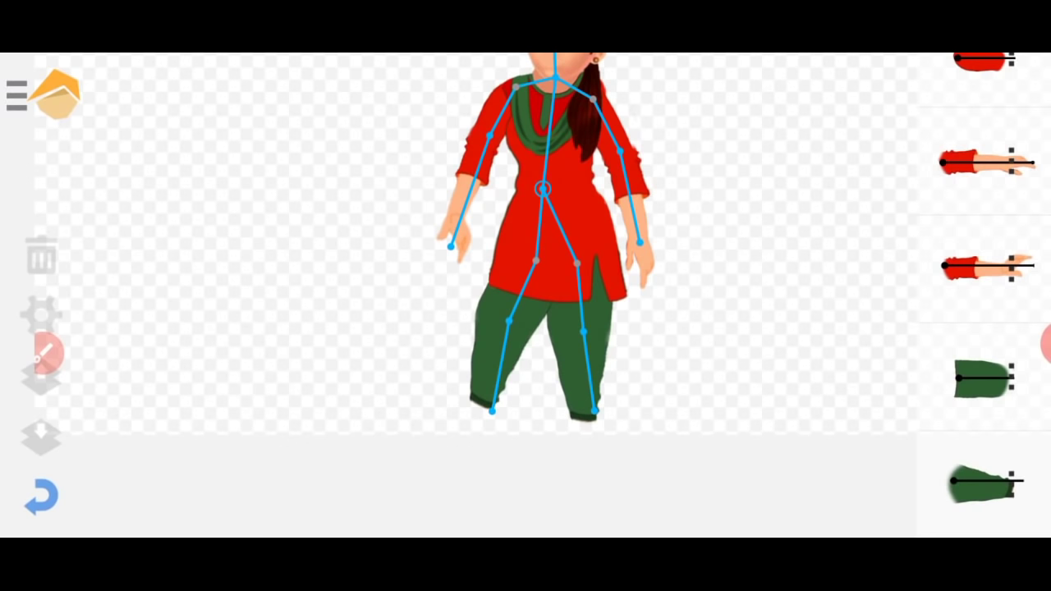
click(48, 353)
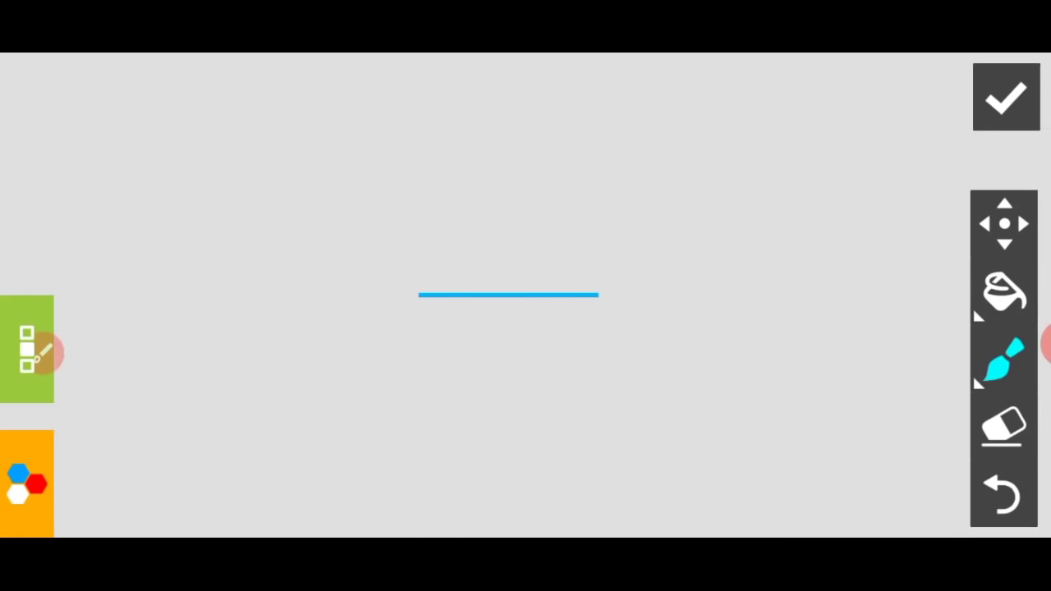
Import the character artwork and crop it tightly around the brown shoe with its green cuff.
click(977, 310)
click(1004, 292)
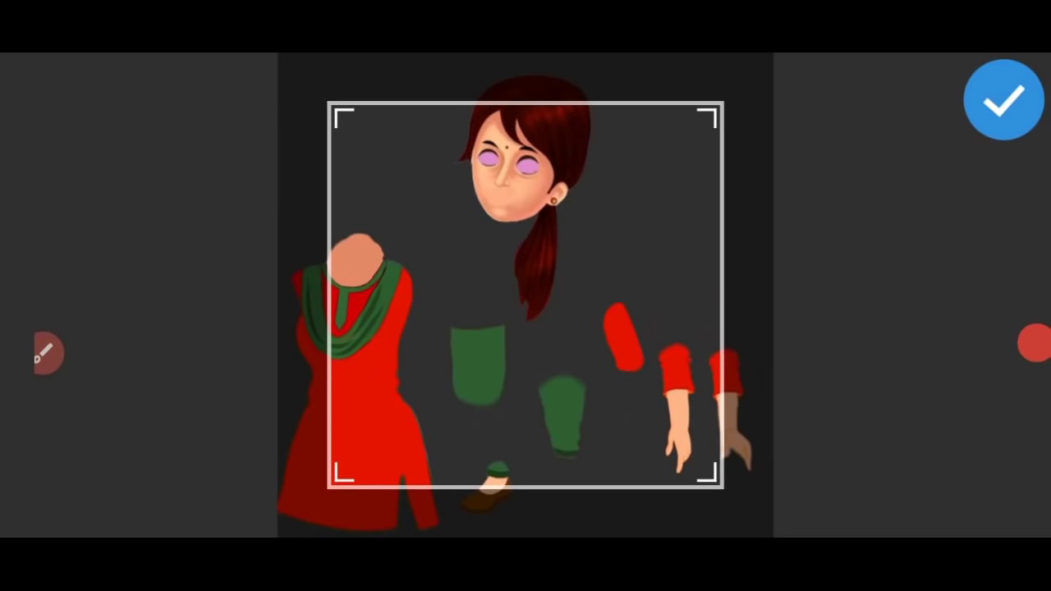
drag(281, 152, 467, 411)
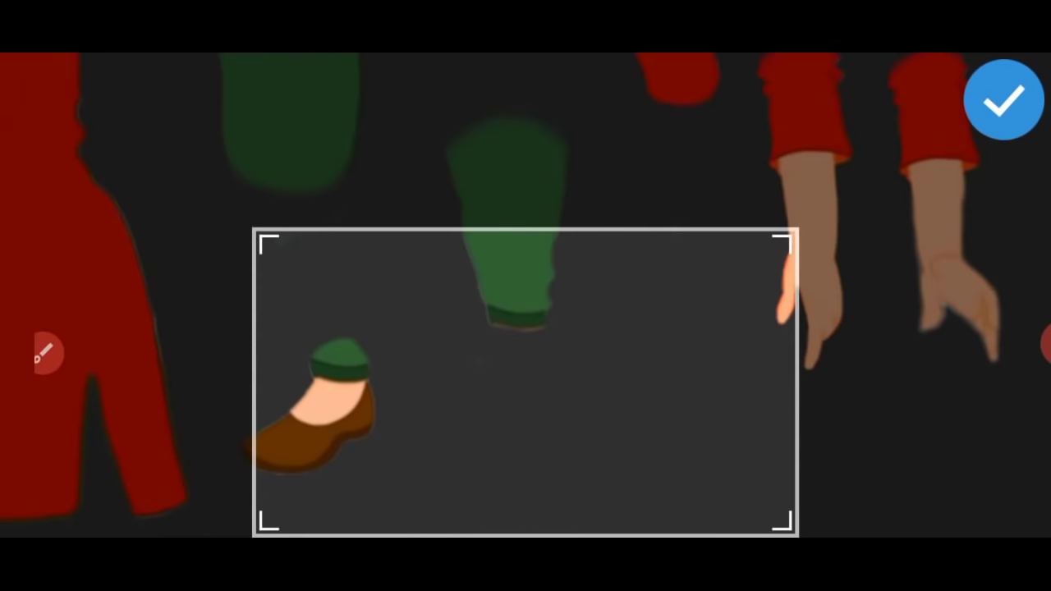
mouse_move(797, 230)
mouse_down()
mouse_move(732, 258)
mouse_move(427, 321)
mouse_up()
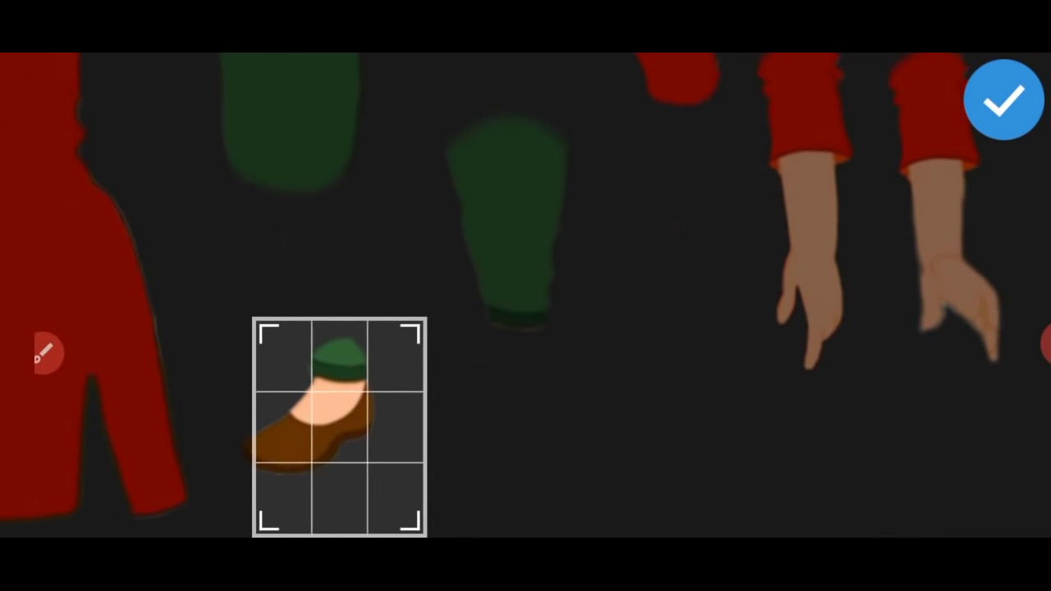
drag(404, 534, 353, 496)
drag(648, 382, 595, 382)
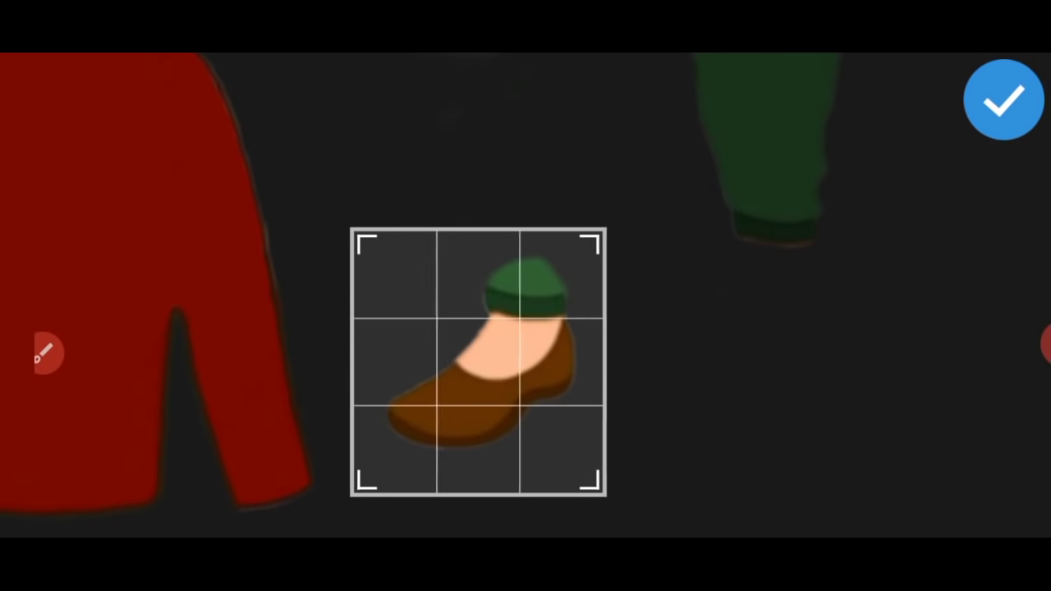
mouse_move(358, 236)
mouse_down()
mouse_move(380, 241)
mouse_move(369, 241)
mouse_up()
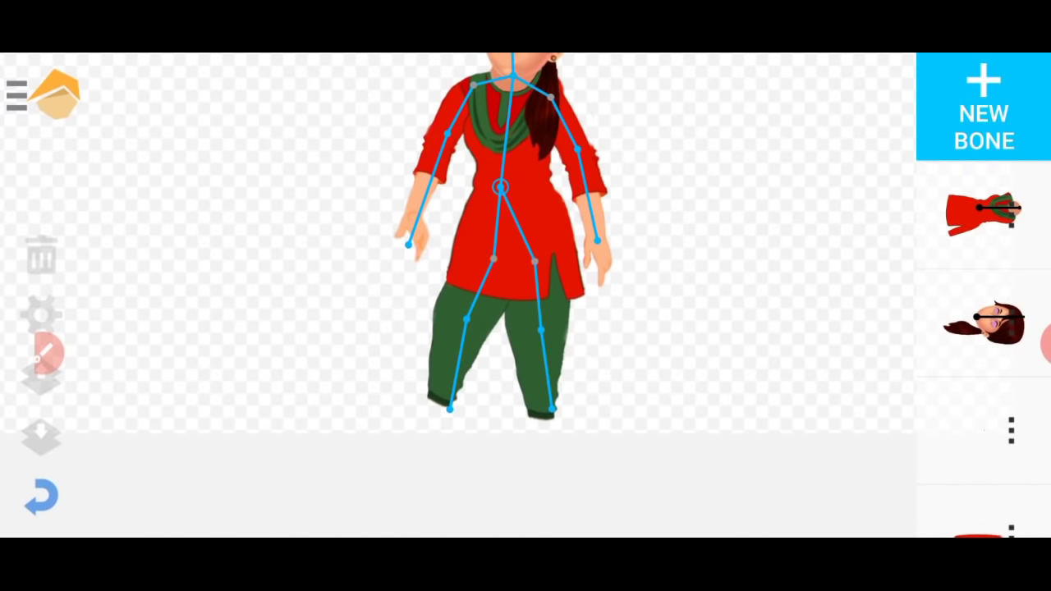
Nudge the lower green salwar artwork slightly along its leg bone and save the edit.
scroll(984, 328, down, 5)
click(1012, 484)
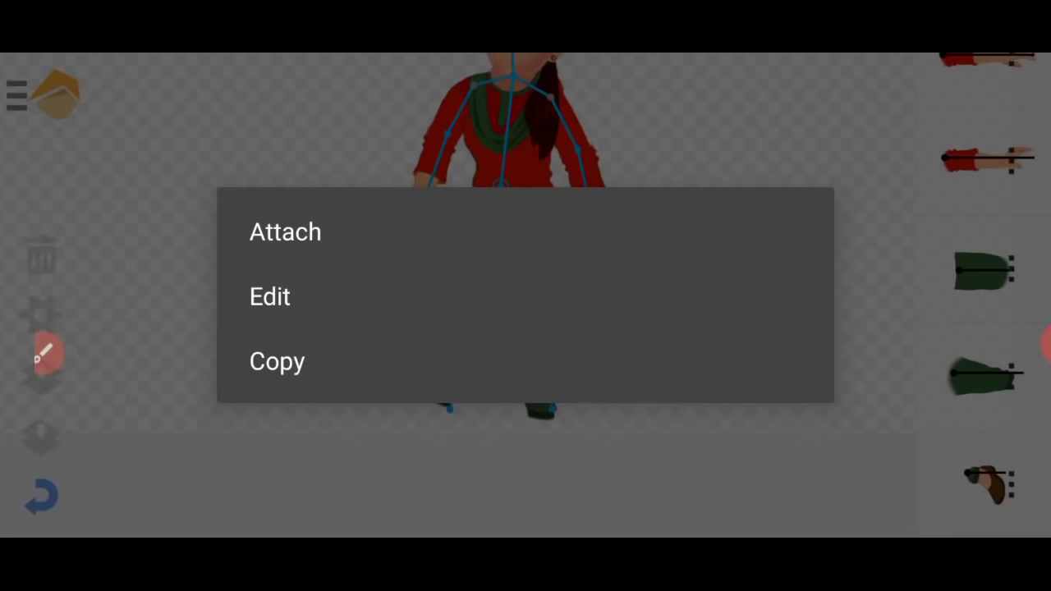
click(270, 296)
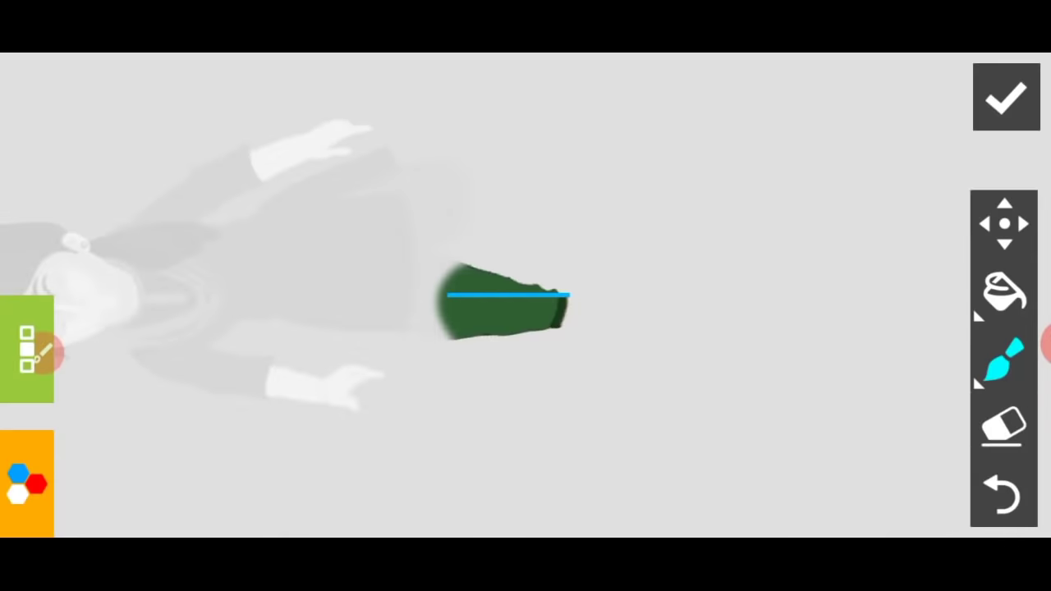
click(1004, 223)
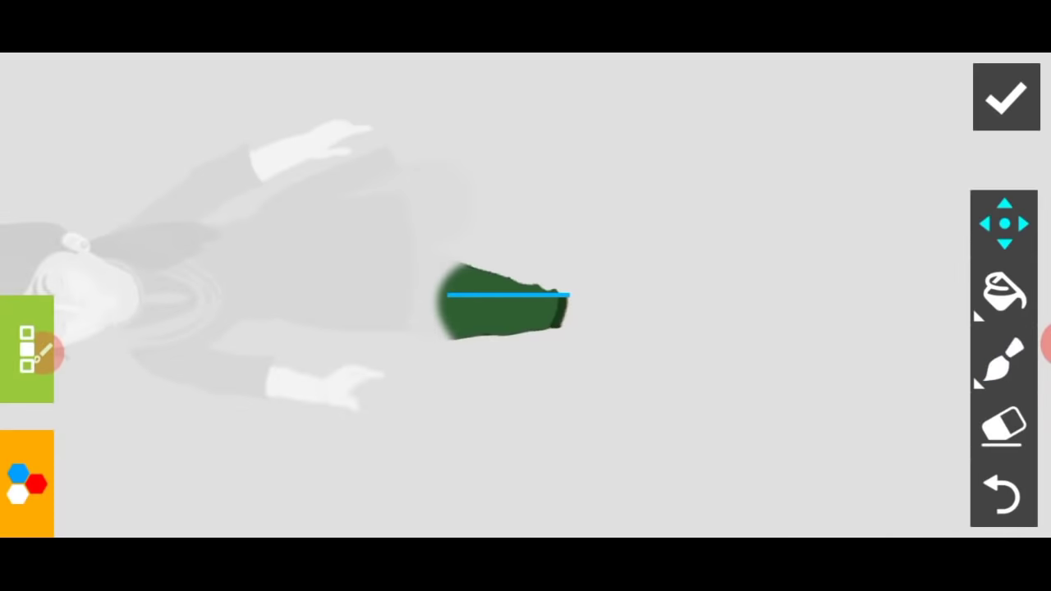
drag(505, 302, 504, 301)
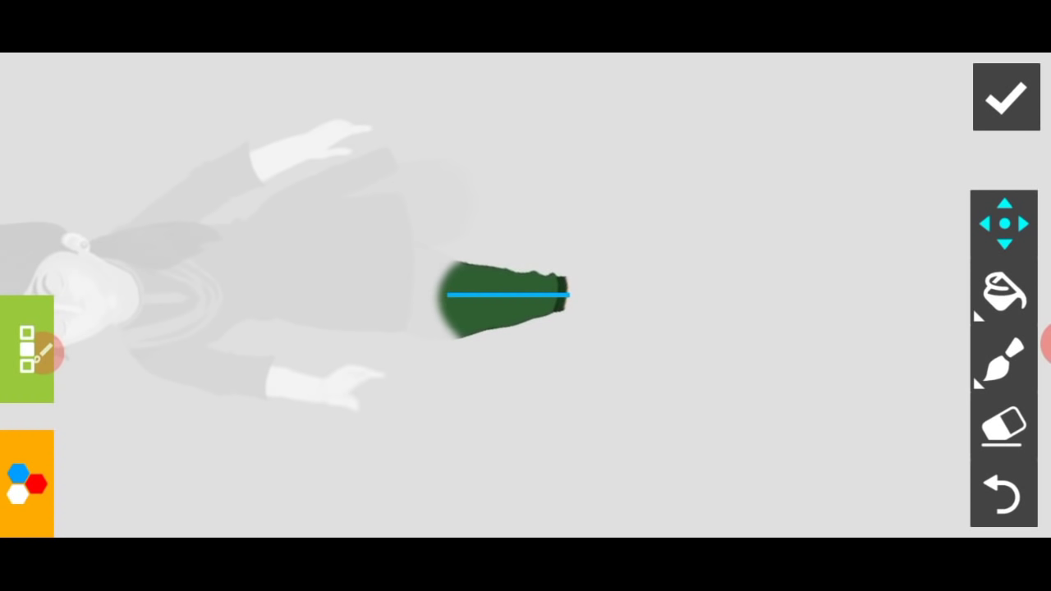
click(1007, 97)
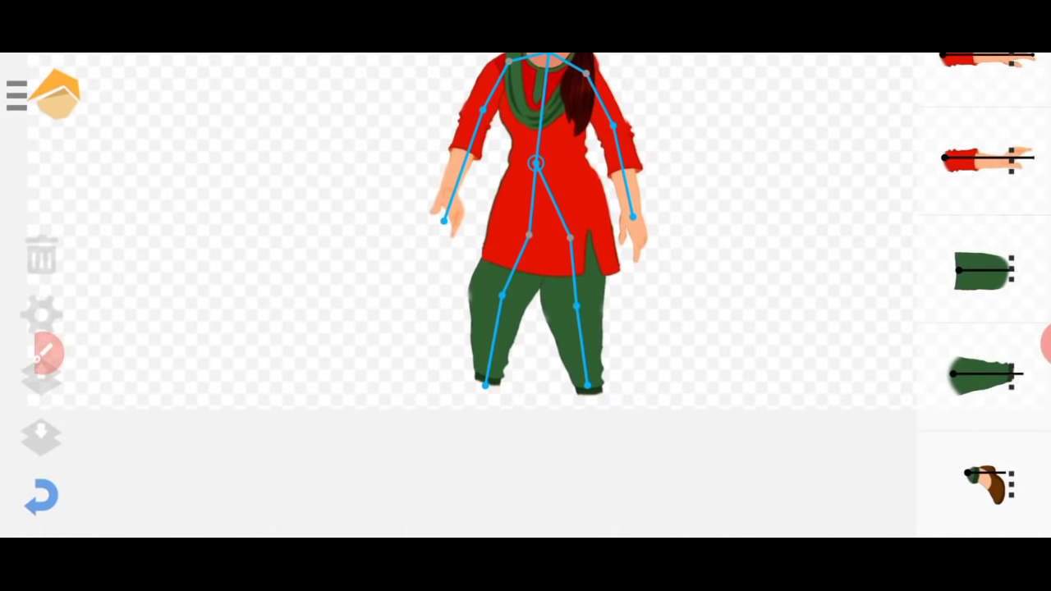
Bend the right leg slightly inward and attach a brown shoe to the right foot.
click(985, 374)
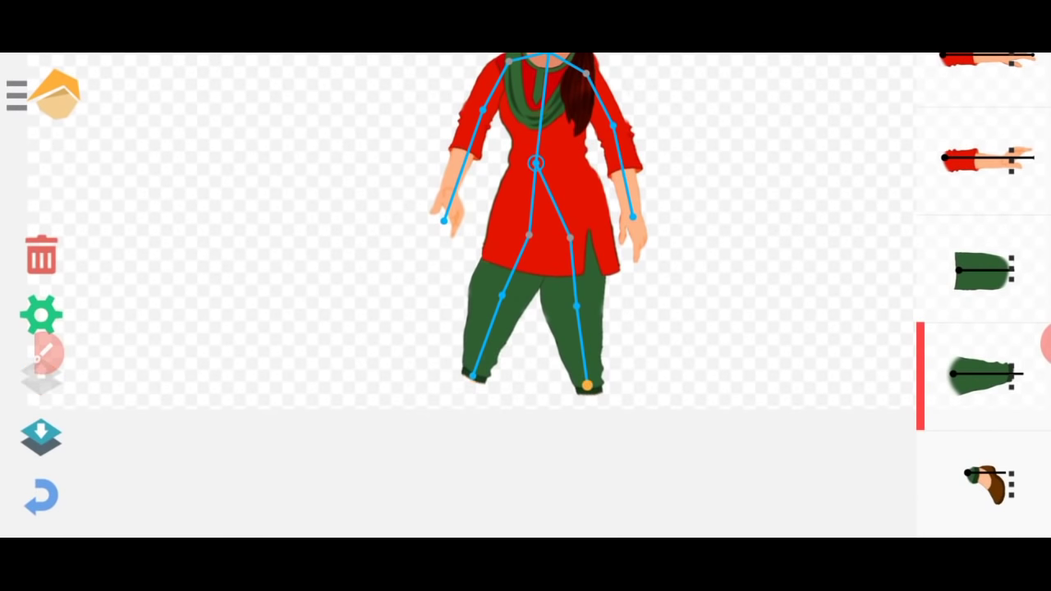
drag(587, 385, 568, 380)
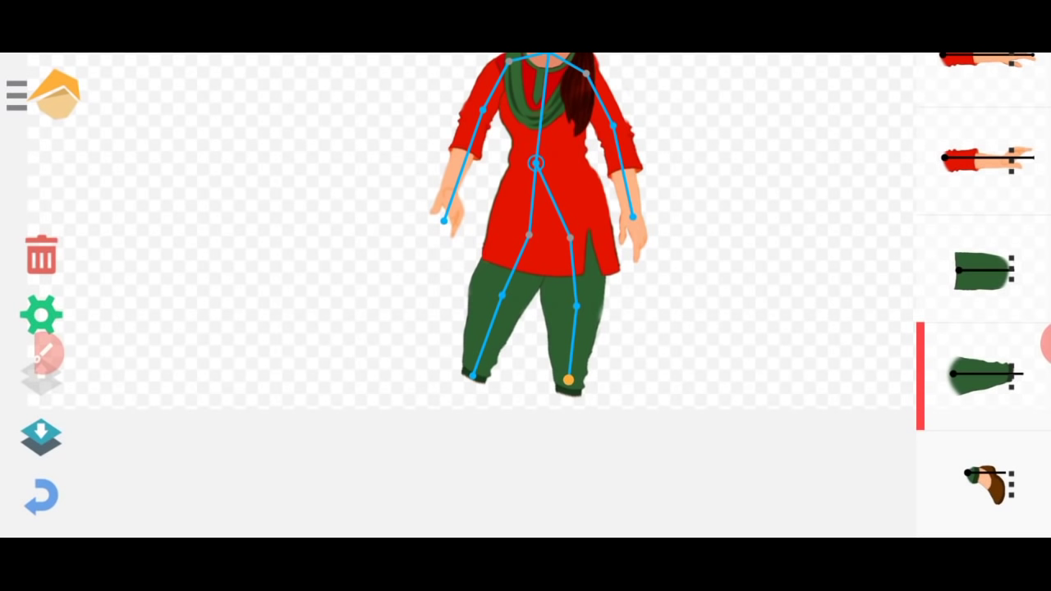
click(1011, 374)
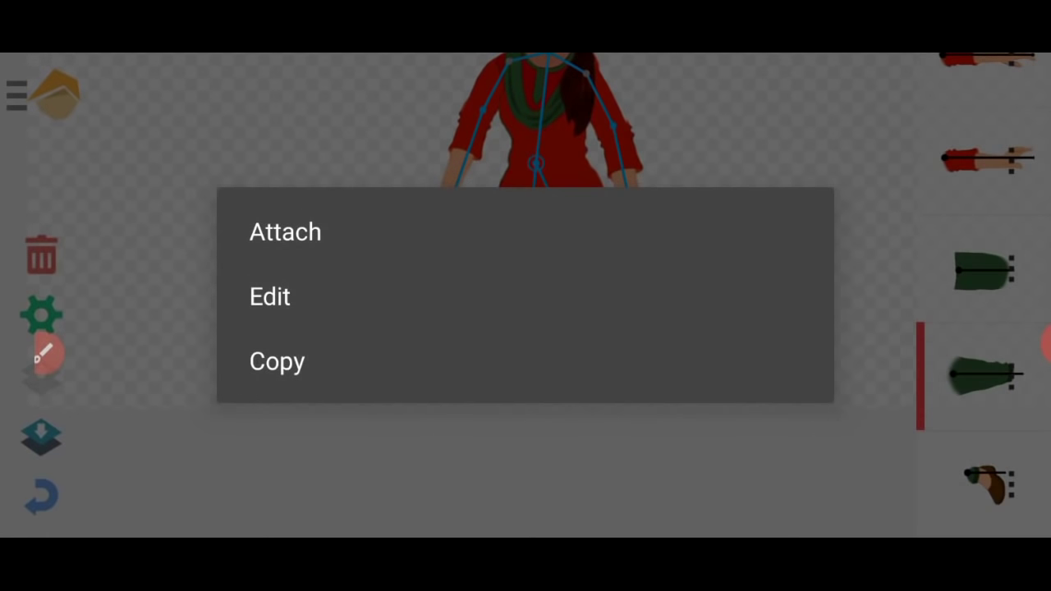
click(285, 231)
mouse_move(676, 301)
mouse_down()
mouse_move(615, 430)
mouse_move(564, 437)
mouse_move(575, 441)
mouse_move(563, 424)
mouse_up()
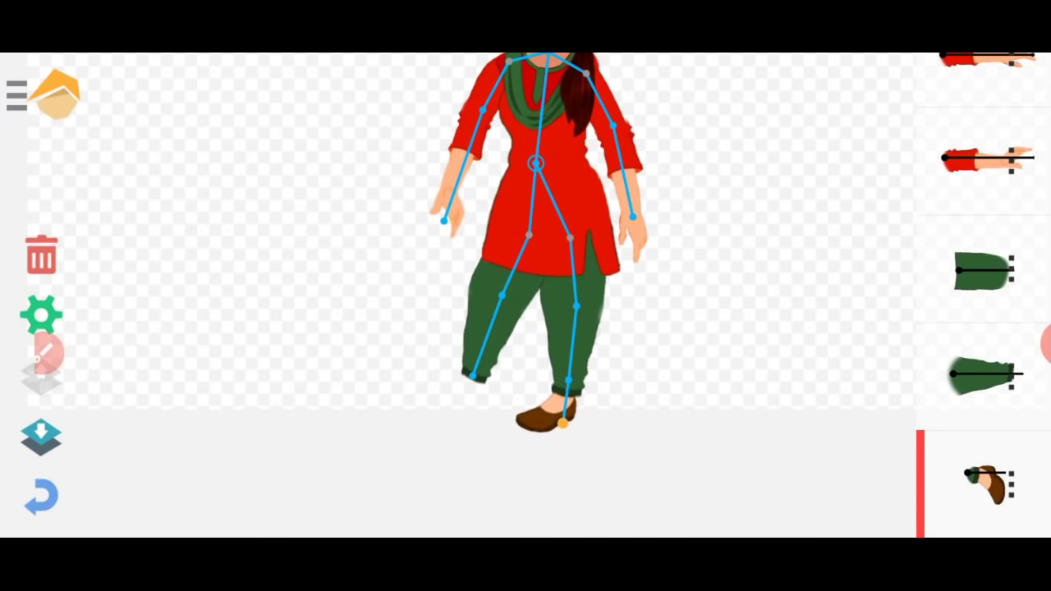
Attach a second brown shoe to the left lower salwar piece and place it on the left foot.
drag(739, 329, 739, 279)
click(981, 373)
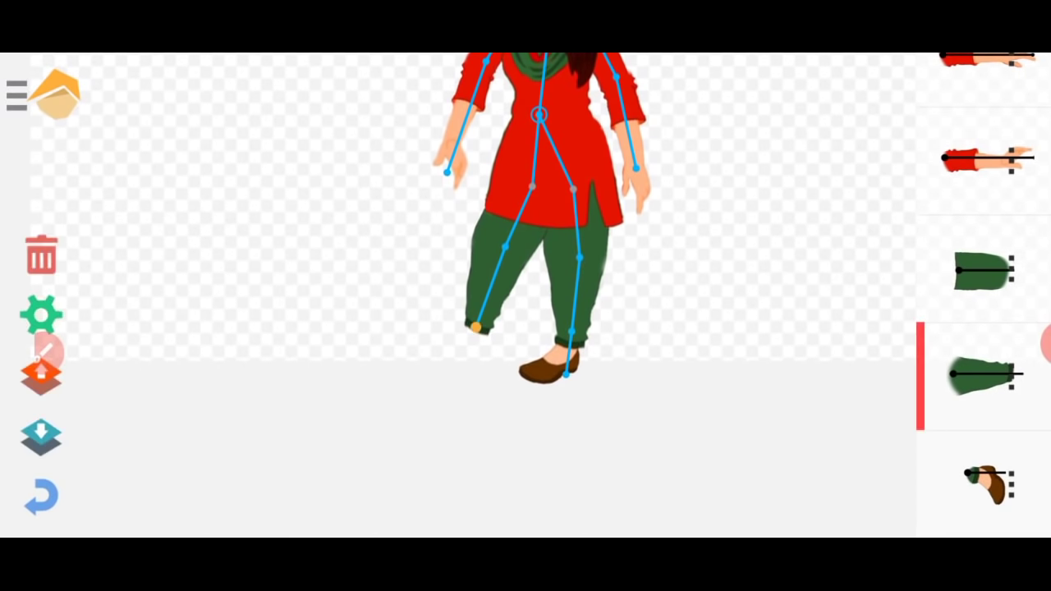
click(1010, 484)
click(276, 361)
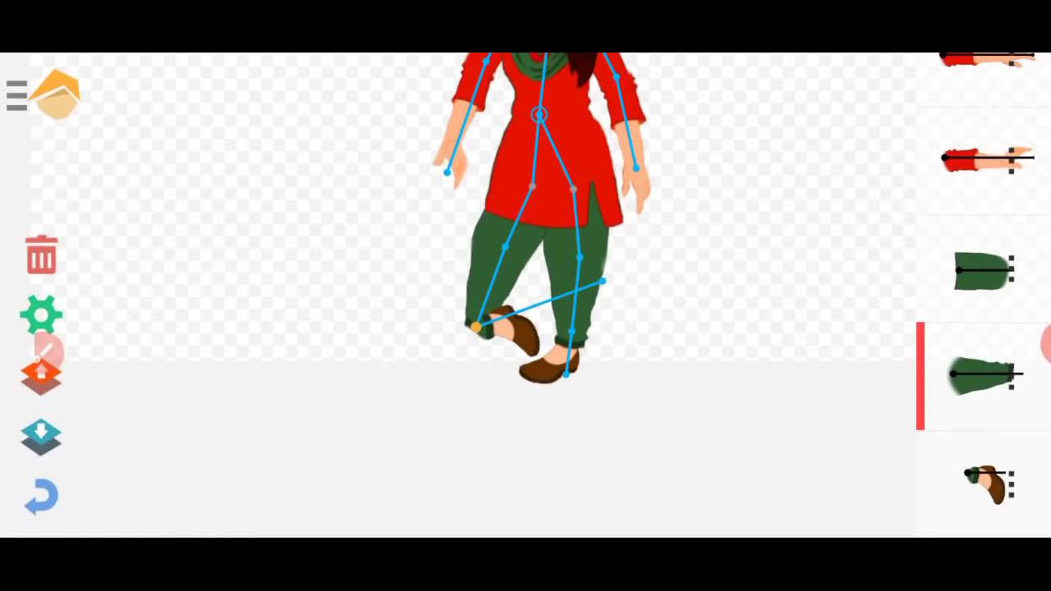
mouse_move(562, 338)
mouse_down()
mouse_move(430, 366)
mouse_move(459, 363)
mouse_up()
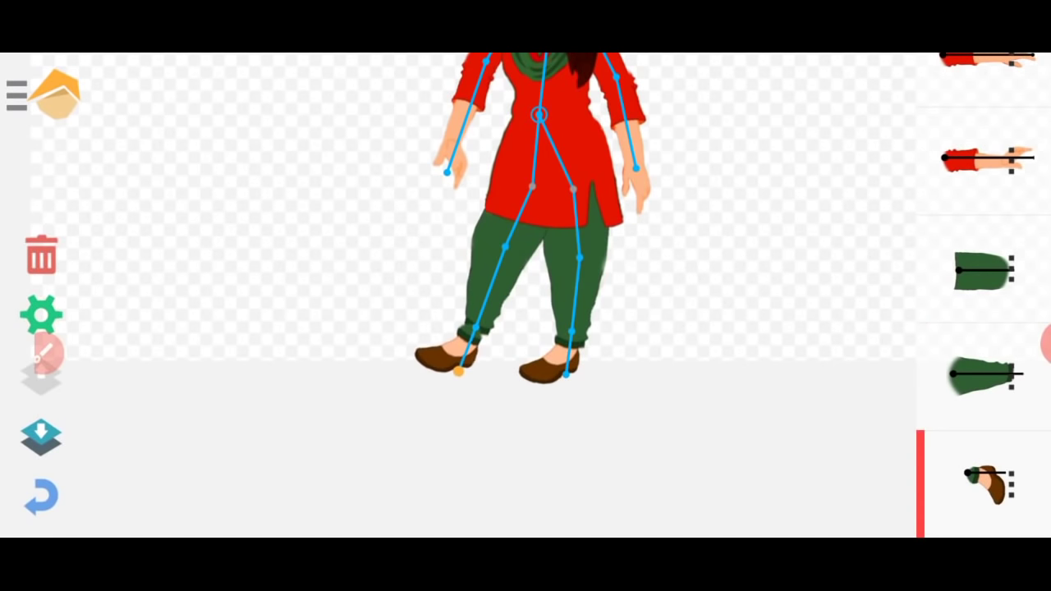
scroll(526, 288, up, 1)
scroll(525, 287, up, 1)
scroll(526, 287, up, 1)
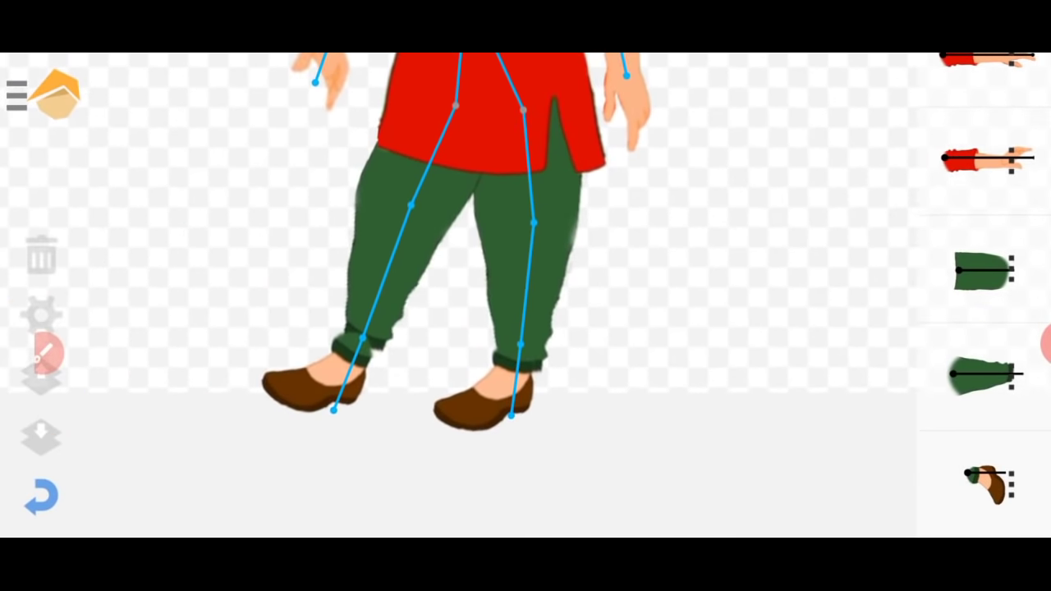
scroll(525, 288, up, 1)
drag(247, 246, 517, 224)
Nudge the left leg and fit the left shoe under the leg bone's end.
click(394, 315)
drag(394, 315, 413, 306)
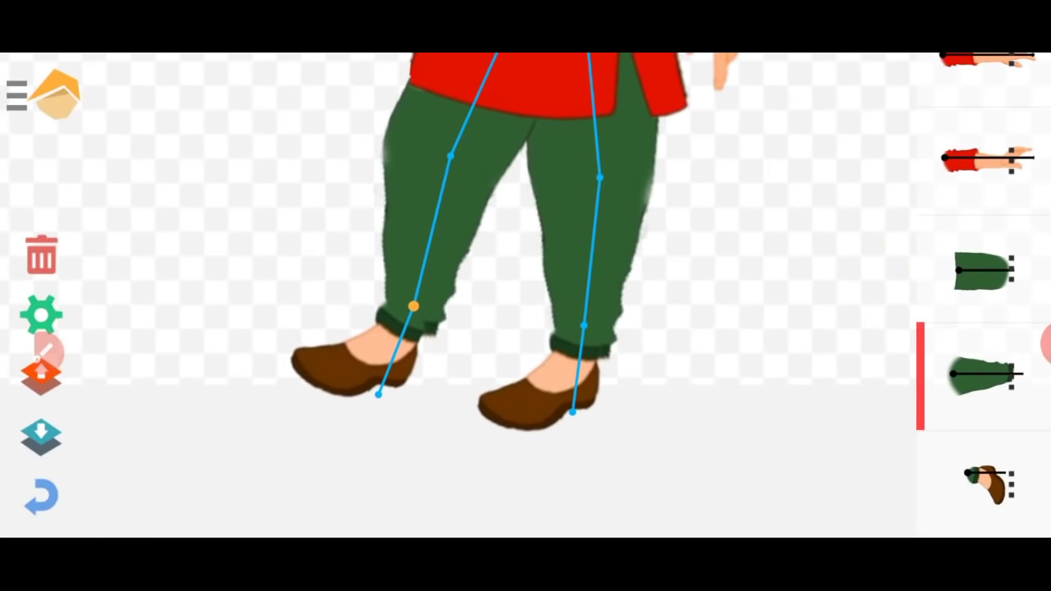
drag(353, 367, 378, 382)
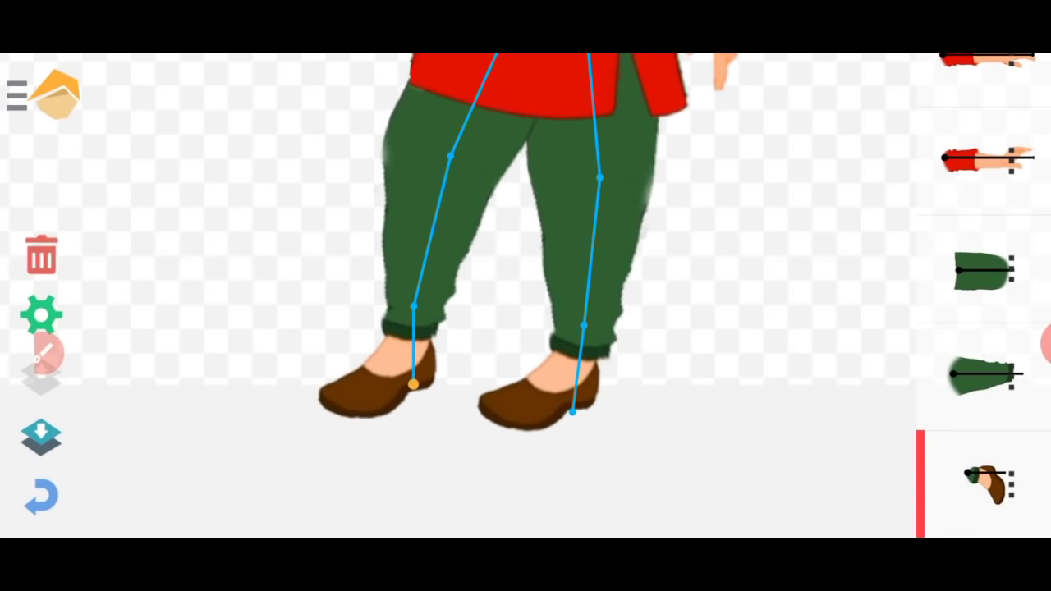
click(739, 459)
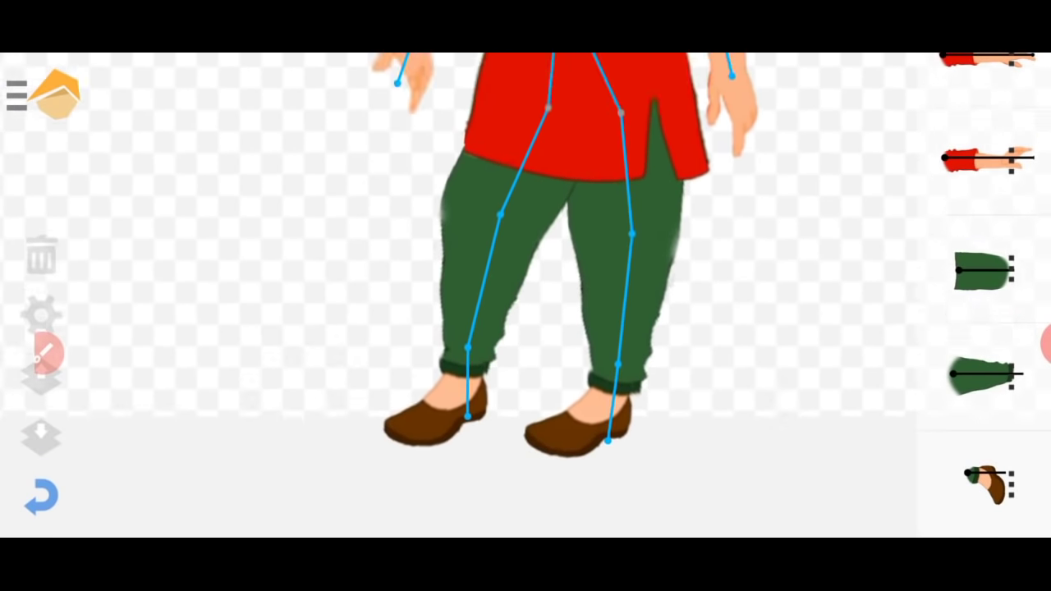
drag(525, 246, 526, 345)
mouse_move(521, 74)
mouse_down()
mouse_move(380, 222)
mouse_move(621, 270)
mouse_move(520, 240)
mouse_move(539, 263)
mouse_move(509, 352)
mouse_move(422, 206)
mouse_move(457, 216)
mouse_move(447, 263)
mouse_up()
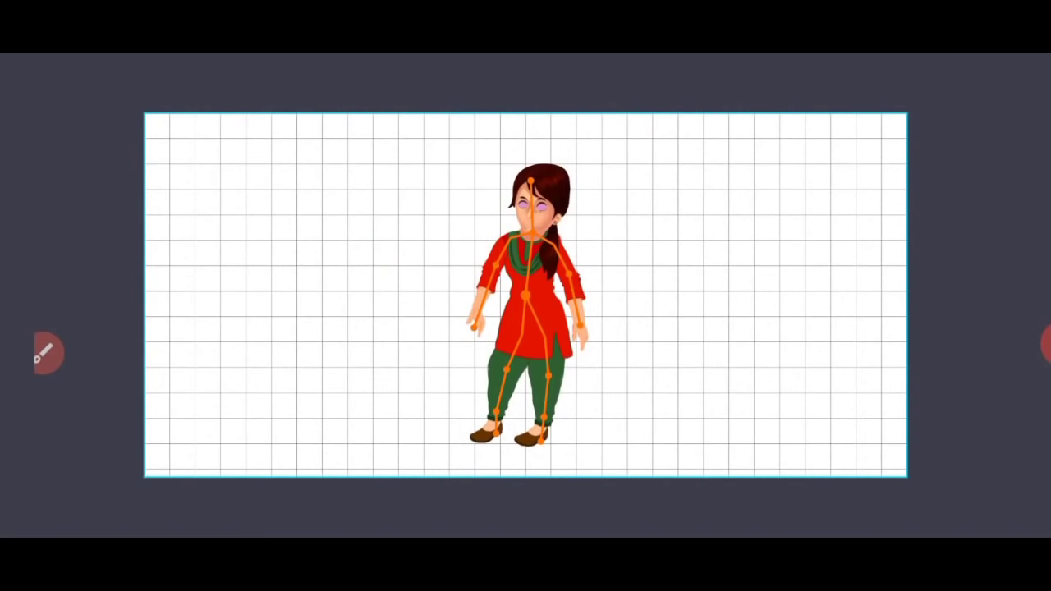
Test poses: raise the left arm, tilt the head, bend the left knee and swing the foot.
mouse_move(580, 327)
mouse_down()
mouse_move(688, 320)
mouse_move(591, 330)
mouse_up()
drag(475, 325, 423, 197)
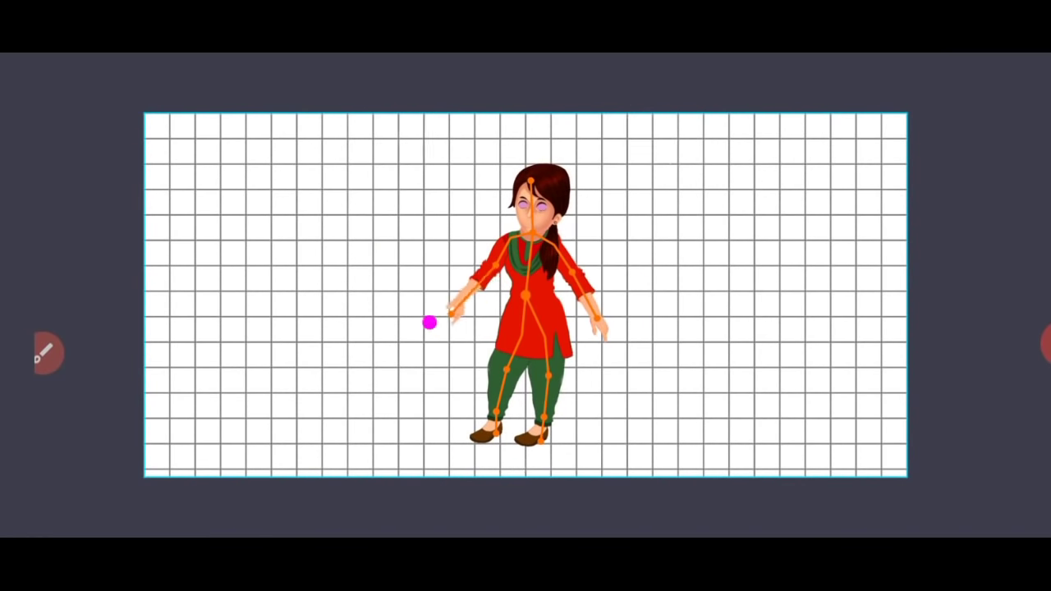
drag(532, 172, 522, 164)
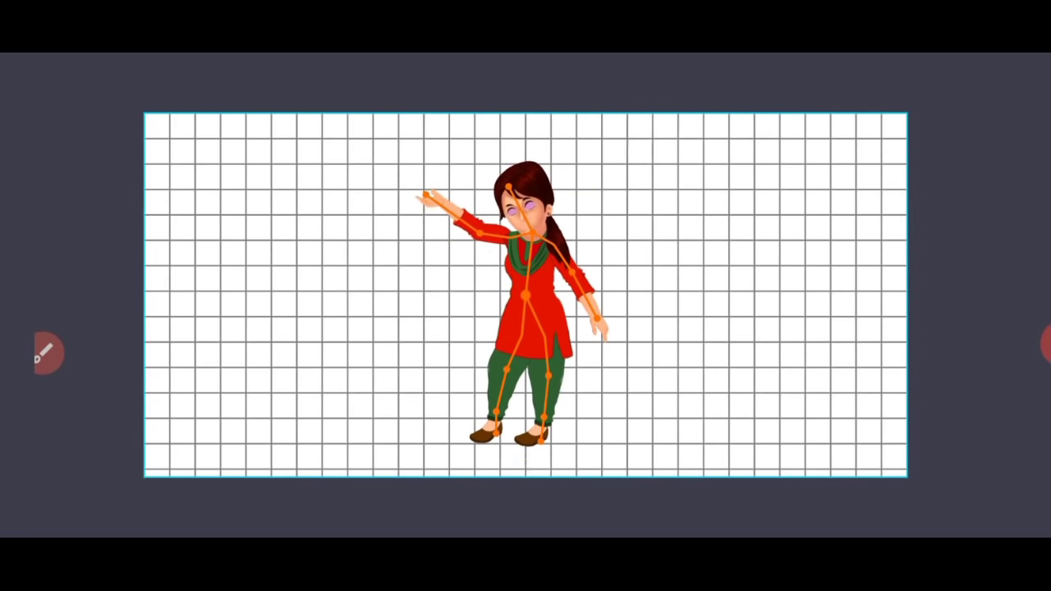
drag(497, 430, 457, 391)
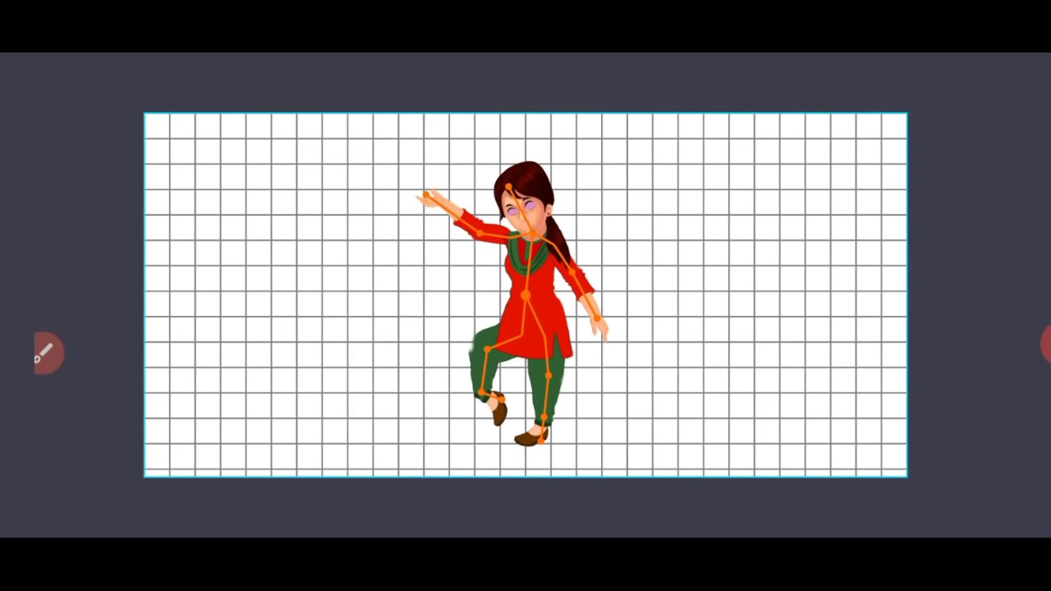
mouse_move(450, 390)
mouse_down()
mouse_move(394, 394)
mouse_move(416, 393)
mouse_move(474, 453)
mouse_up()
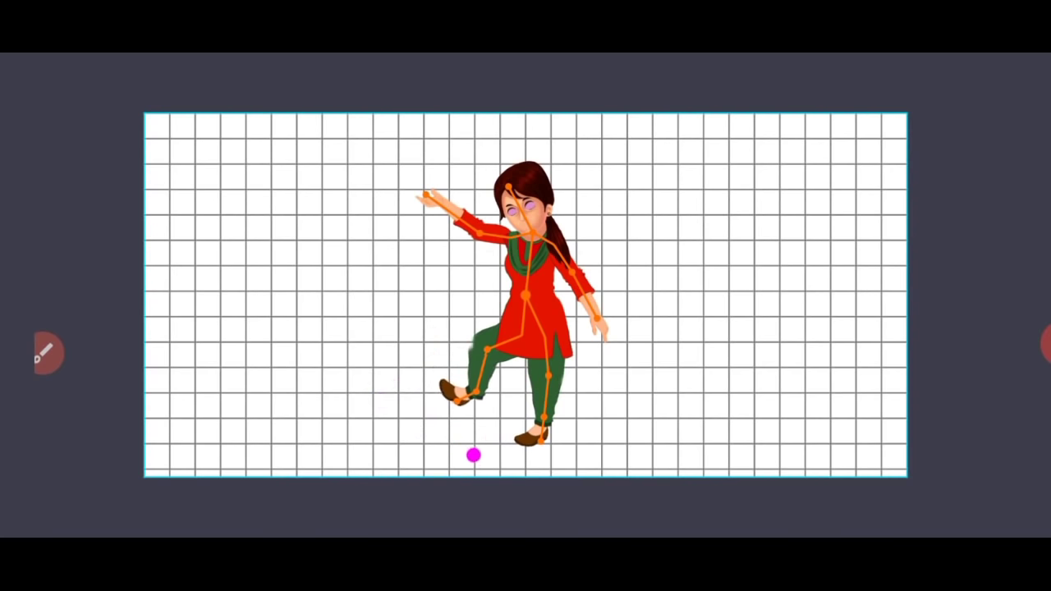
mouse_move(458, 395)
mouse_down()
mouse_move(443, 382)
mouse_move(474, 420)
mouse_up()
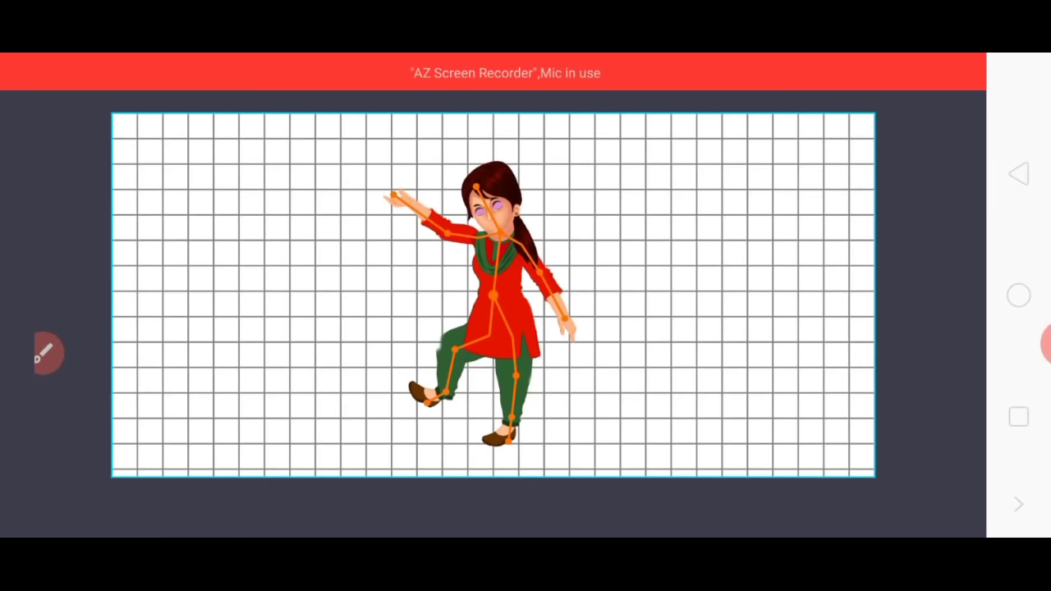
click(1018, 174)
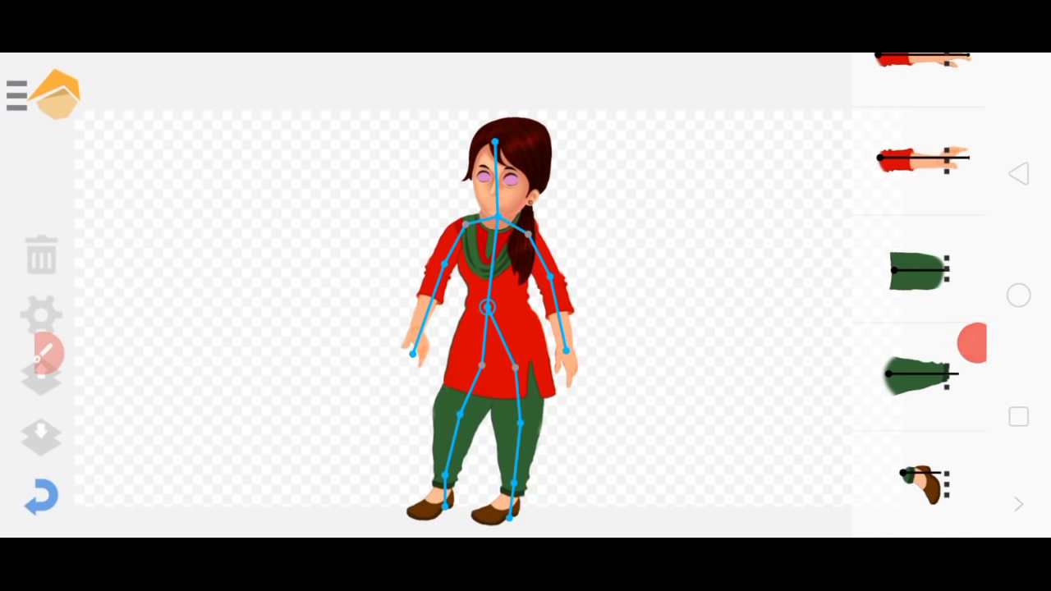
Set the centre hip point's attribute to Slave and apply it.
click(487, 306)
drag(48, 352, 55, 415)
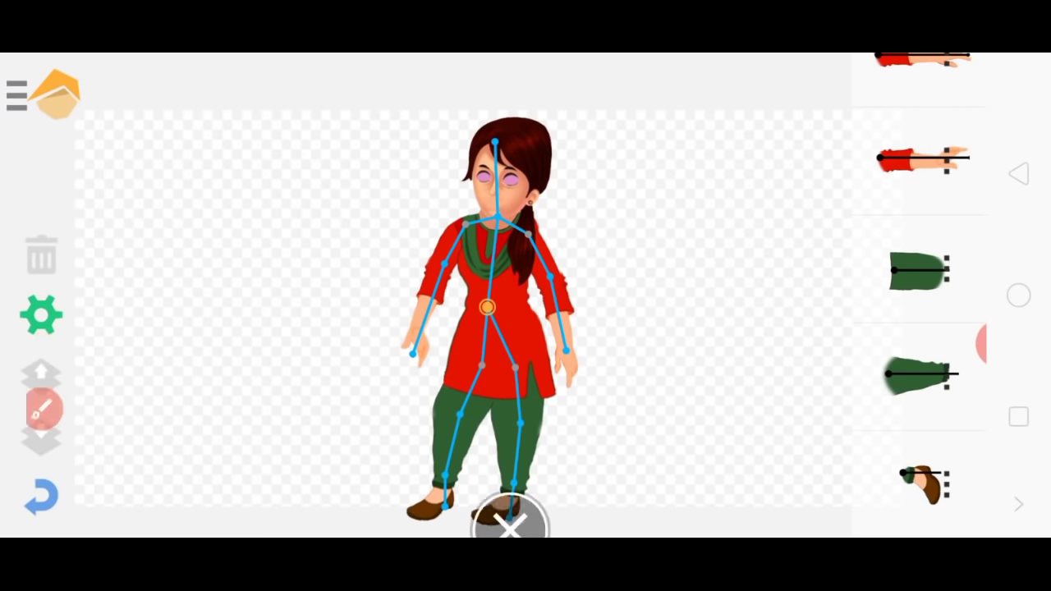
click(41, 315)
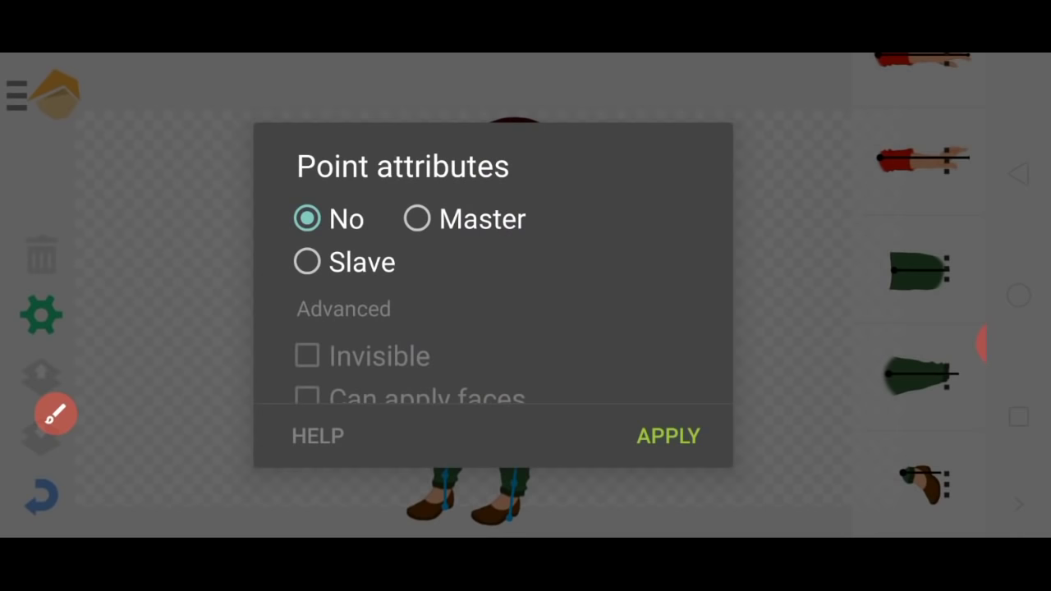
click(669, 436)
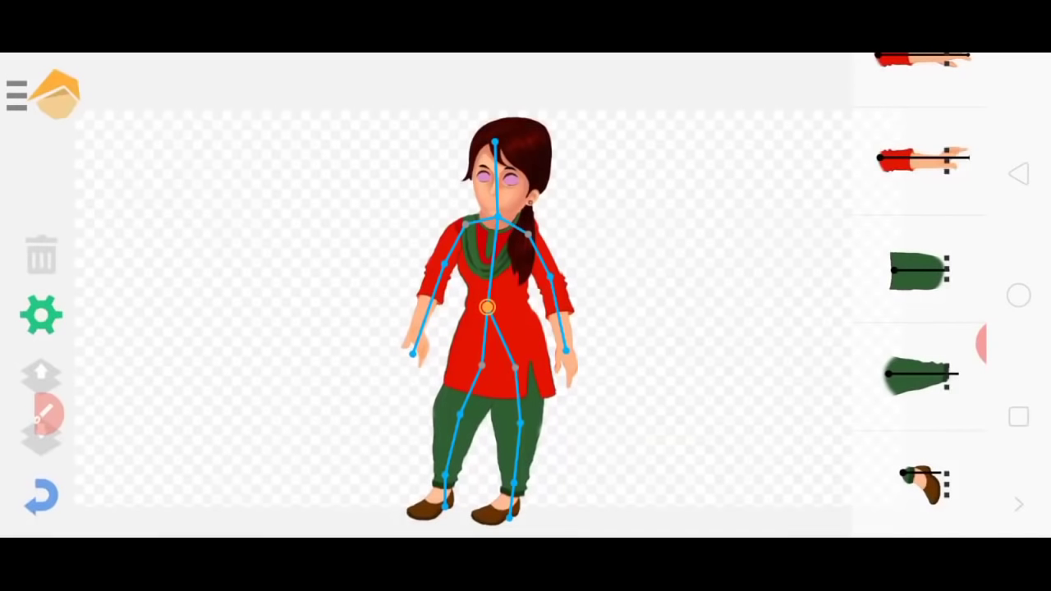
mouse_move(37, 303)
mouse_down()
mouse_move(75, 322)
mouse_move(71, 277)
mouse_up()
click(929, 516)
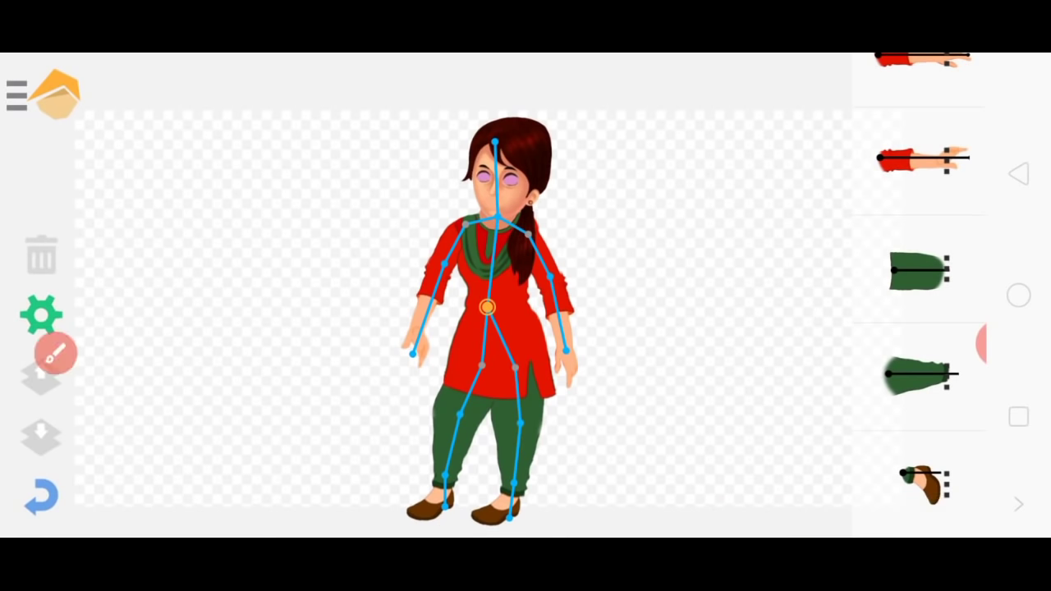
click(41, 314)
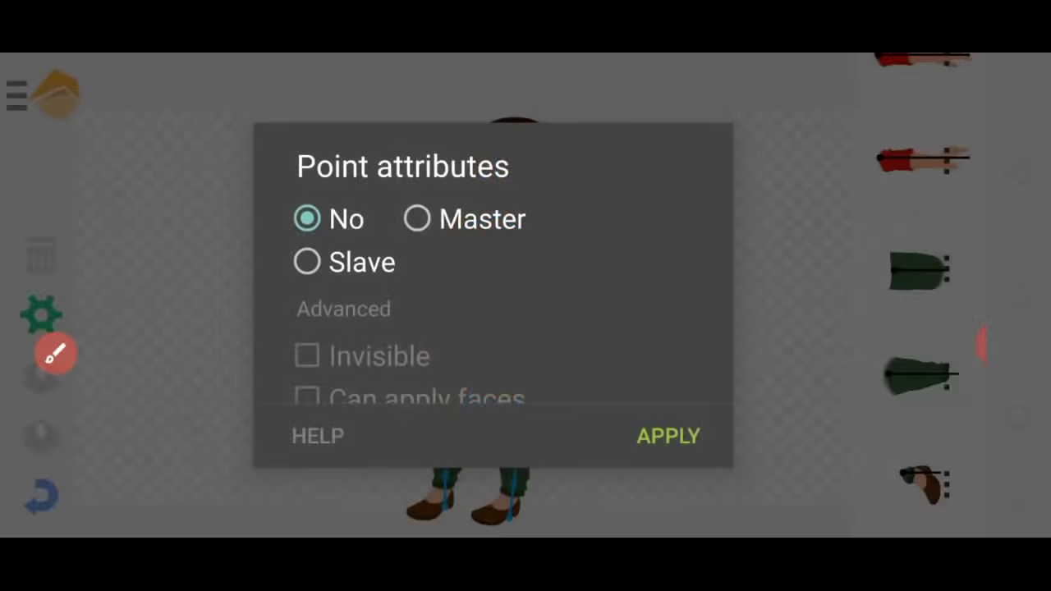
click(307, 261)
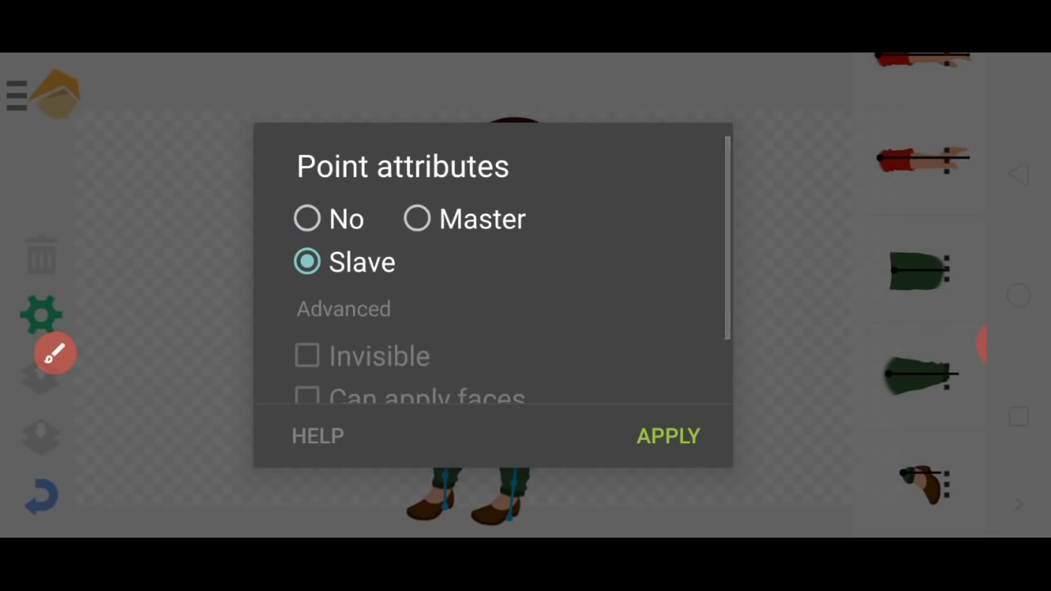
click(668, 436)
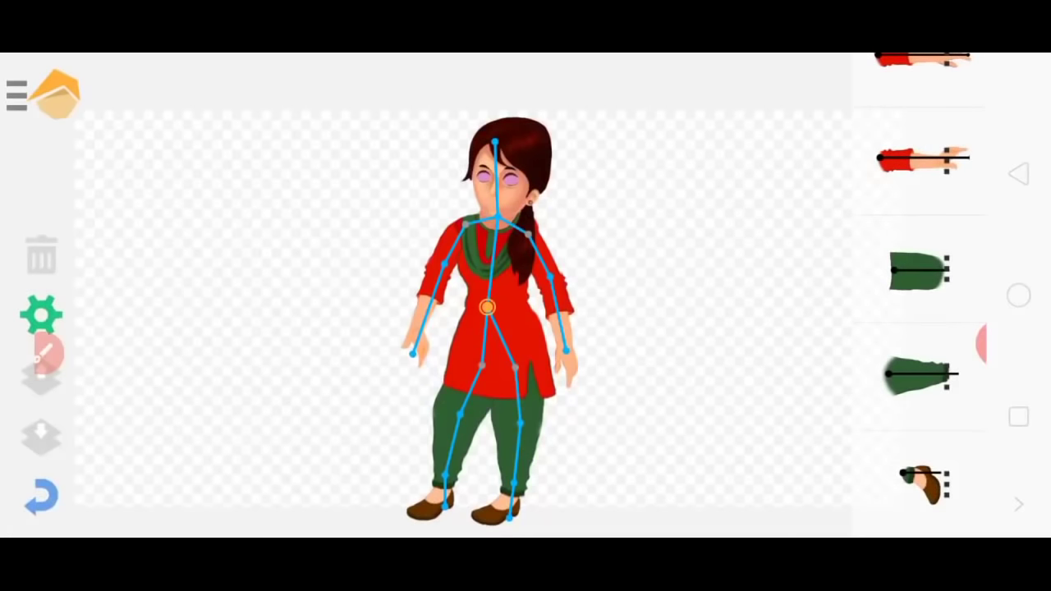
Make the right-hand and left-hand points Masters and apply each setting.
click(567, 351)
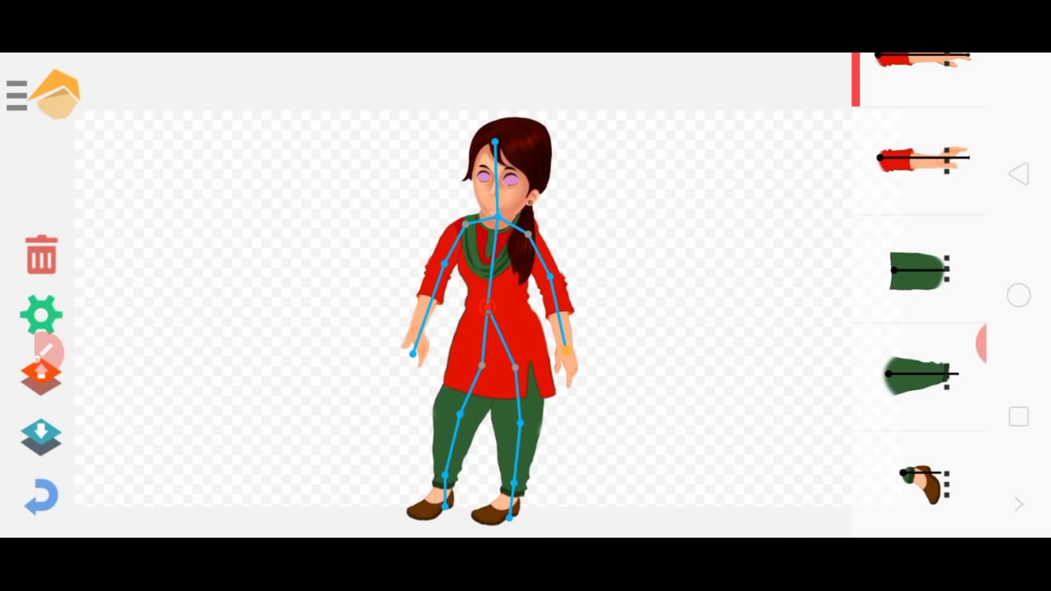
click(41, 314)
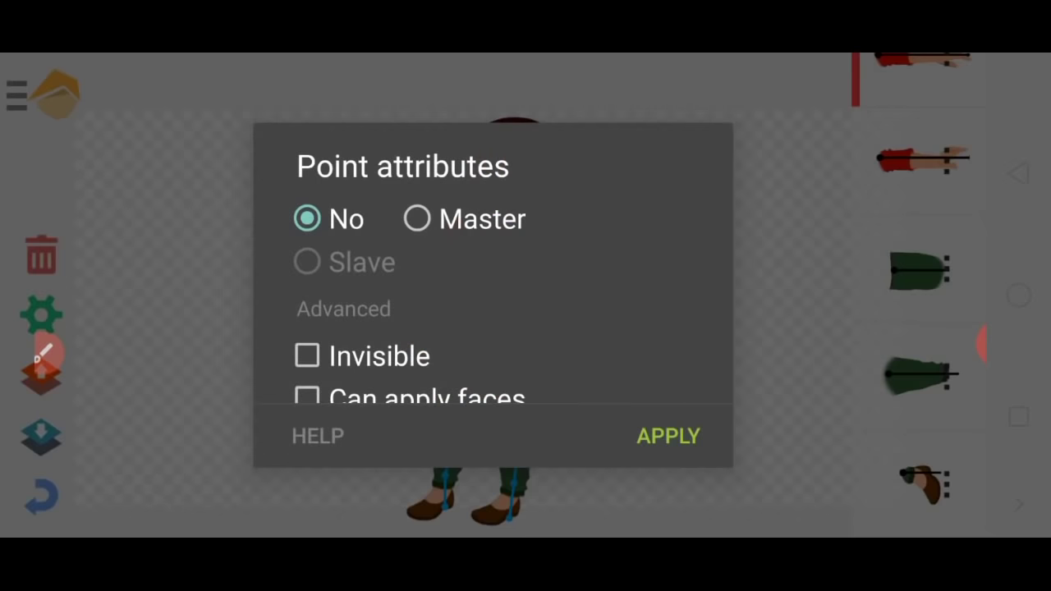
click(417, 219)
click(668, 436)
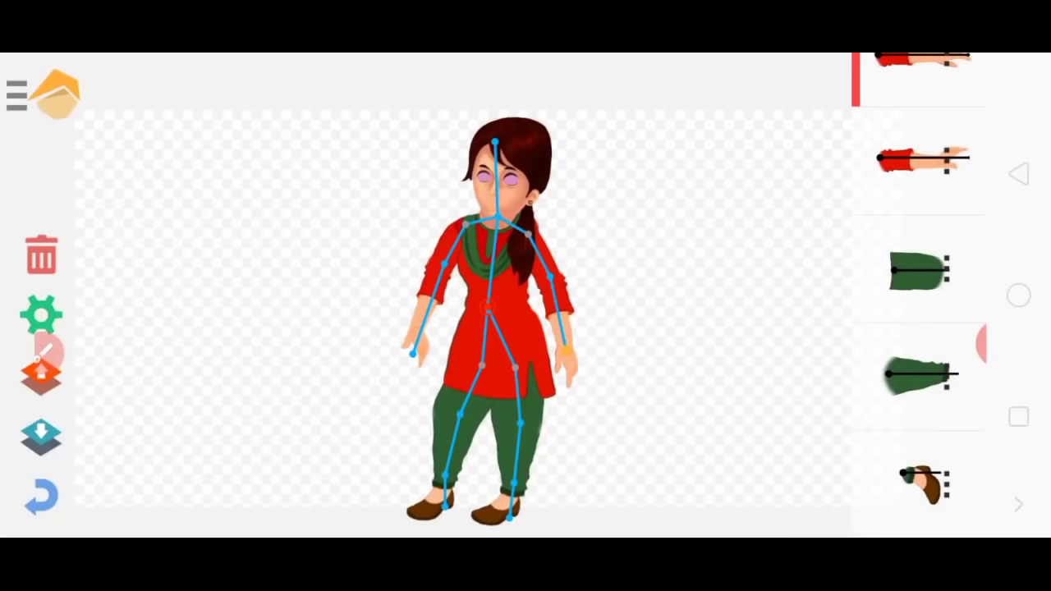
click(41, 313)
click(417, 219)
click(667, 435)
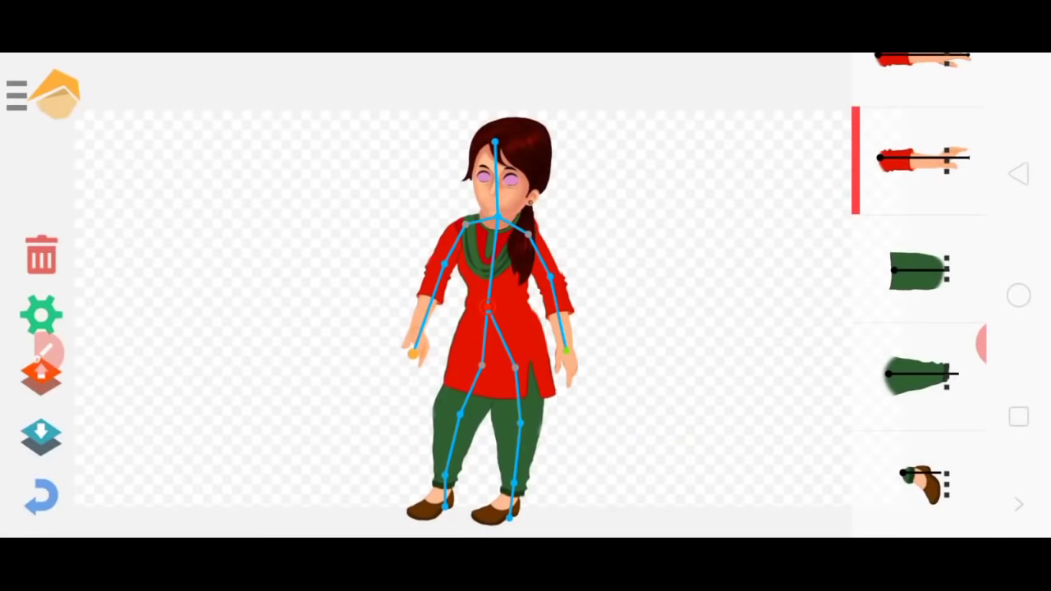
drag(657, 345, 623, 292)
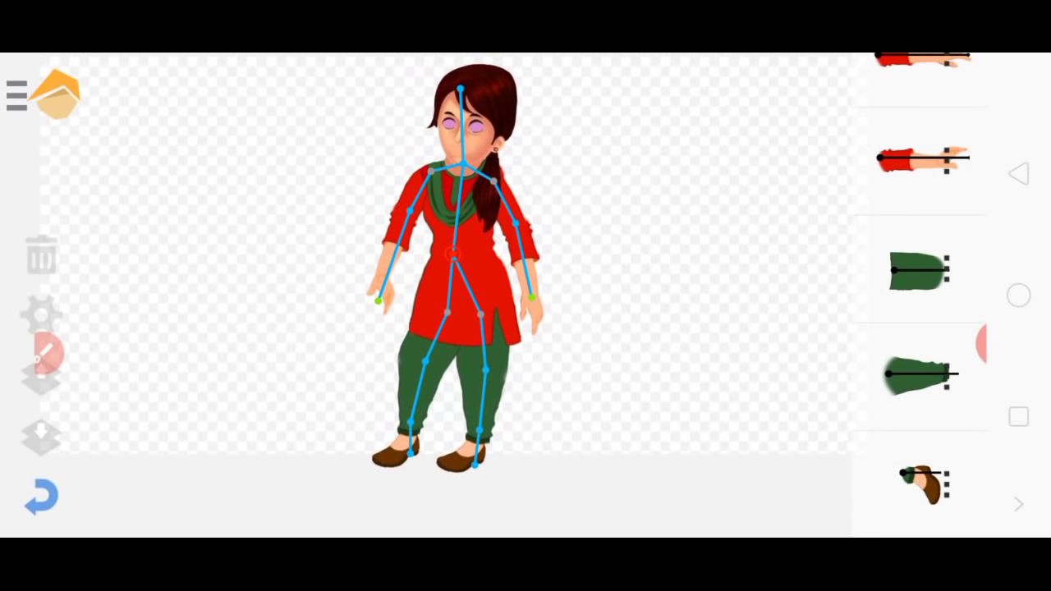
mouse_move(460, 271)
mouse_down()
mouse_move(472, 353)
mouse_move(447, 279)
mouse_up()
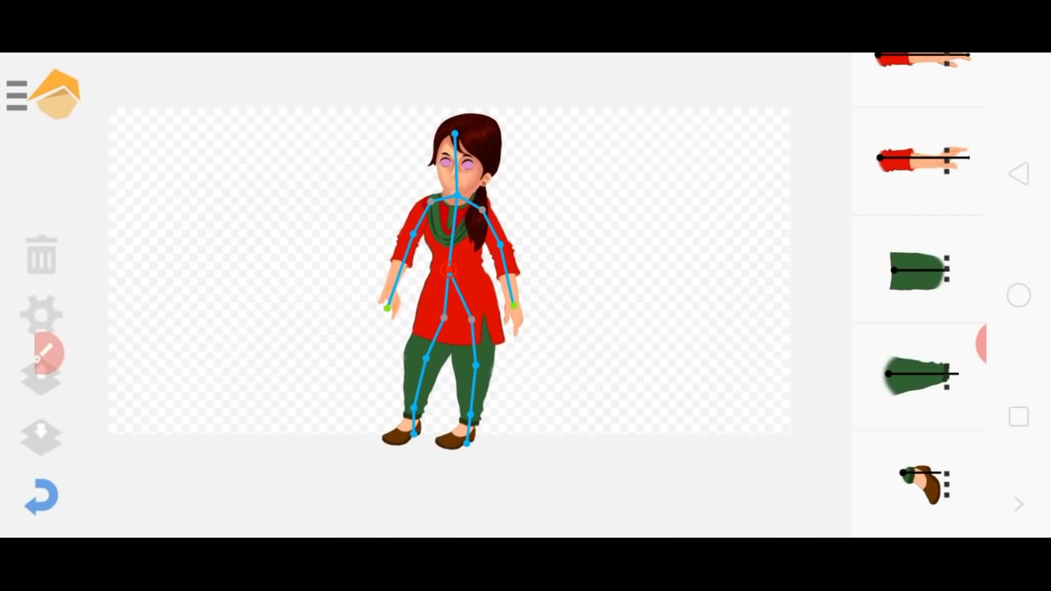